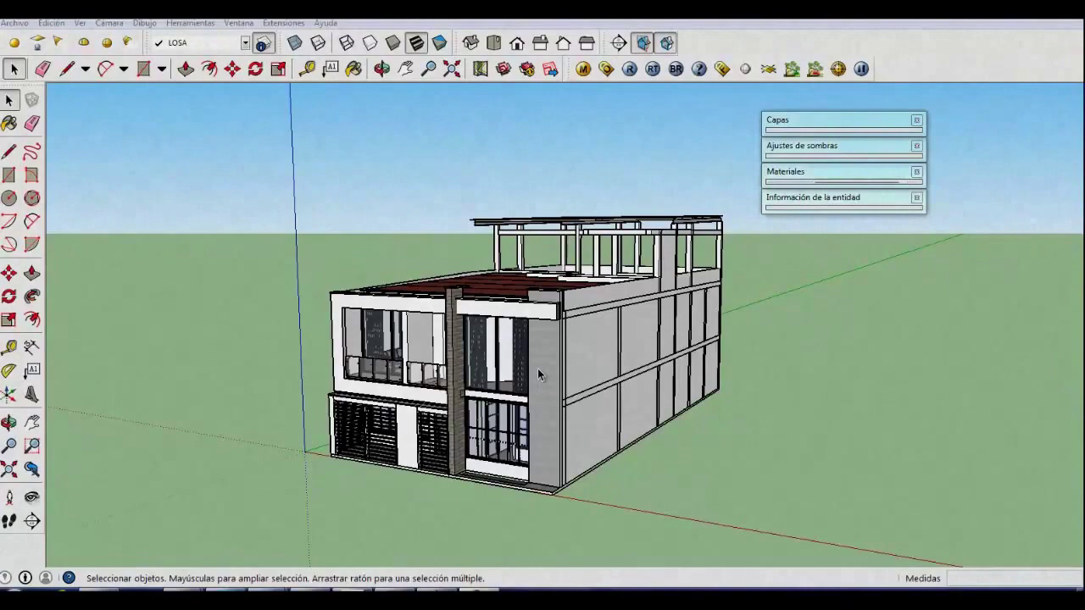
Step: Orbit the house model until its front facade is seen straight on
middle_drag(537, 368, 775, 416)
middle_drag(659, 369, 616, 384)
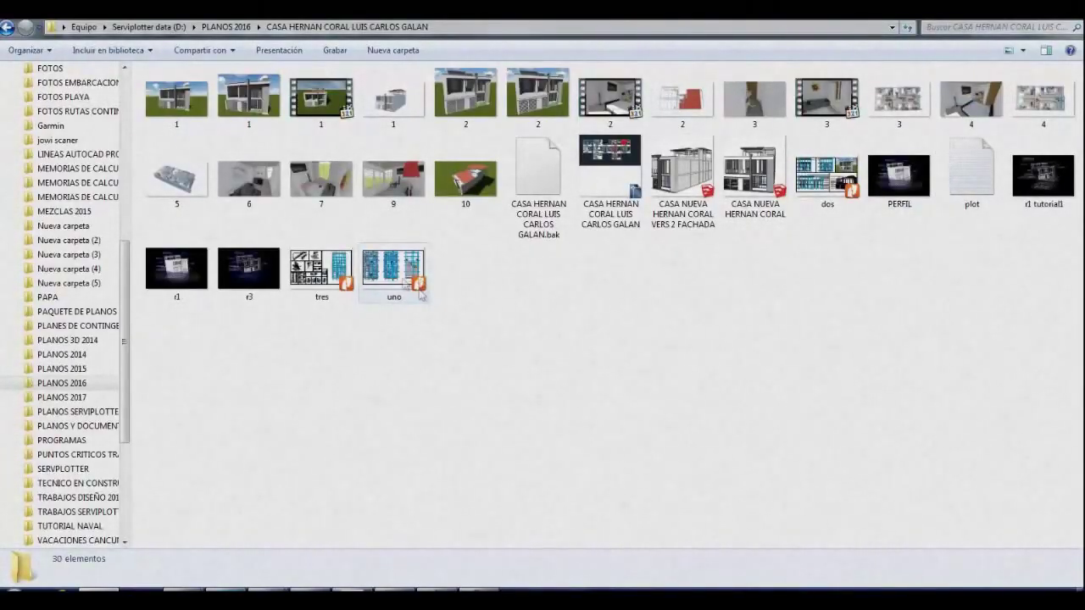
Step: Drag the uno PDF plan sheet from the Explorer folder into Photoshop
drag(420, 292, 218, 583)
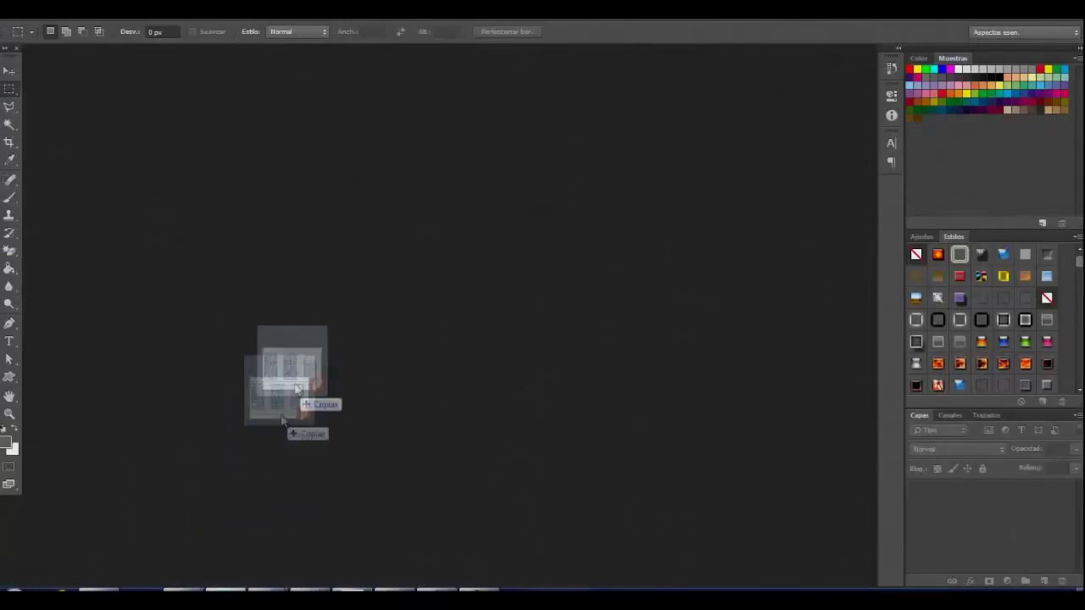
drag(219, 583, 315, 336)
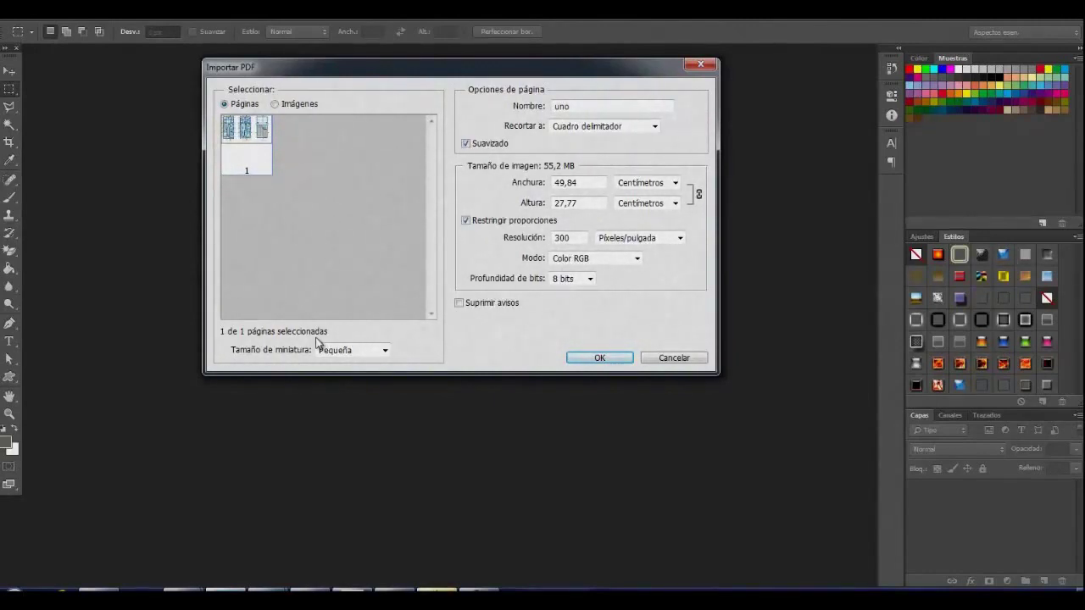
Step: Set the import height to 300, then cancel the wrongly sized import
drag(595, 201, 533, 206)
text(300)
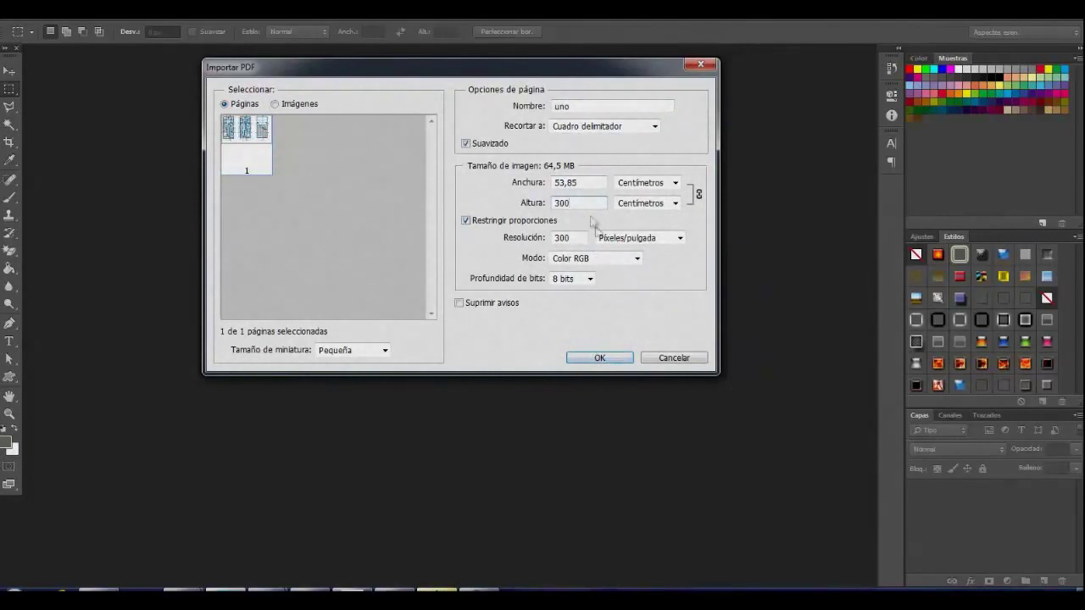
click(668, 358)
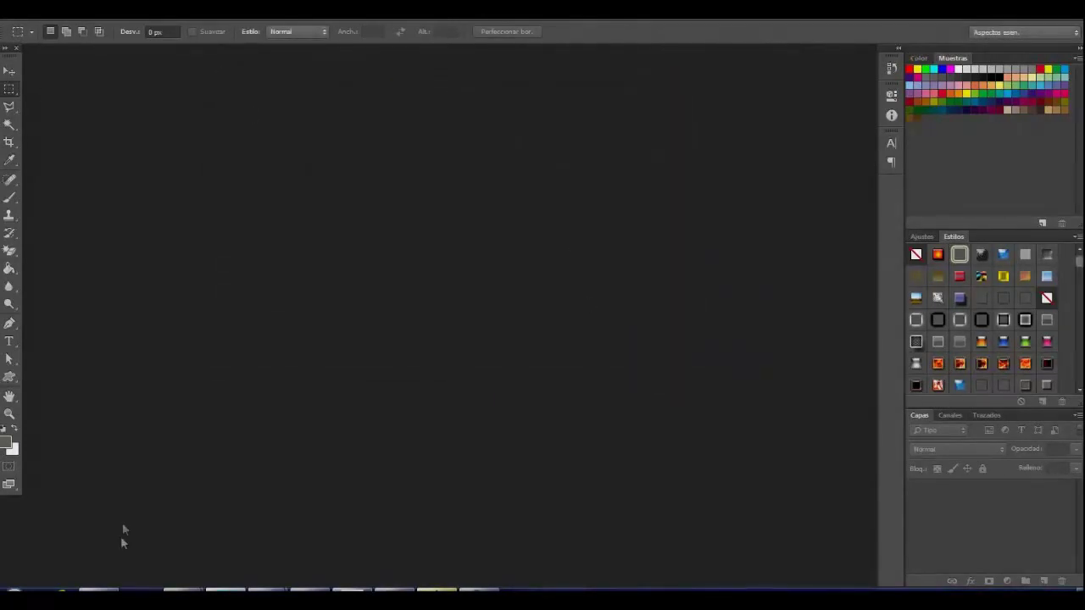
Step: Re-import the uno PDF at a resolution of 300 pixels per centimetre
click(116, 588)
drag(391, 276, 437, 295)
click(621, 241)
click(631, 253)
drag(583, 238, 556, 238)
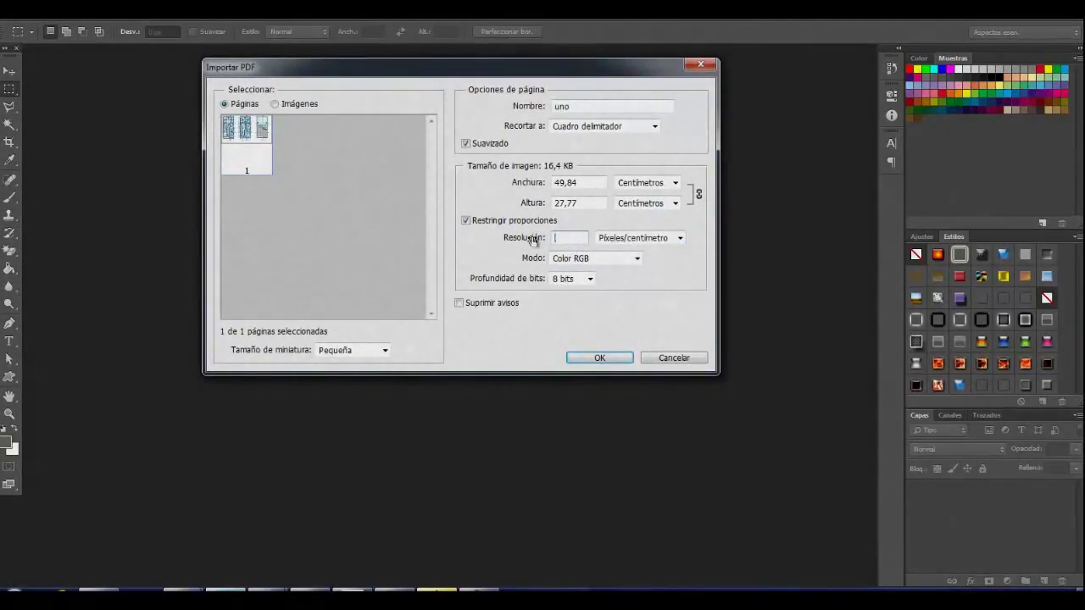
click(616, 359)
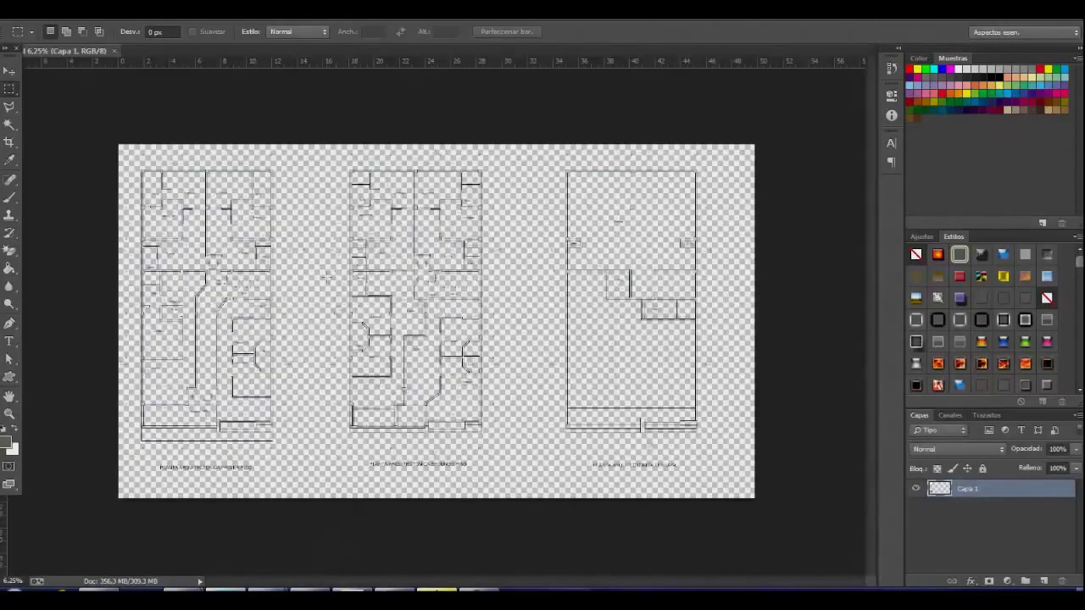
Step: Save As JPEG, with the house project folder inside PLANOS 2016 on D: as destination
click(51, 21)
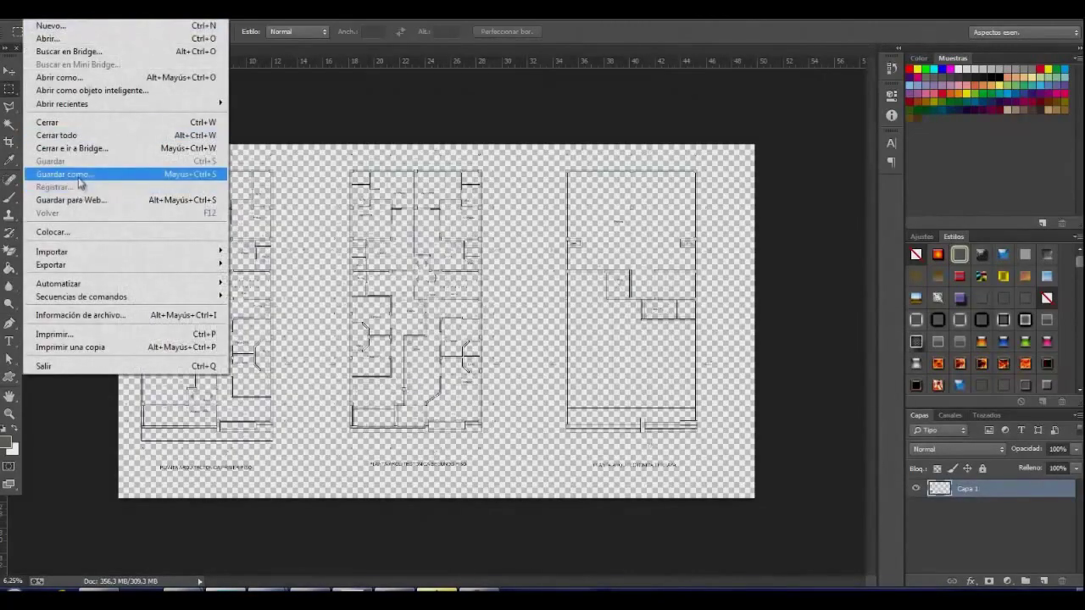
click(127, 175)
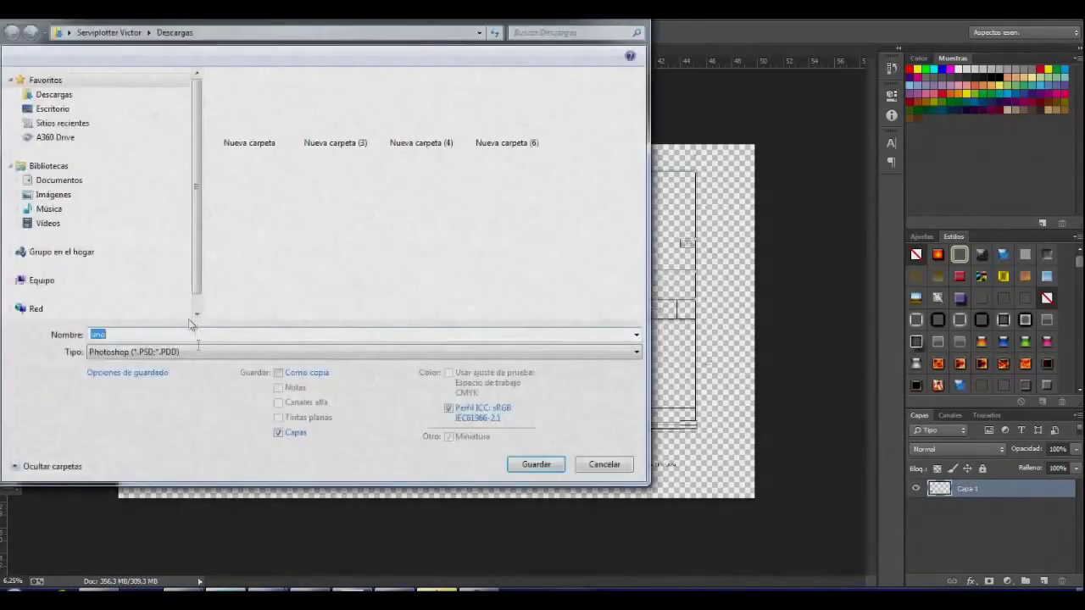
click(198, 350)
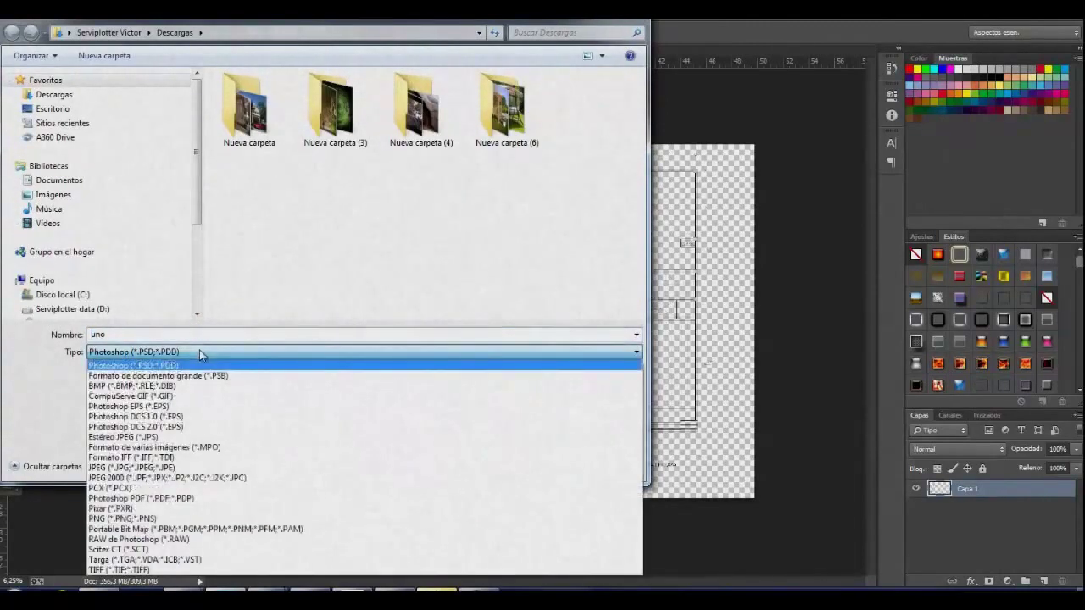
click(185, 469)
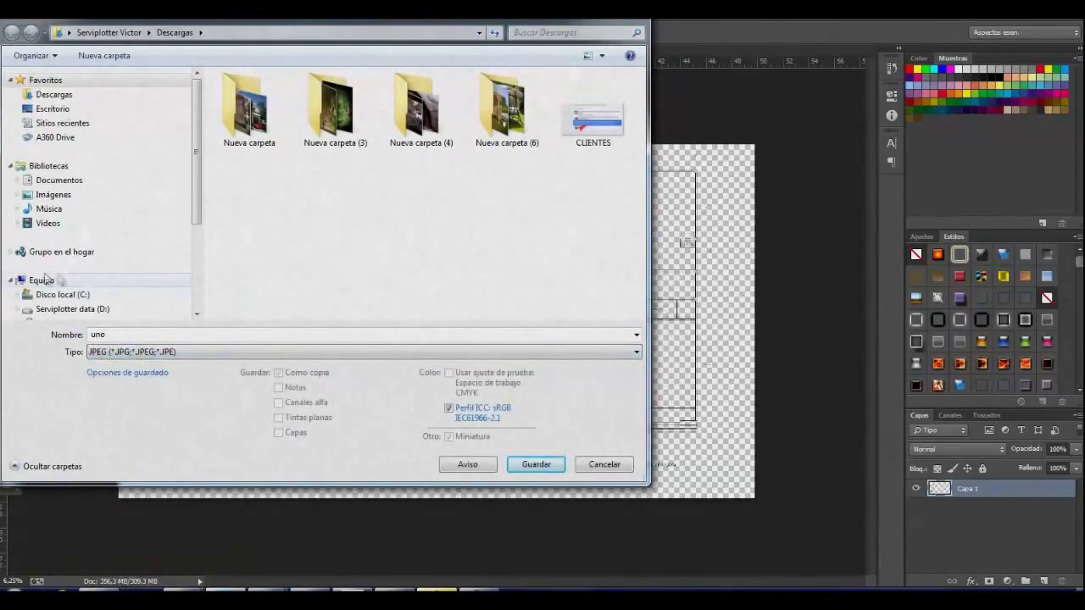
click(18, 309)
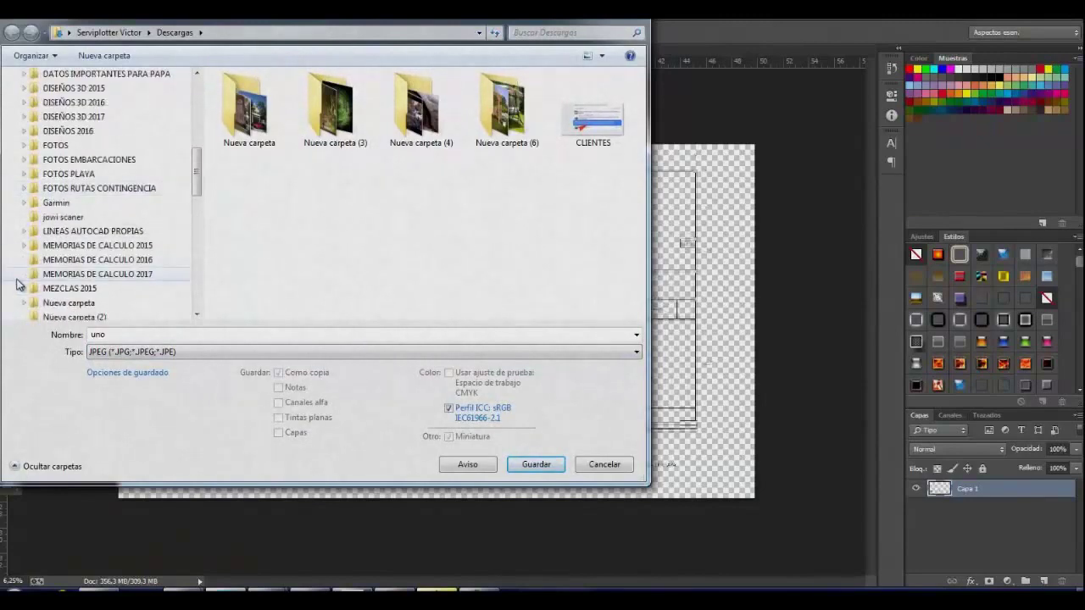
scroll(20, 280, down, 5)
click(23, 245)
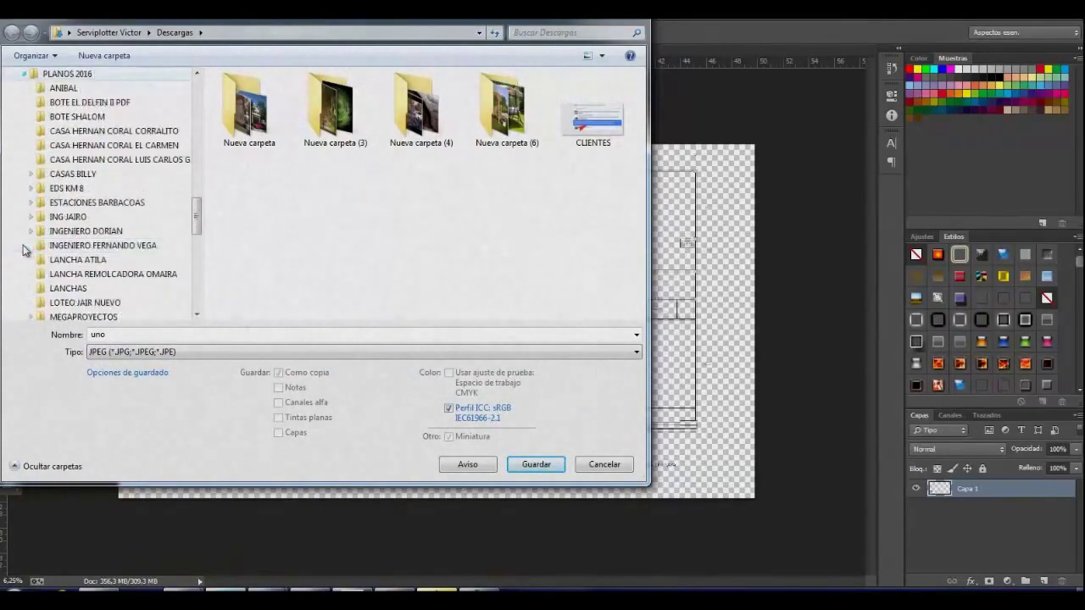
click(74, 161)
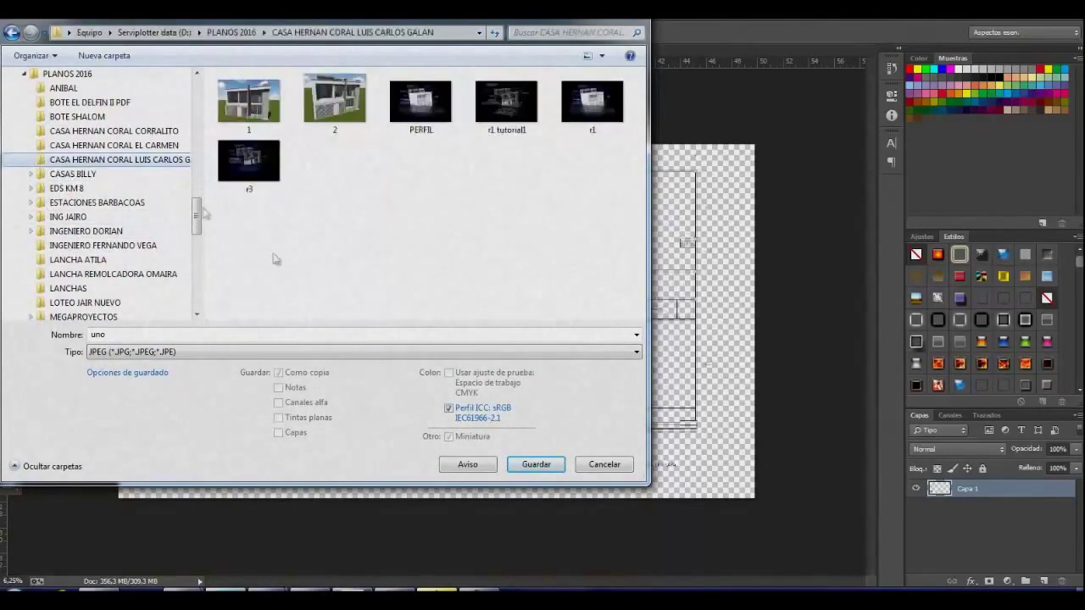
Step: Save the sheet as uno.jpg, accepting the maximum-quality JPEG options
click(150, 333)
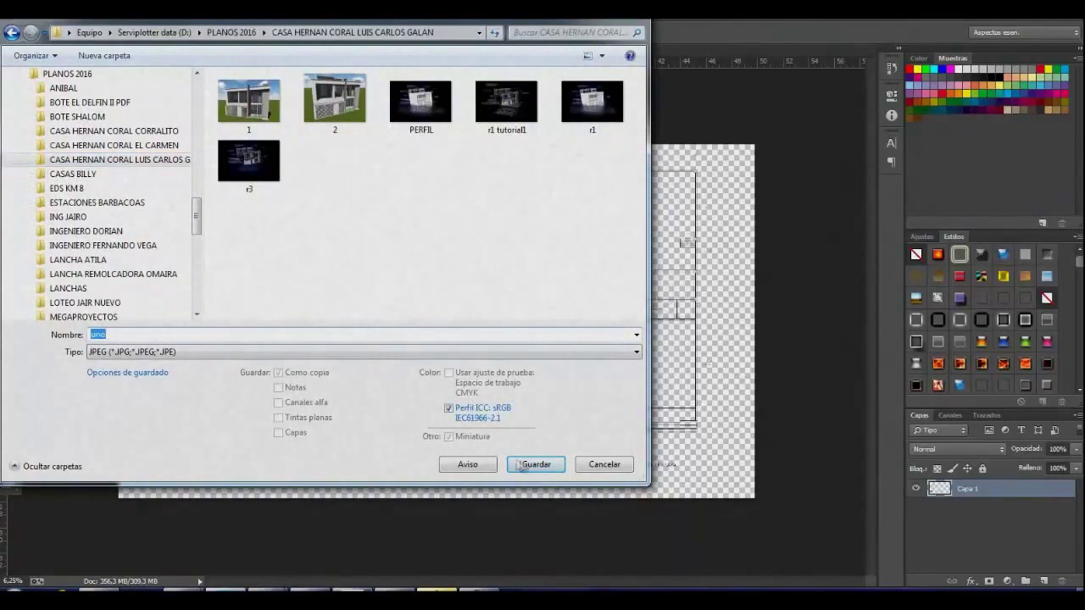
click(520, 466)
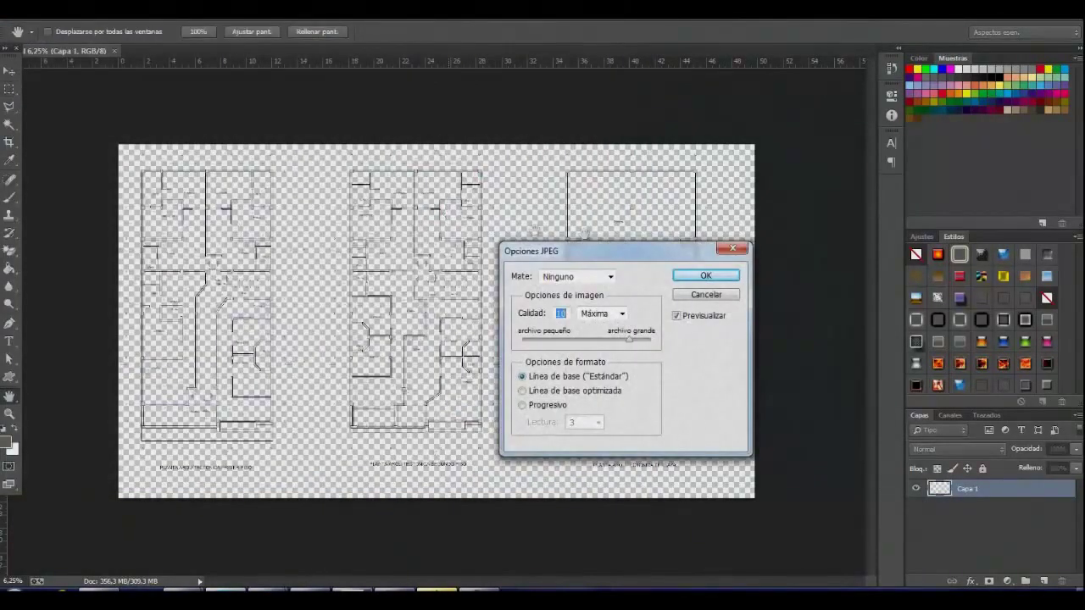
click(707, 275)
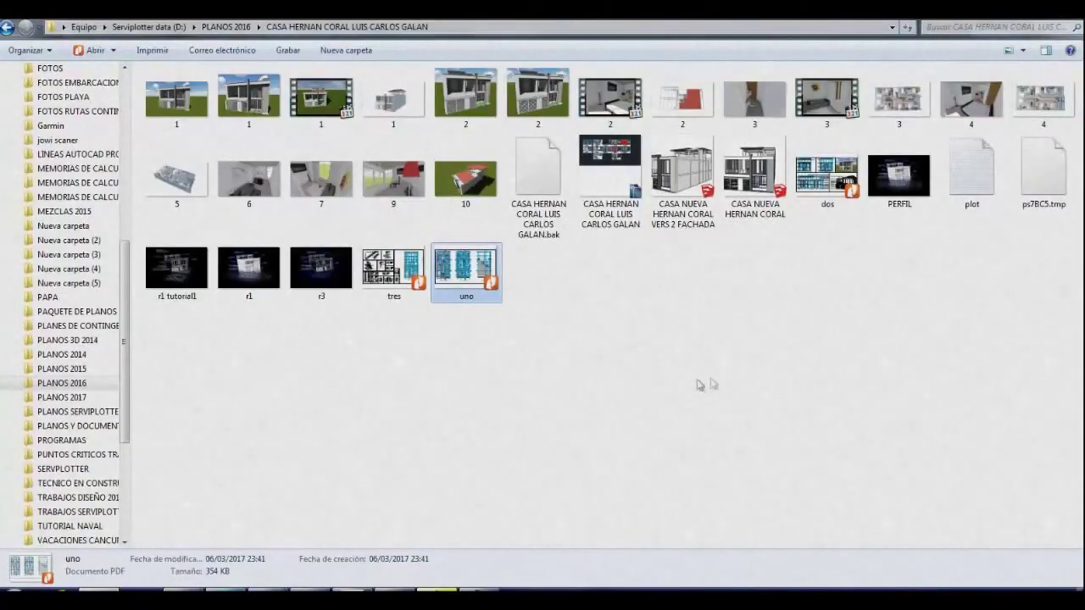
click(697, 384)
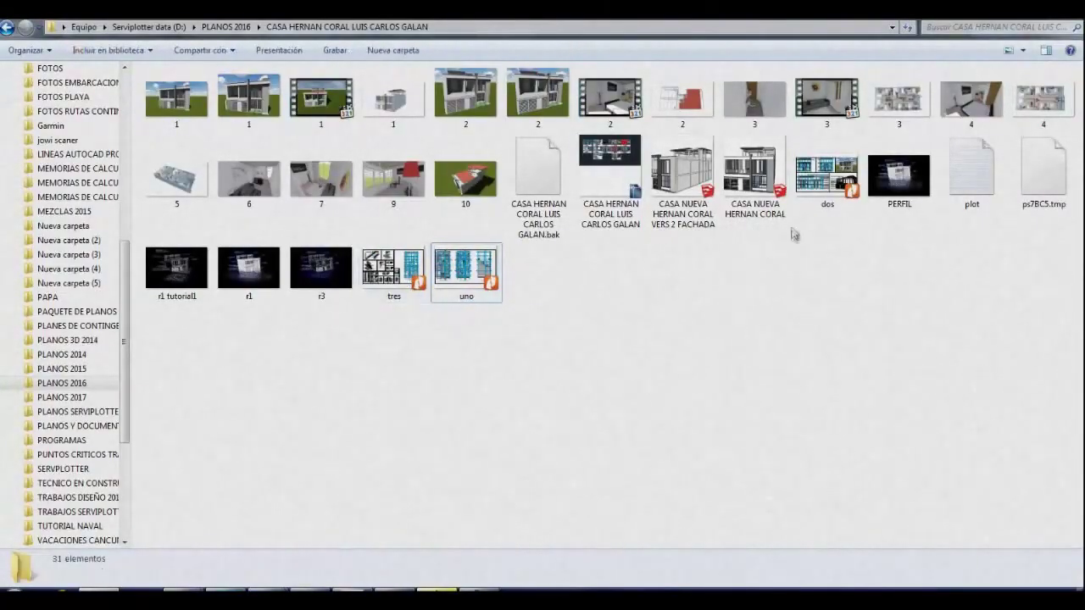
Step: Import the dos and tres PDF sheets into Photoshop with default settings, showing dos
click(796, 202)
ctrl+click(407, 273)
mouse_move(407, 272)
mouse_down()
mouse_move(328, 583)
mouse_move(565, 56)
mouse_up()
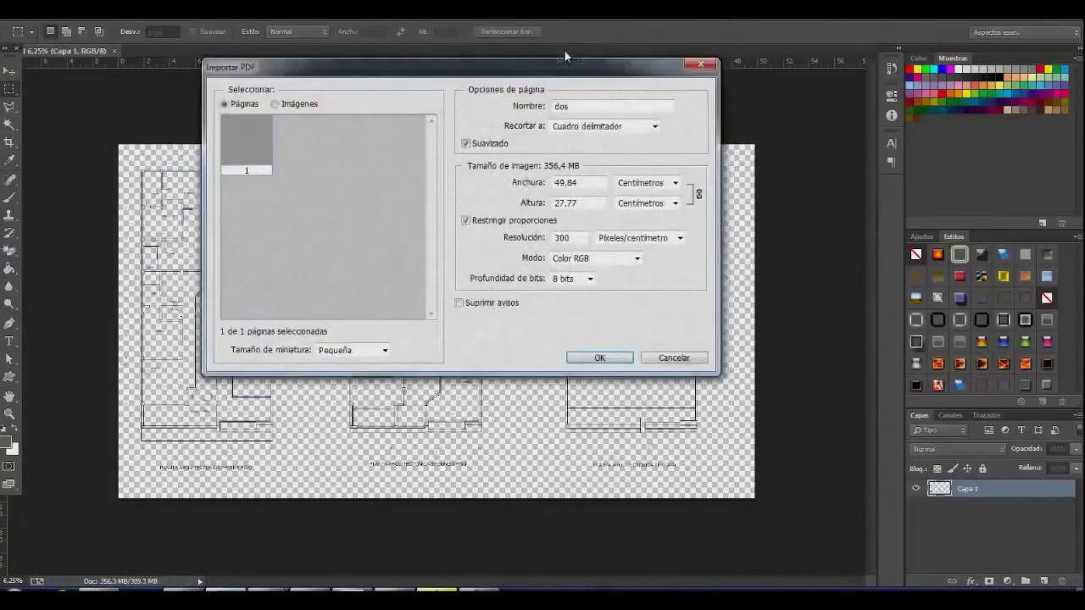
click(574, 358)
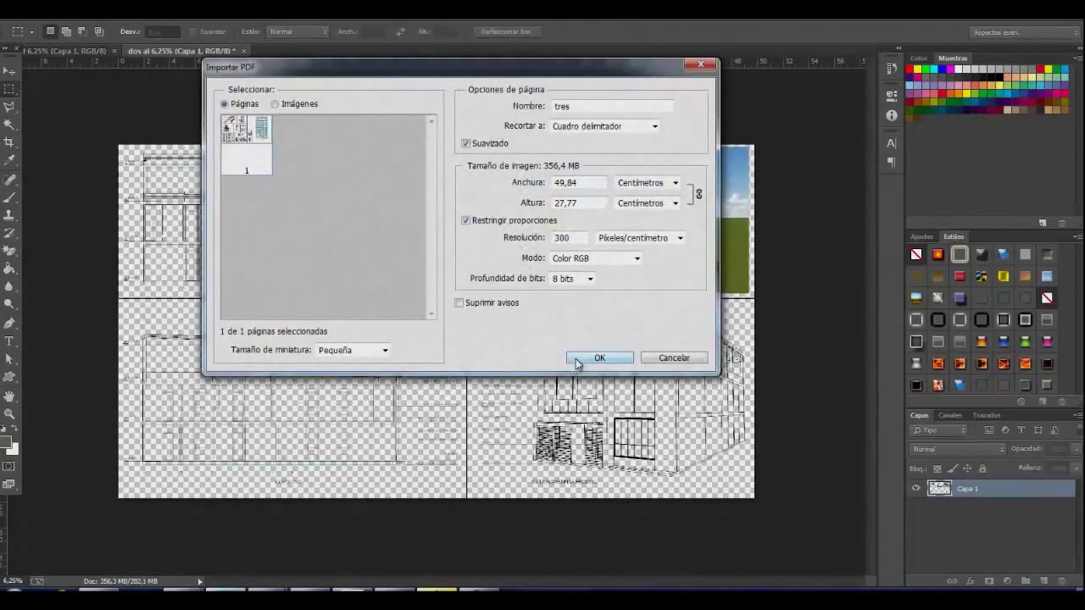
click(600, 360)
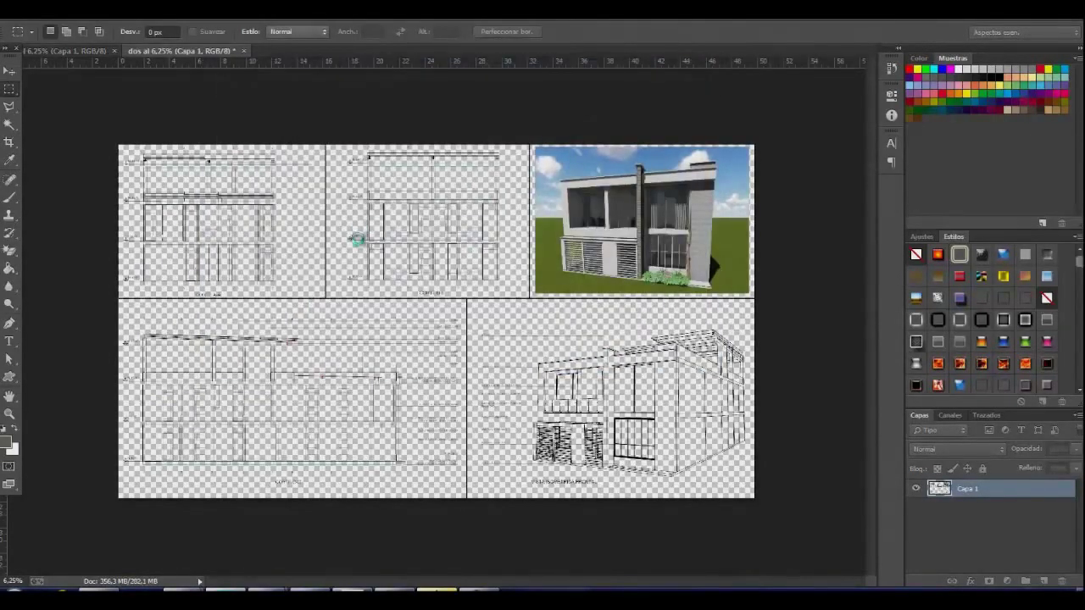
click(211, 51)
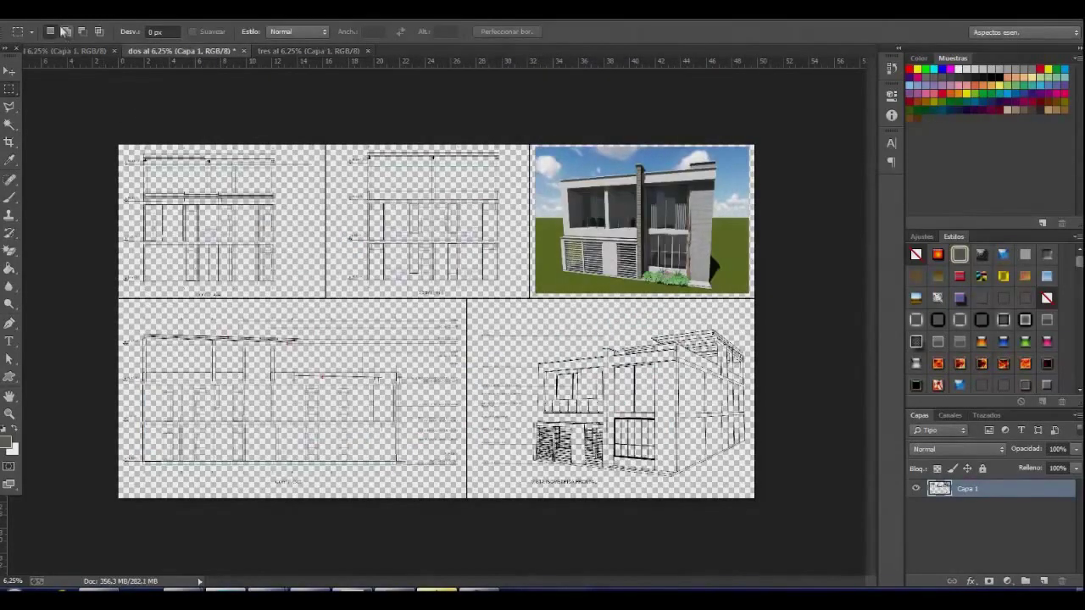
Step: Save the dos sheet as a JPEG in the project folder
click(38, 11)
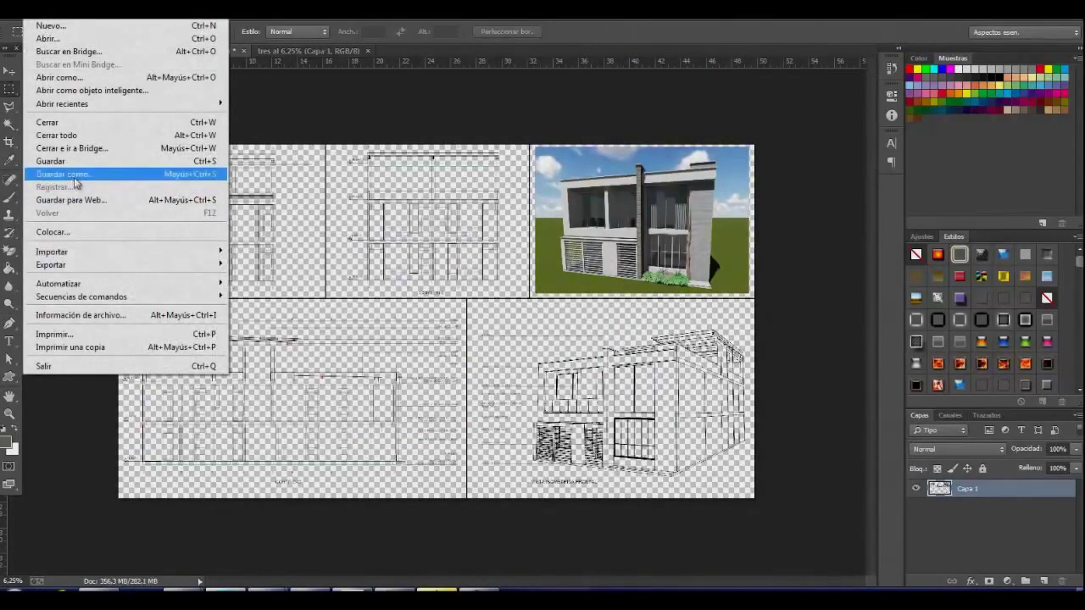
click(74, 176)
click(188, 353)
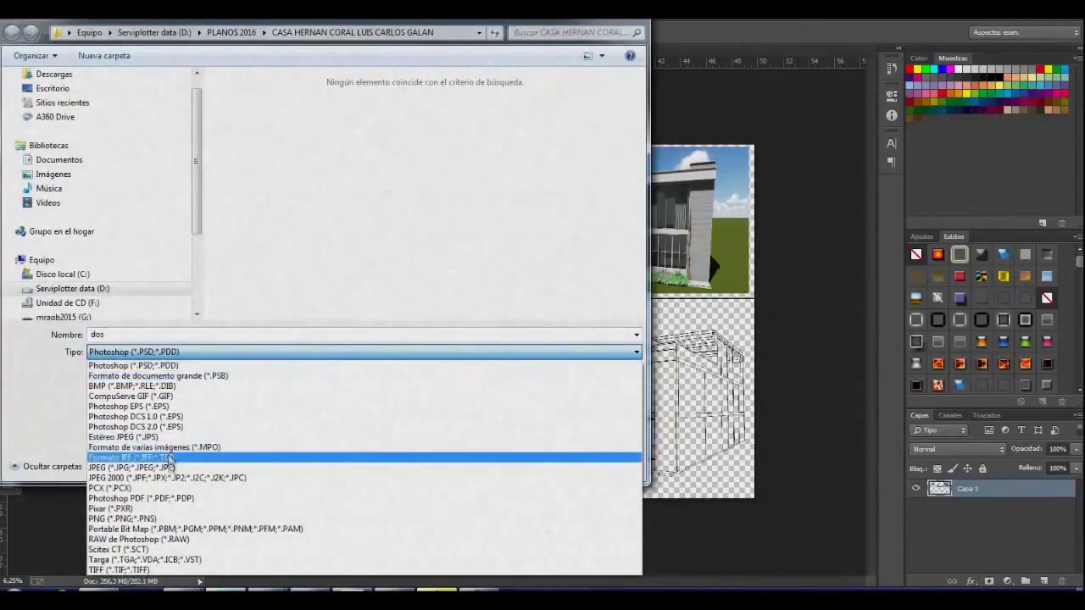
click(132, 468)
click(543, 470)
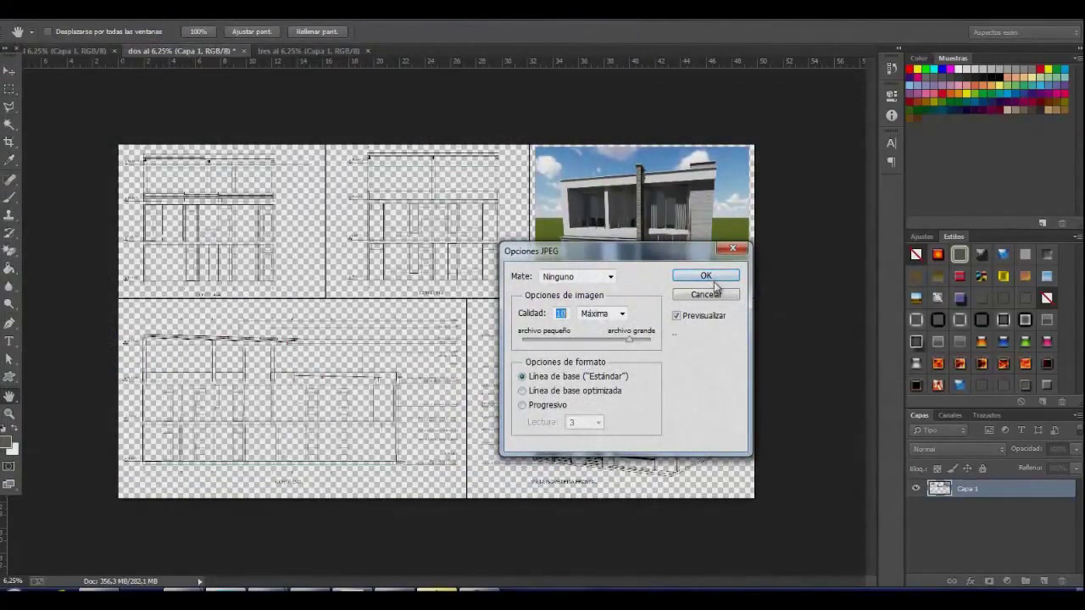
click(707, 277)
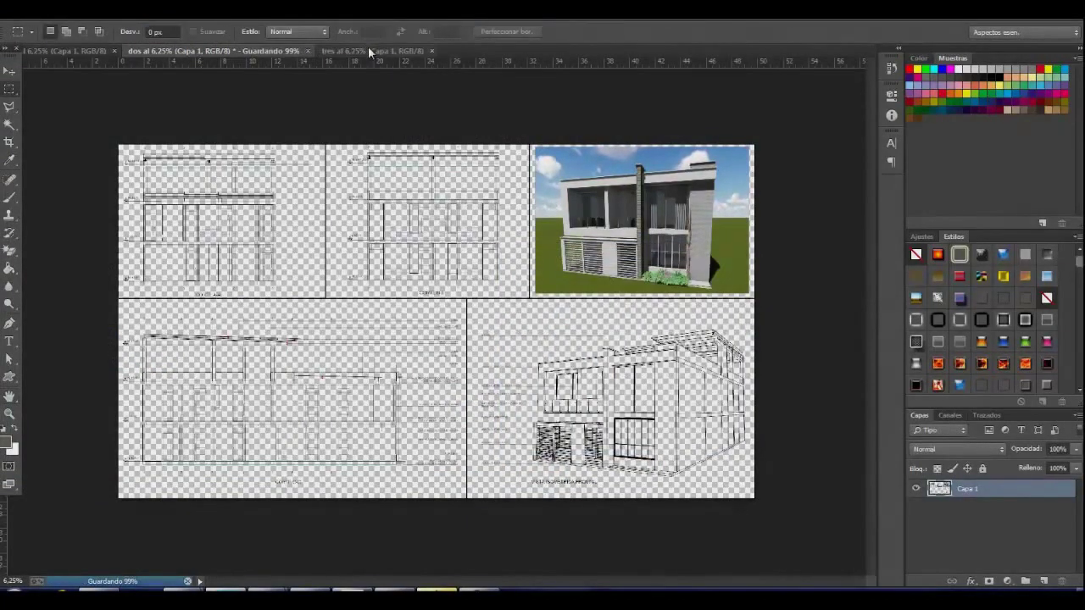
Step: Save the tres sheet as a JPEG in the same folder
click(369, 51)
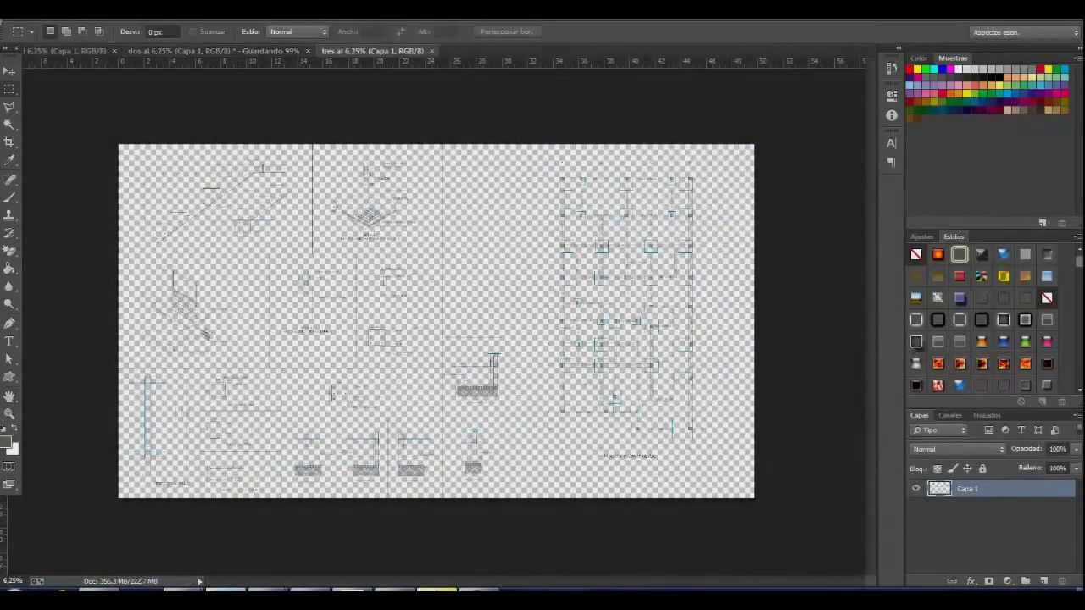
click(23, 8)
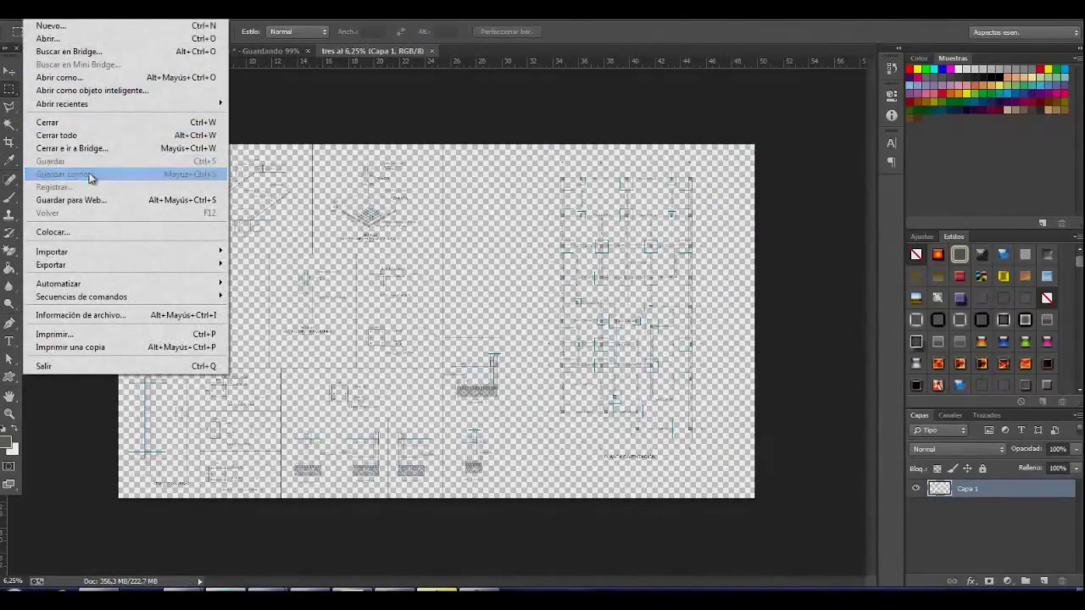
click(89, 176)
click(212, 350)
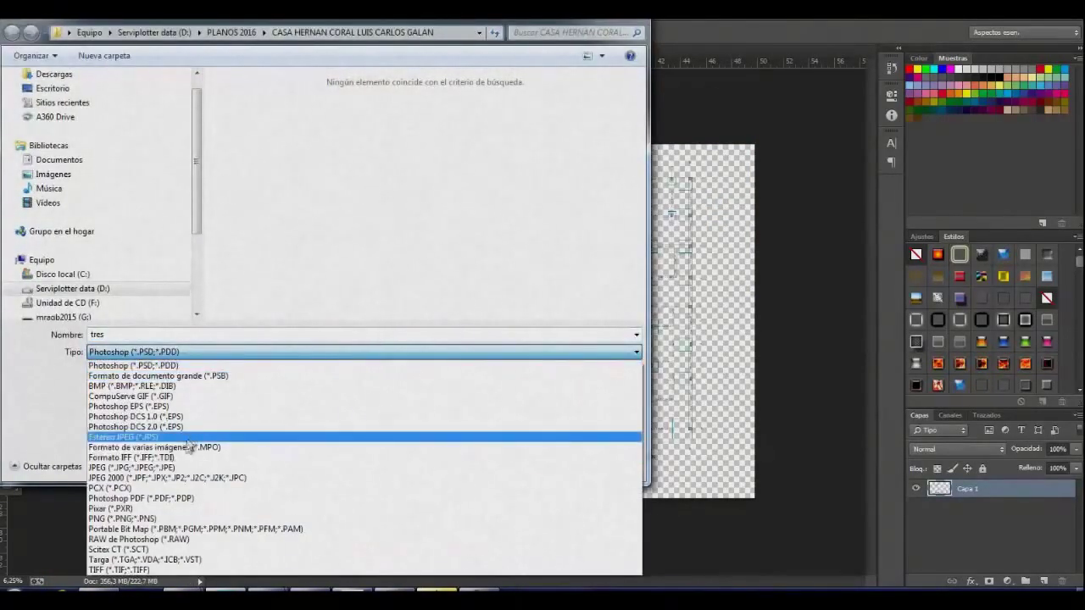
click(180, 468)
click(522, 475)
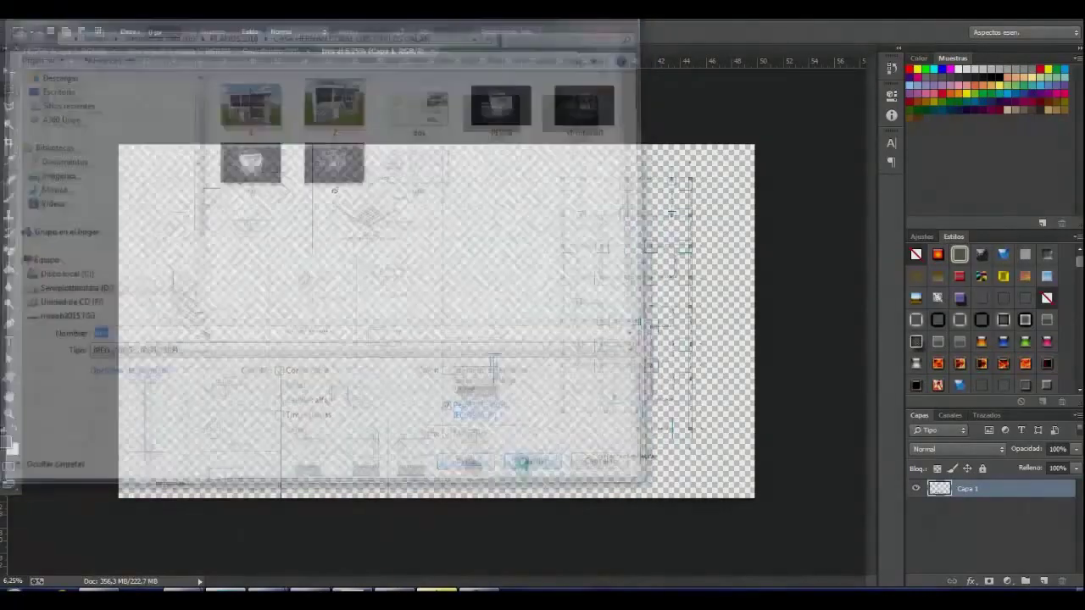
click(703, 277)
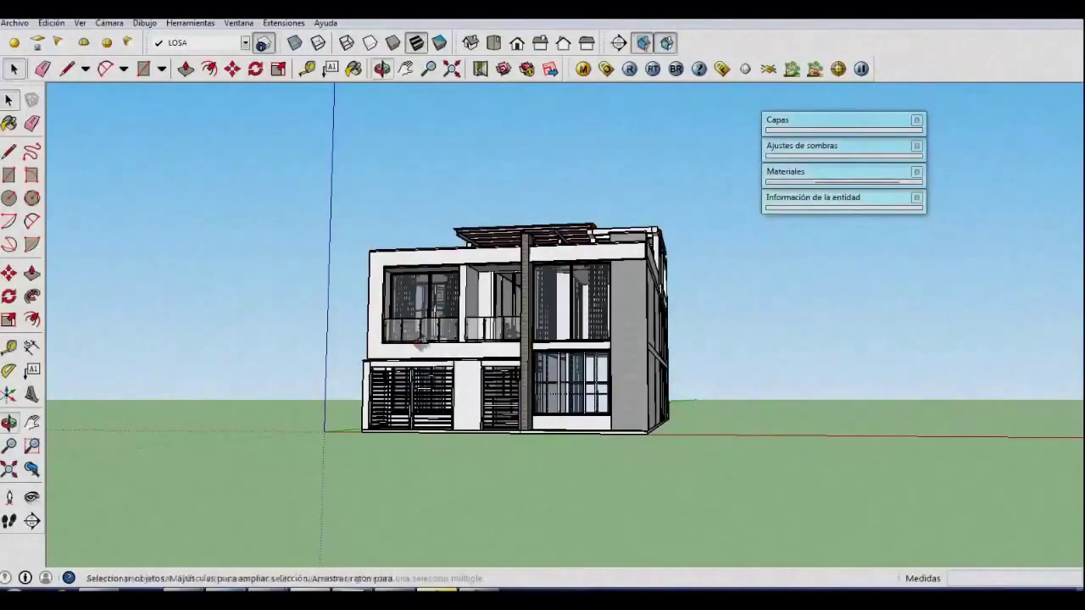
mouse_move(130, 143)
middle_down()
mouse_move(332, 416)
mouse_move(95, 113)
middle_up()
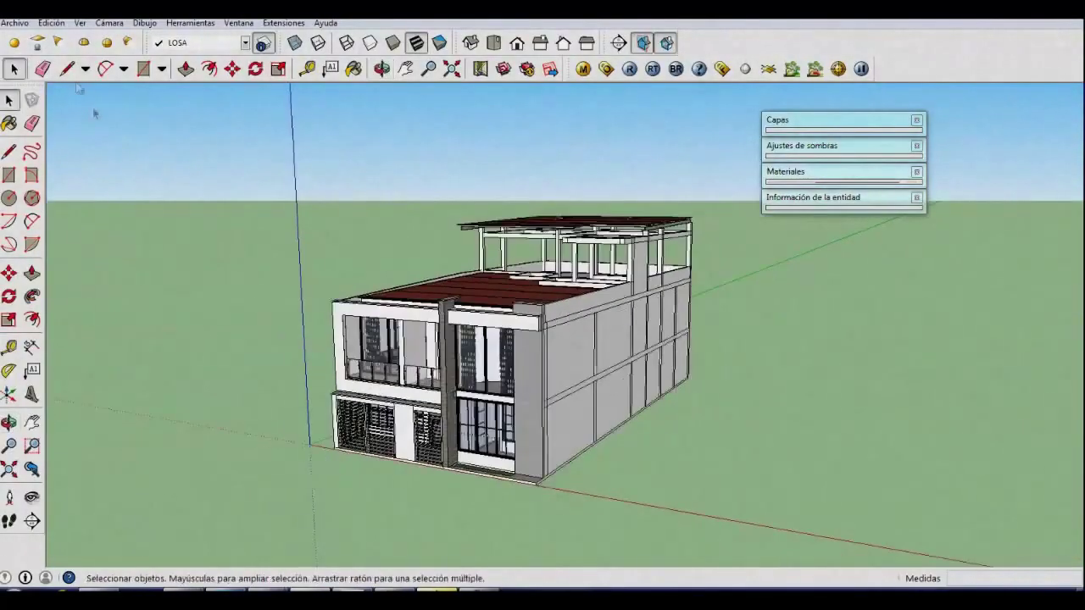
Step: Import the plan sheet JPEG into the SketchUp model as an image
click(17, 23)
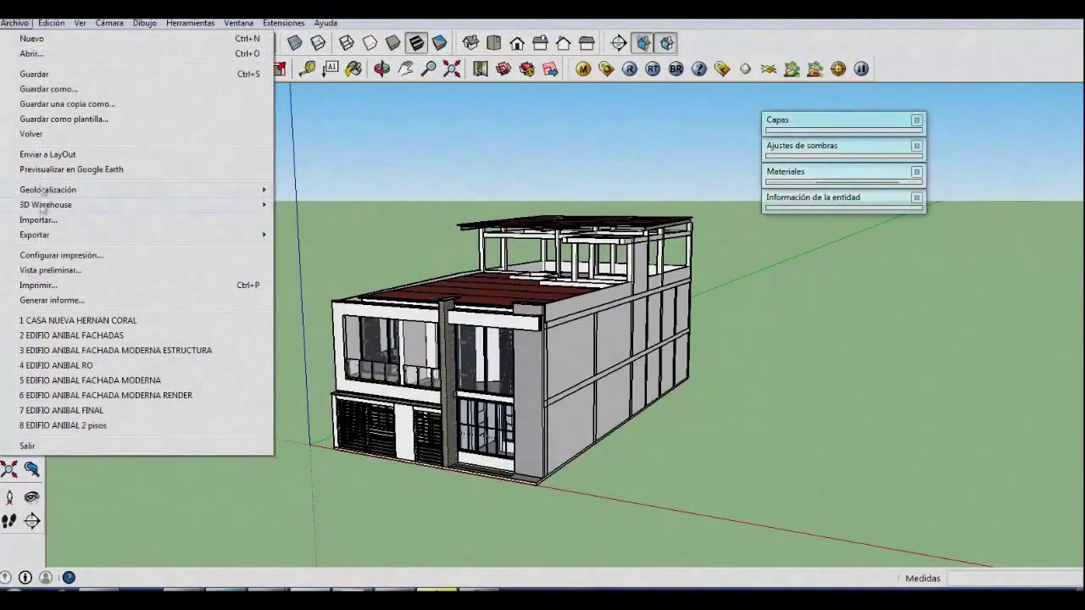
click(55, 221)
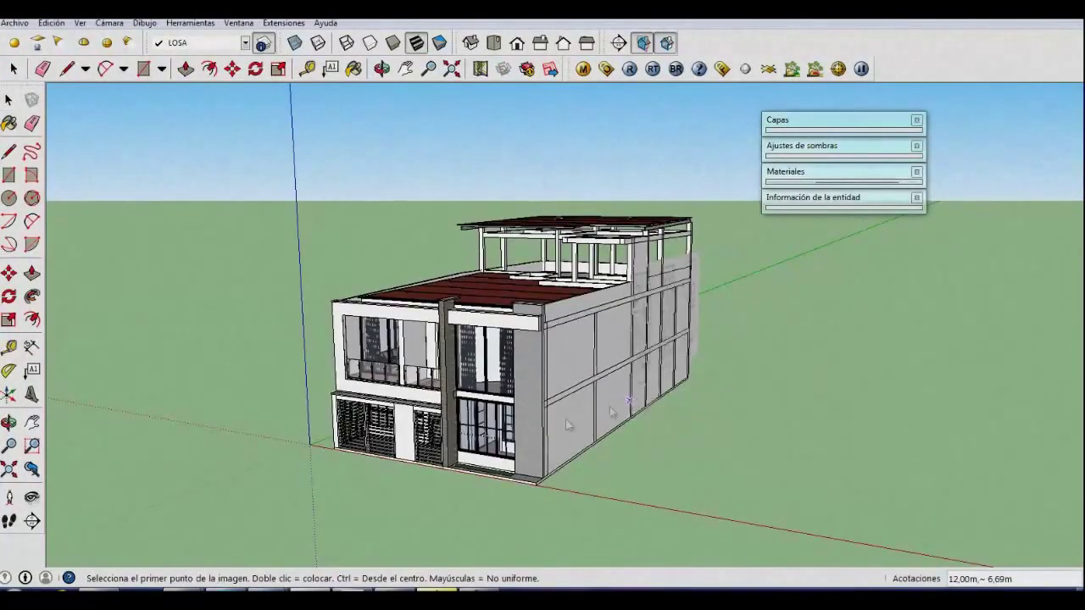
Step: Place the plan image flat on the ground by setting its two corners
scroll(585, 449, down, 2)
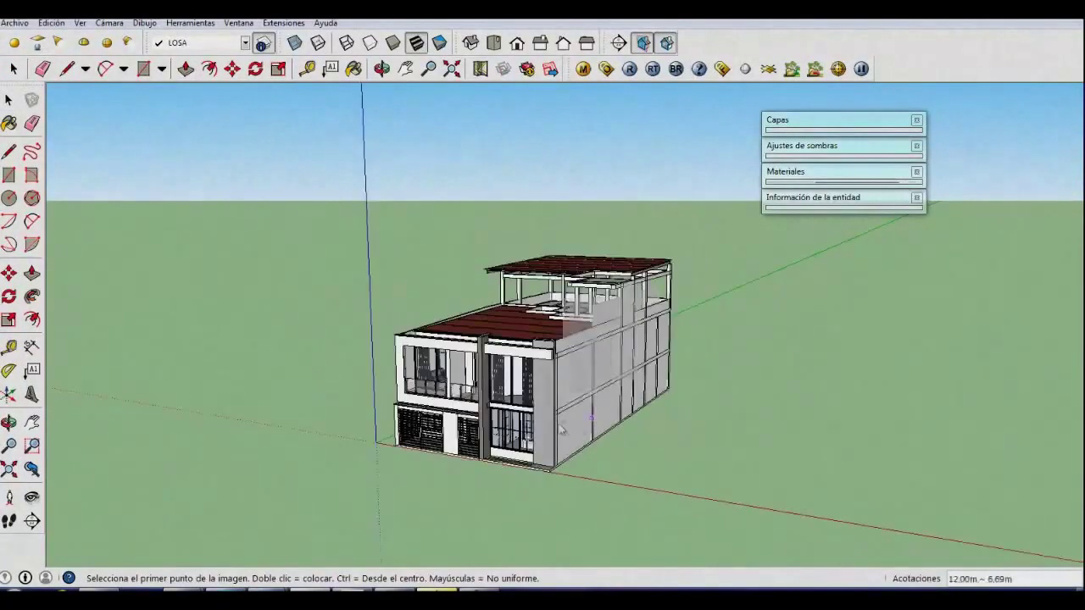
click(329, 479)
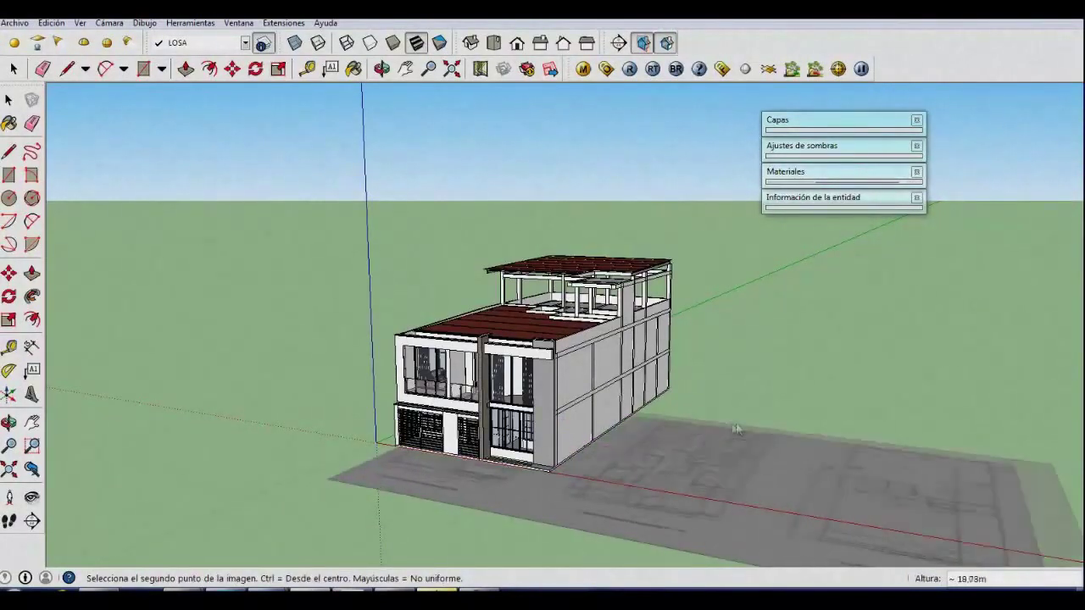
click(761, 422)
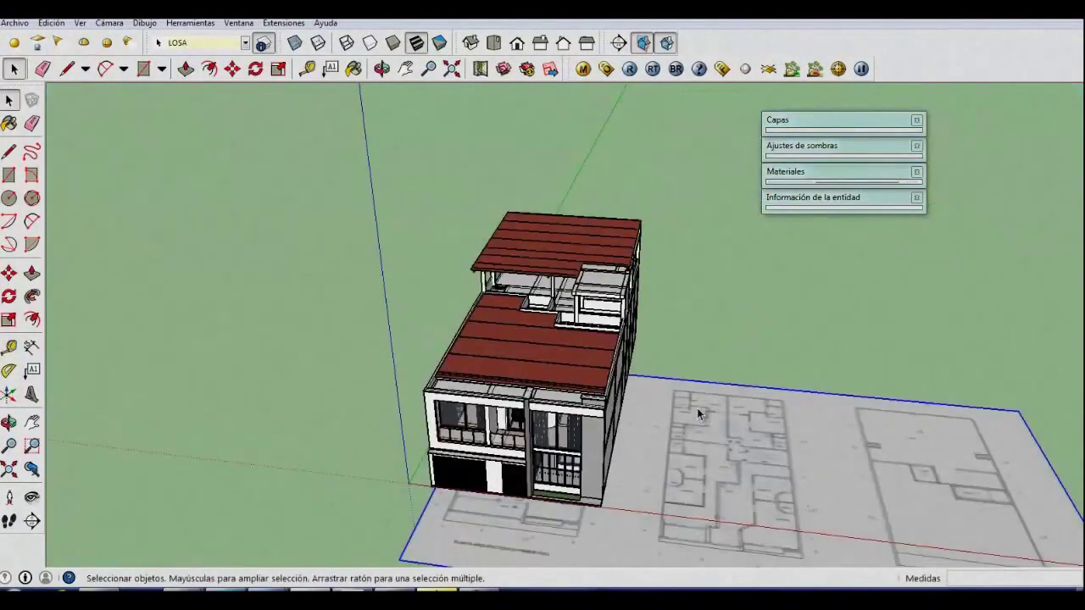
Step: Move the plan image so it lies beneath the house
mouse_move(697, 416)
middle_down()
mouse_move(760, 428)
mouse_move(782, 467)
middle_up()
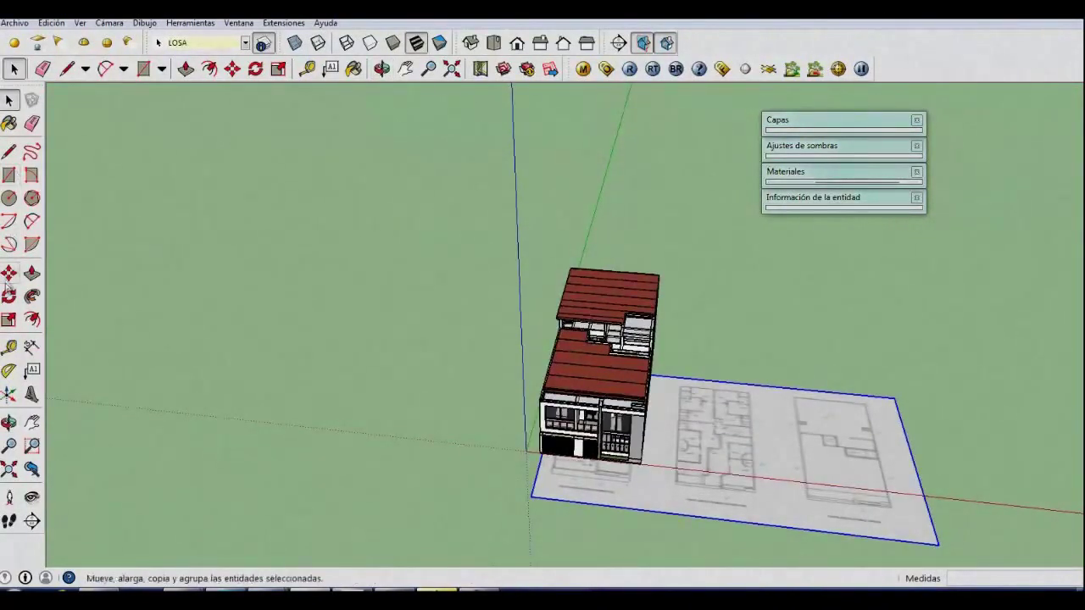
click(8, 273)
click(465, 447)
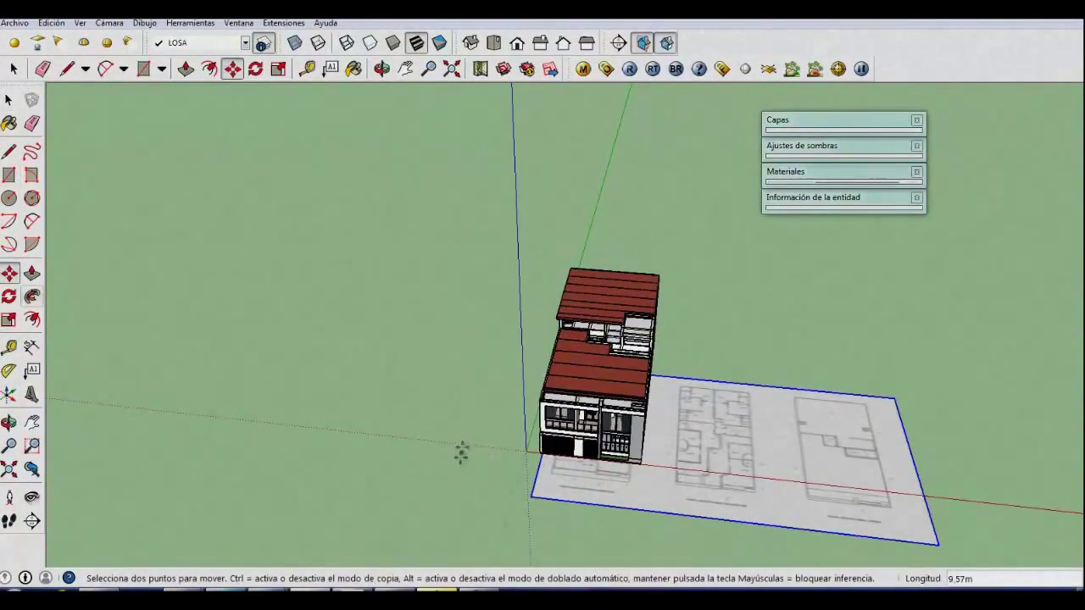
click(436, 467)
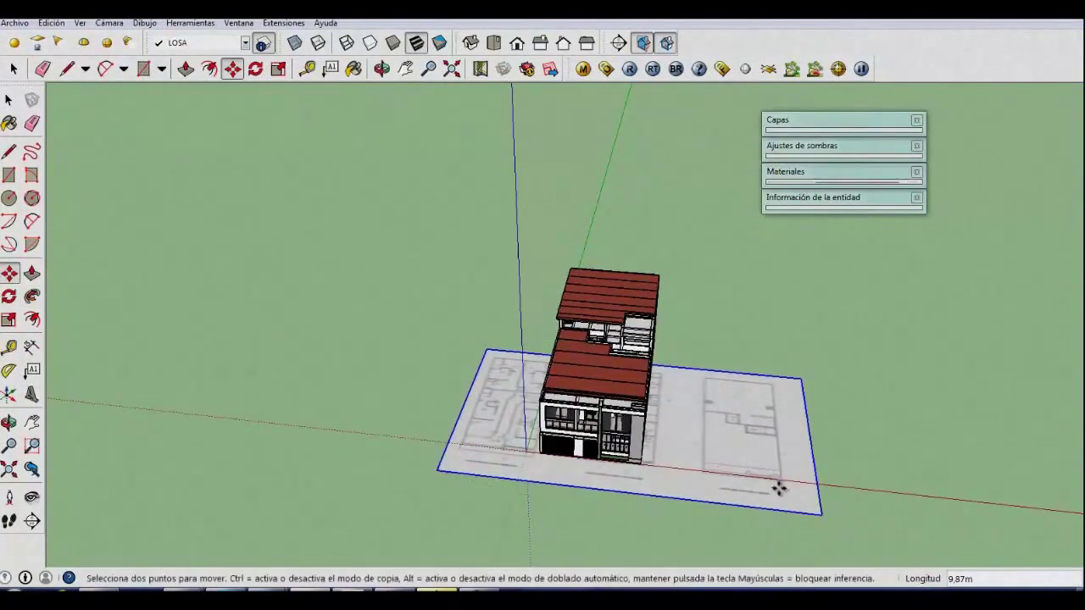
click(775, 457)
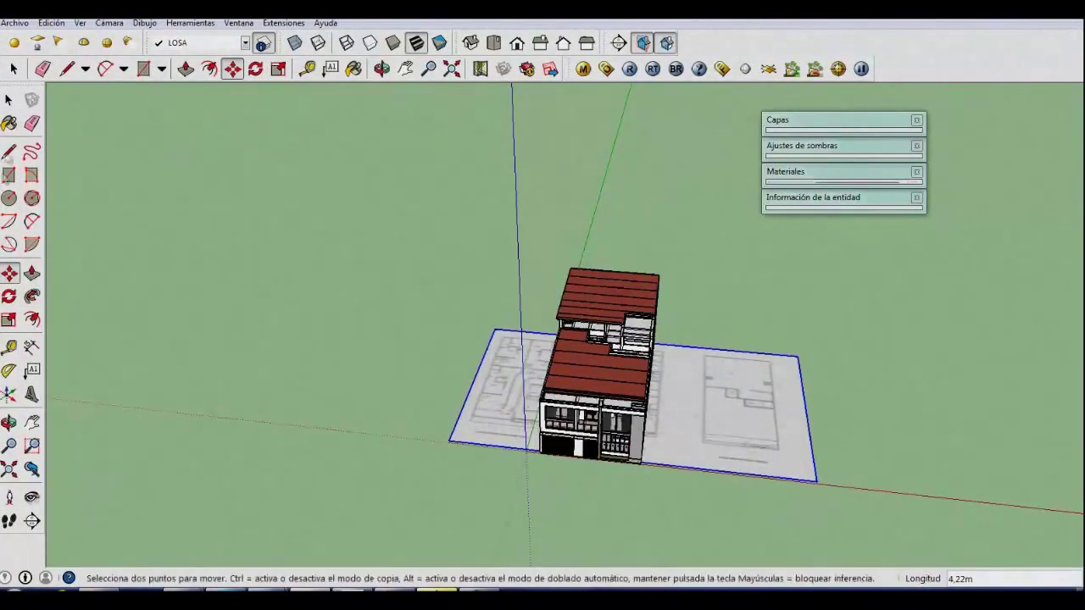
click(8, 100)
middle_drag(449, 428, 483, 443)
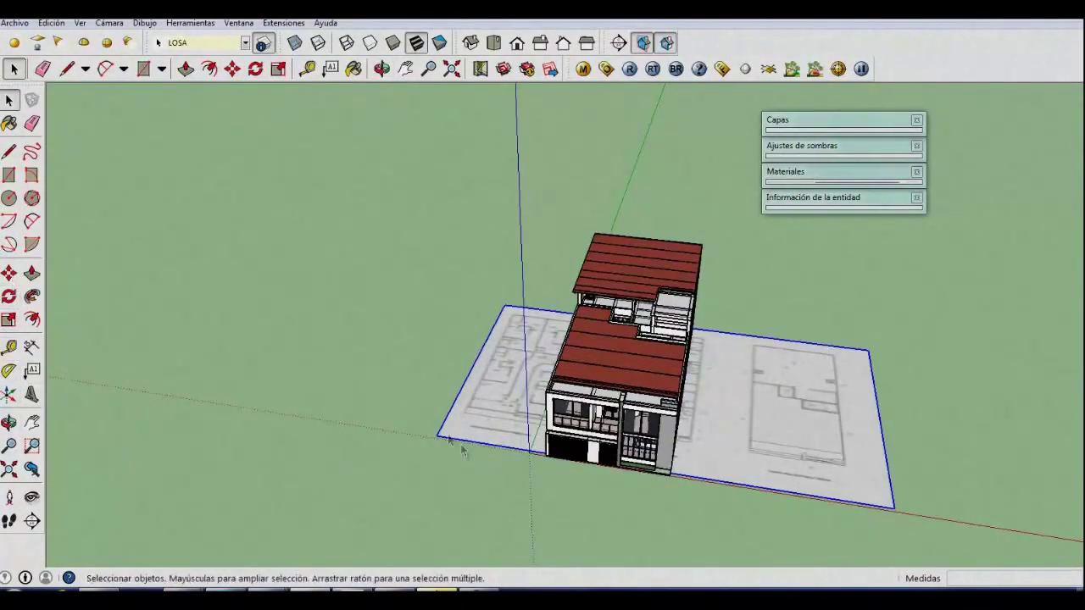
Step: Scale the plan image up about 1.2 times by dragging its corner grips
click(8, 319)
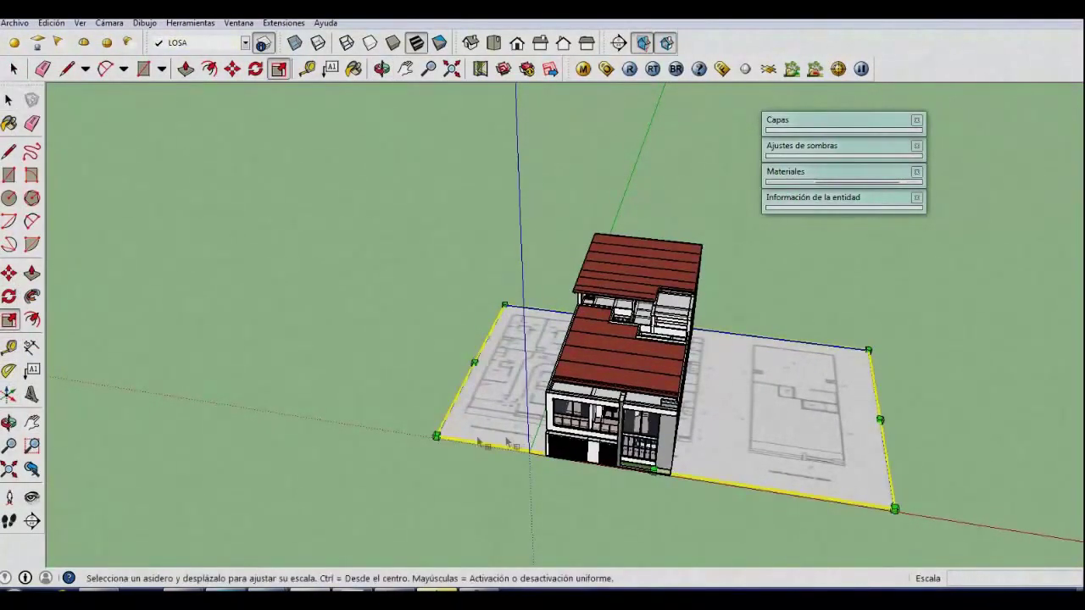
drag(437, 435, 387, 445)
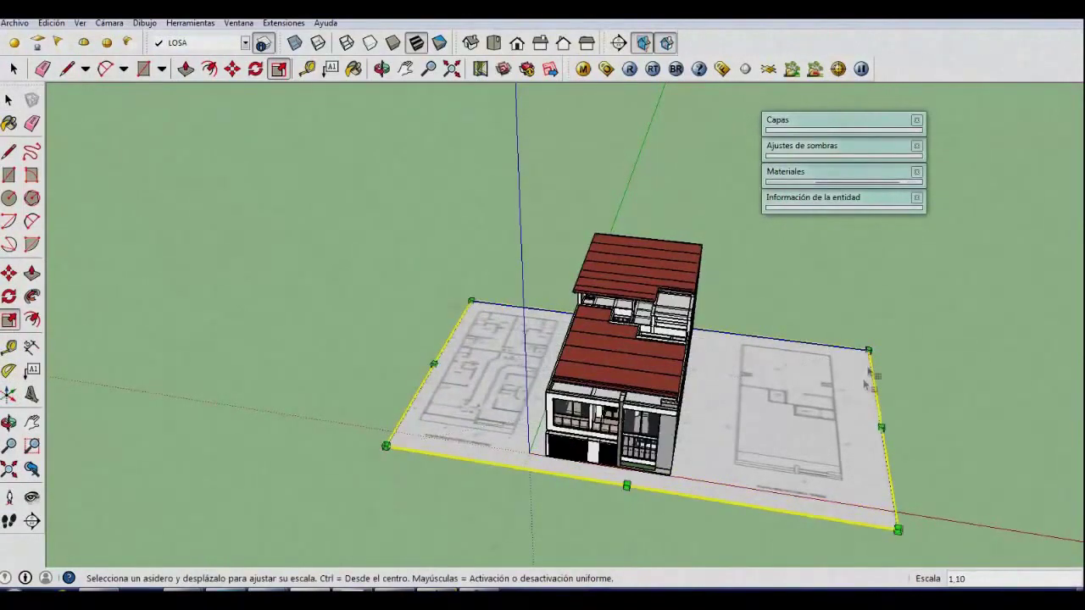
drag(868, 348, 969, 329)
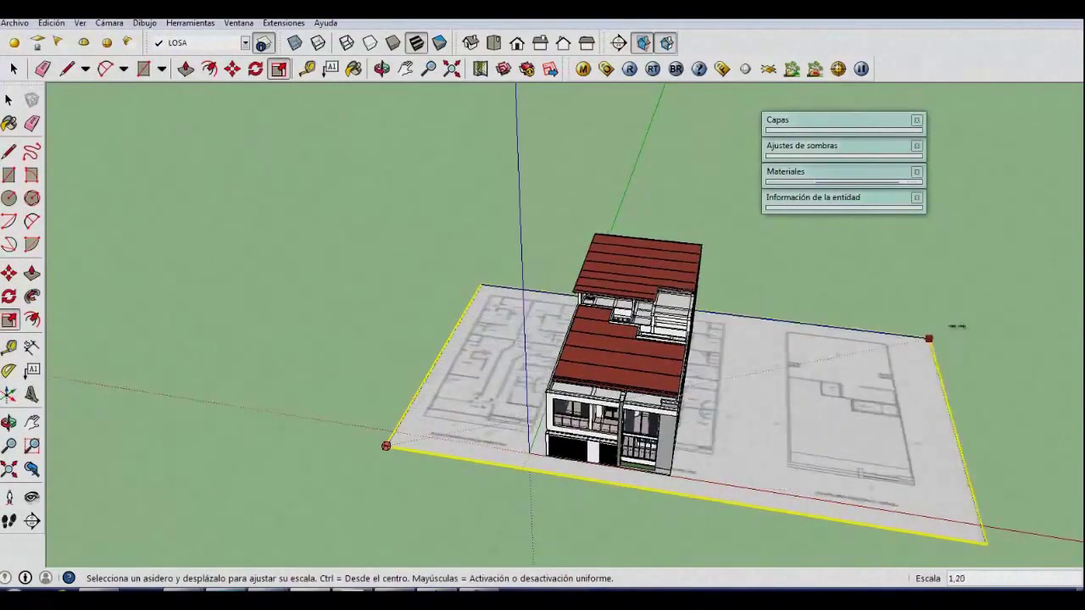
mouse_move(475, 372)
middle_down()
mouse_move(704, 416)
mouse_move(250, 208)
middle_up()
Step: Box-select the whole house model
click(10, 100)
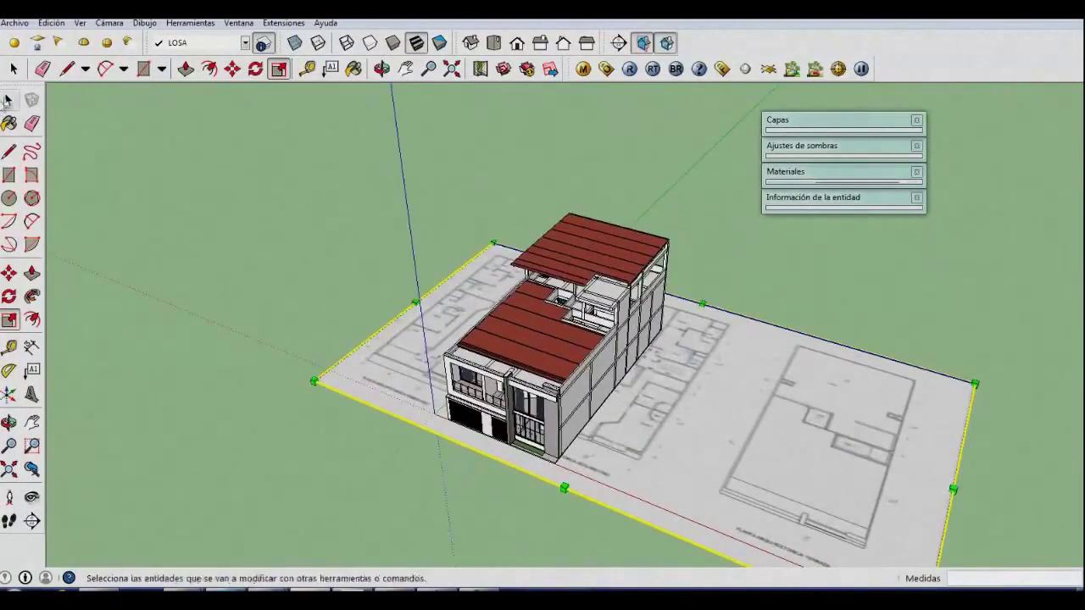
mouse_move(376, 293)
middle_down()
mouse_move(477, 280)
mouse_move(467, 235)
middle_up()
drag(466, 219, 634, 475)
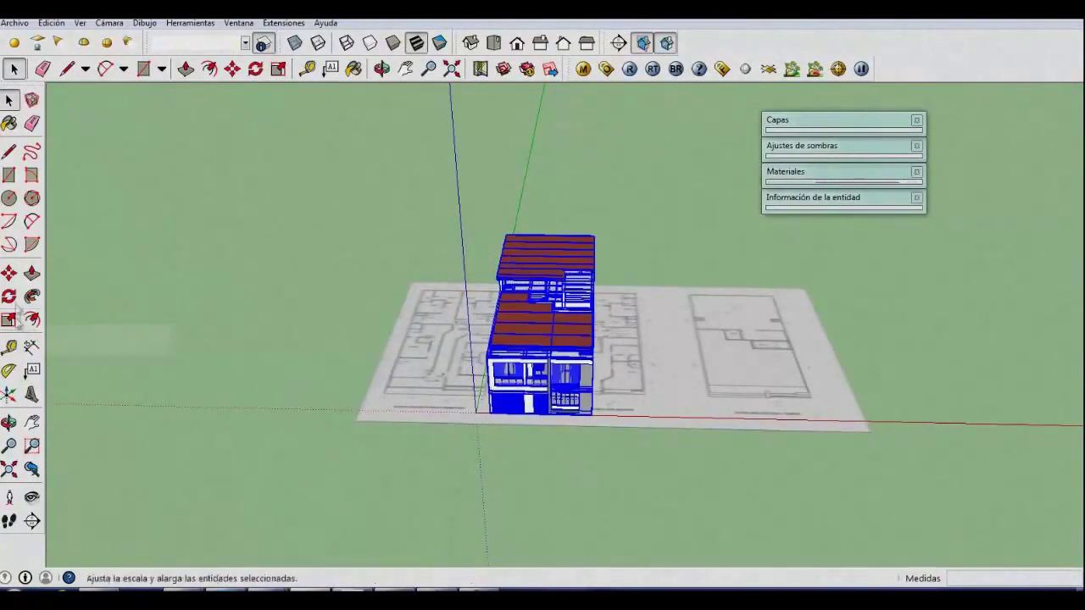
Step: Rotate the selected house 90 degrees
click(9, 296)
mouse_move(369, 310)
middle_down()
mouse_move(497, 452)
mouse_move(610, 356)
middle_up()
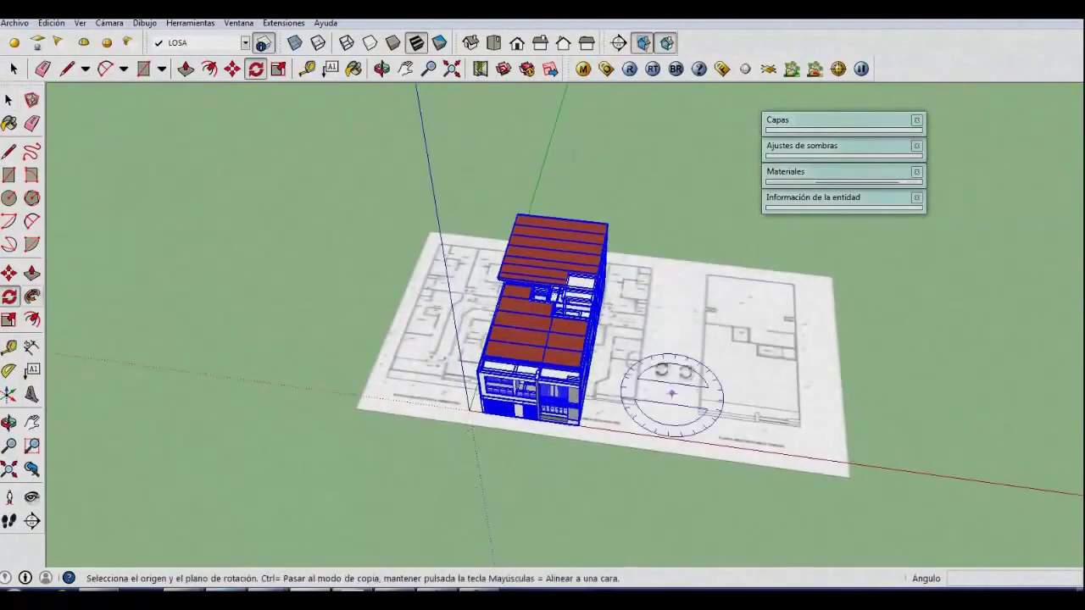
scroll(625, 356, up, 2)
click(625, 356)
click(652, 360)
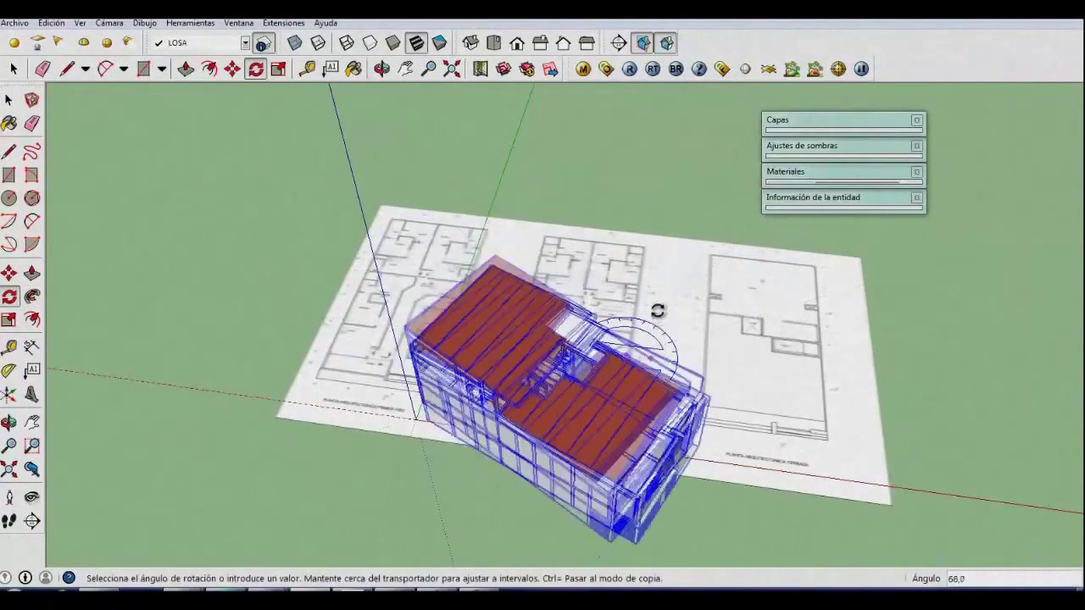
click(651, 223)
middle_drag(586, 312, 165, 278)
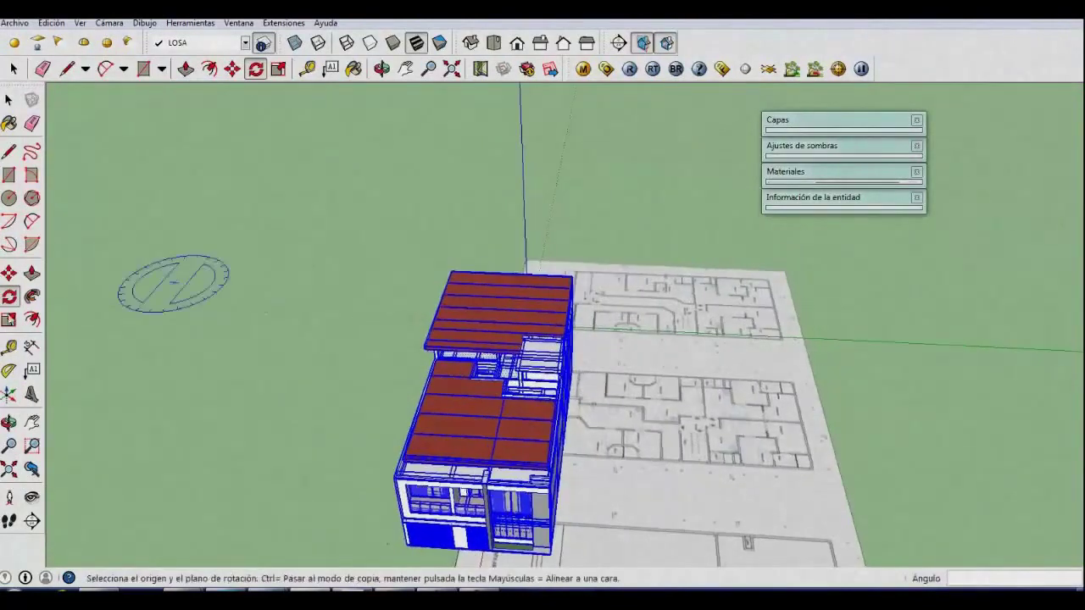
Step: Move the house onto the plan sheet and nudge it into alignment
click(8, 273)
middle_drag(484, 308, 501, 286)
click(564, 494)
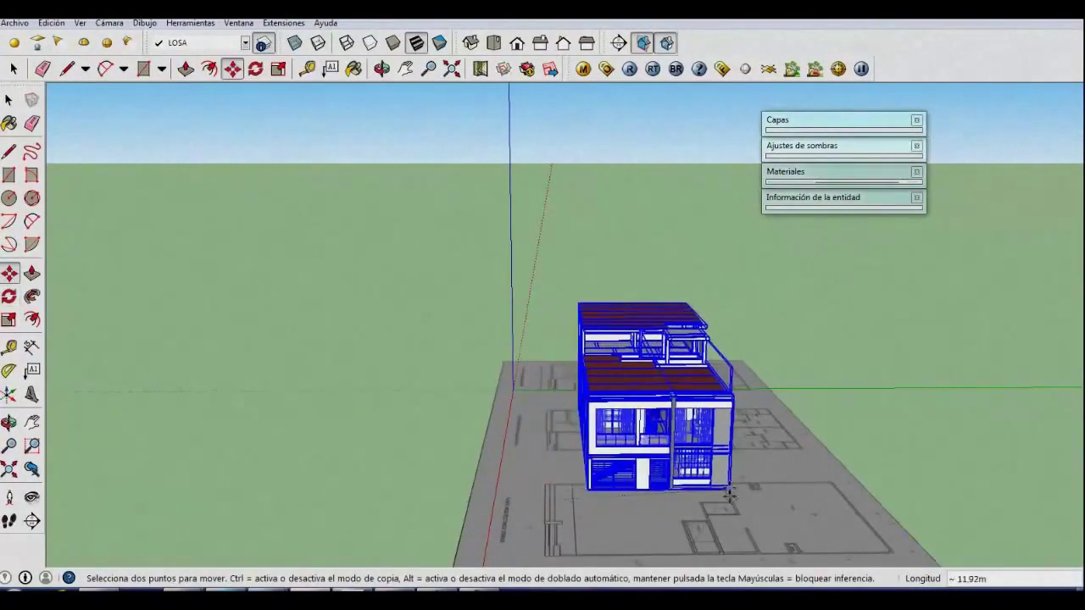
click(731, 503)
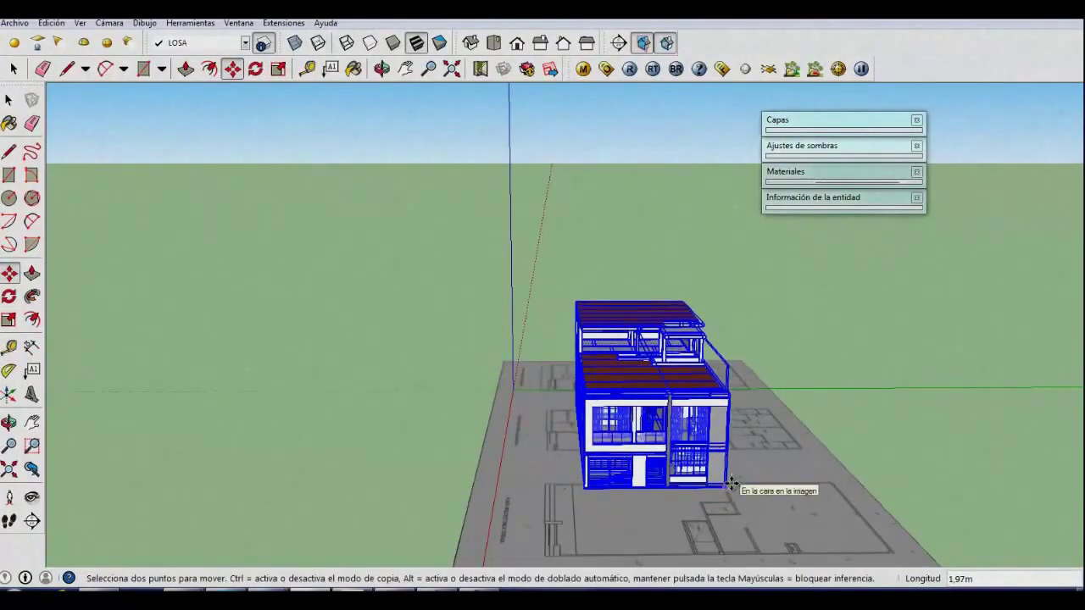
click(733, 483)
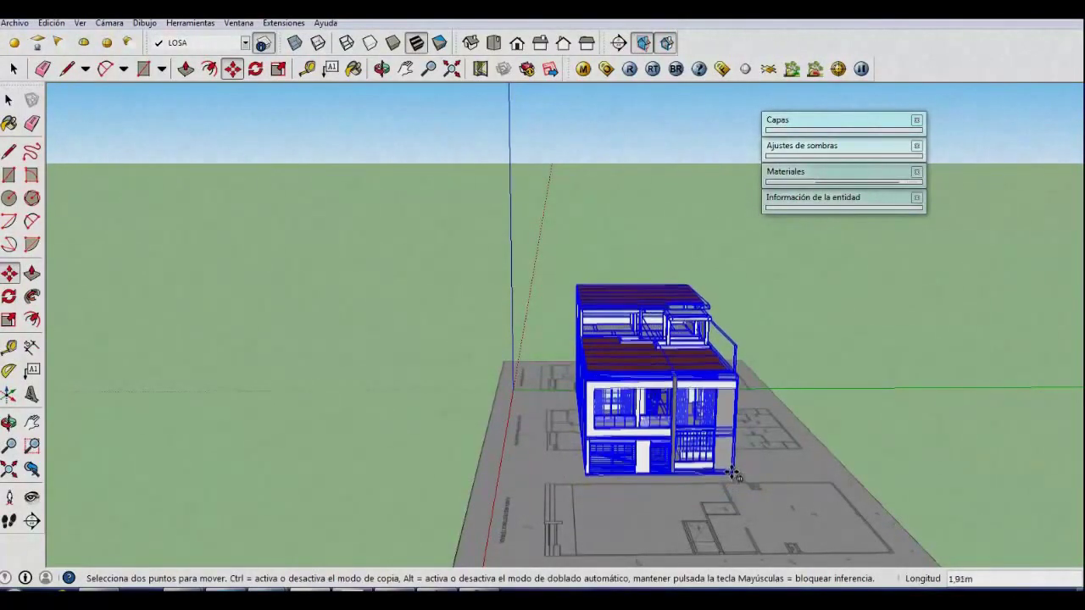
Step: Orbit to a higher oblique view of the scene and deselect the house
mouse_move(712, 534)
middle_down()
mouse_move(744, 552)
mouse_move(763, 537)
middle_up()
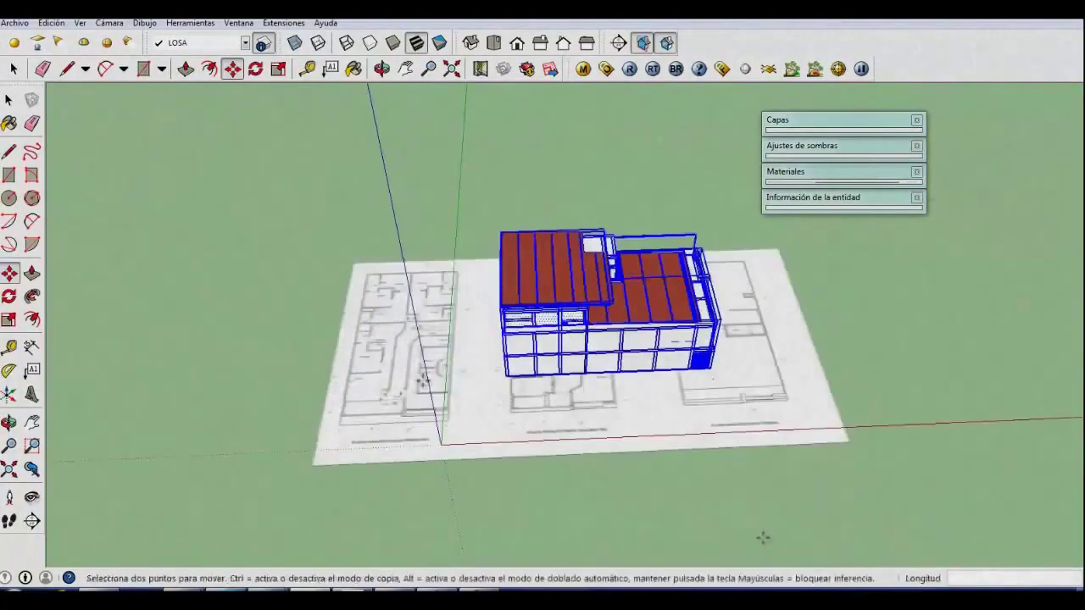
key(space)
click(8, 422)
mouse_move(373, 413)
mouse_down()
mouse_move(525, 449)
mouse_move(448, 472)
mouse_up()
key(space)
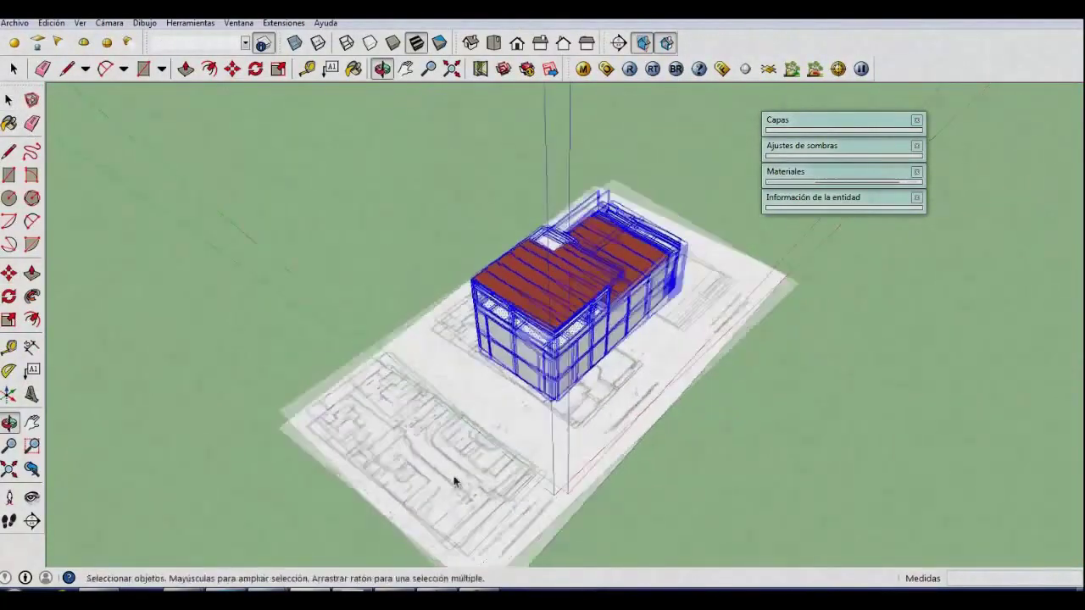
middle_drag(447, 472, 317, 398)
click(317, 399)
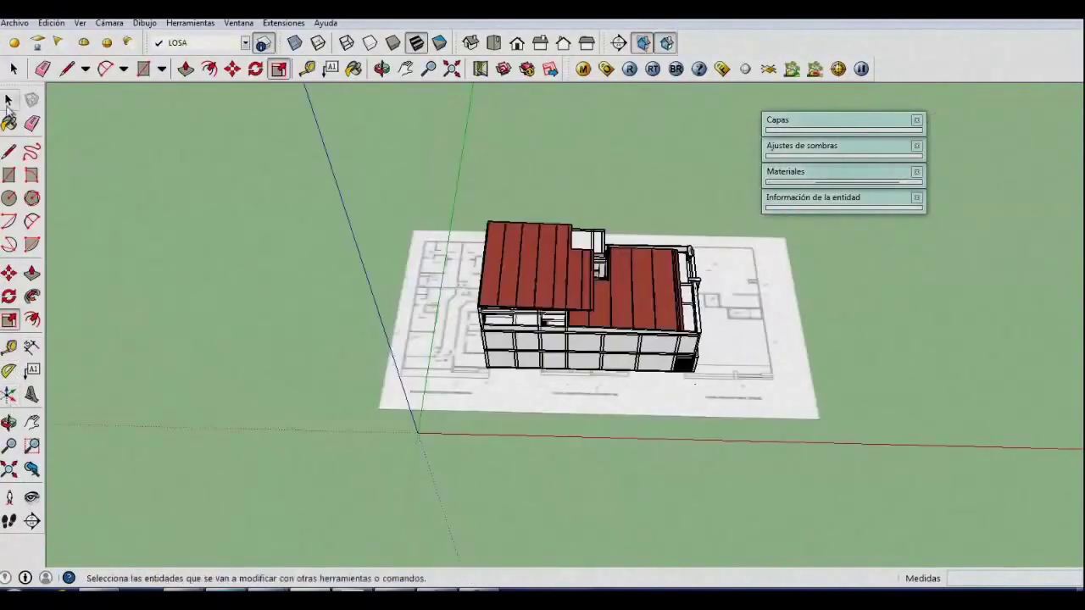
Step: Move the uno floor-plan sheet beneath the house so the building stands on its upper part
middle_drag(526, 426, 497, 436)
middle_drag(465, 358, 618, 455)
key(space)
click(618, 455)
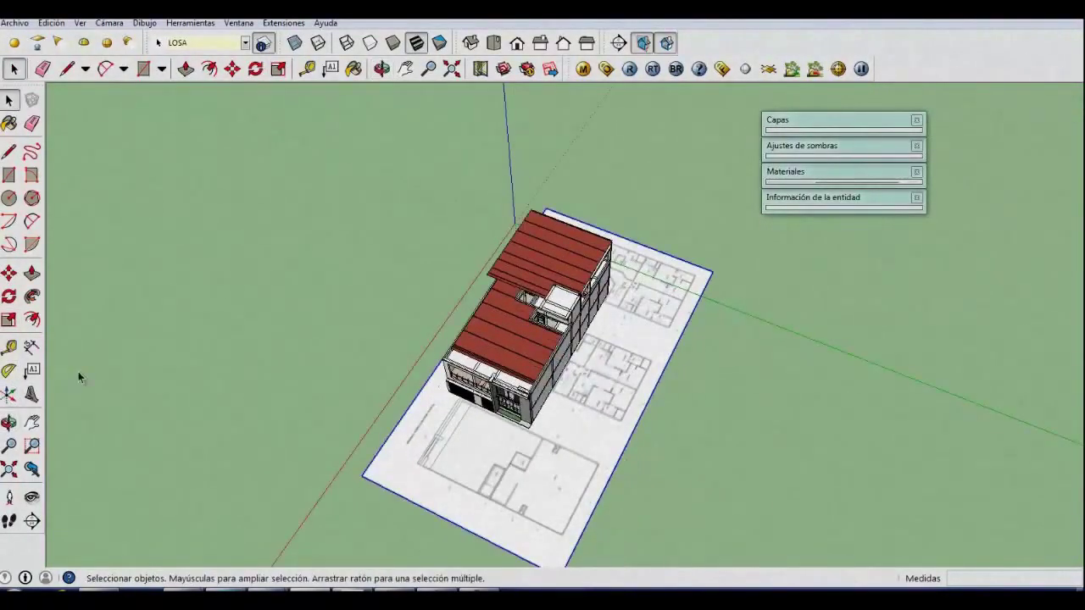
click(8, 272)
click(523, 535)
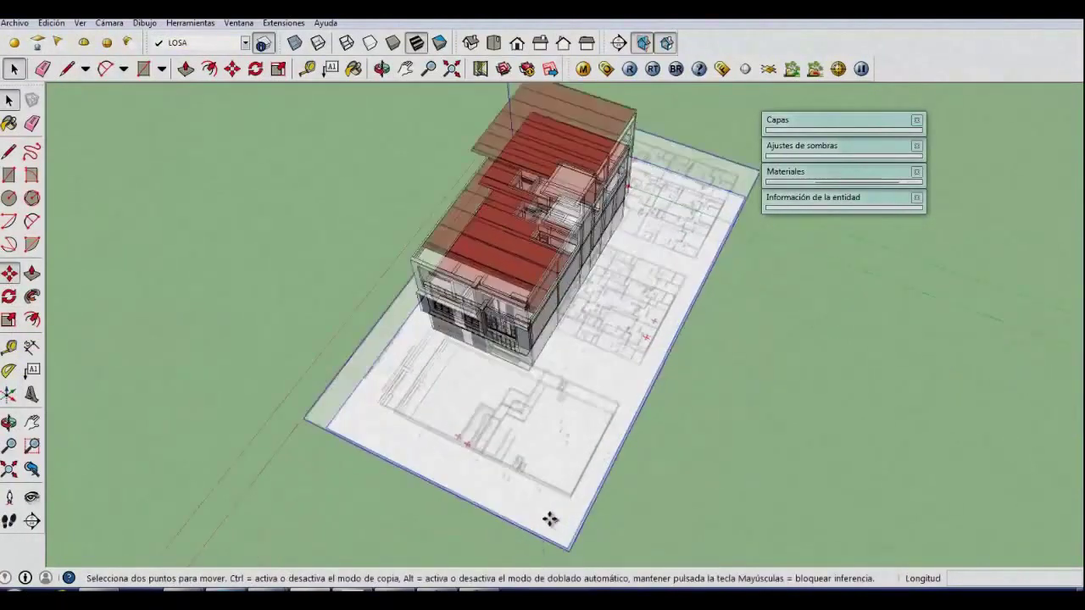
click(510, 491)
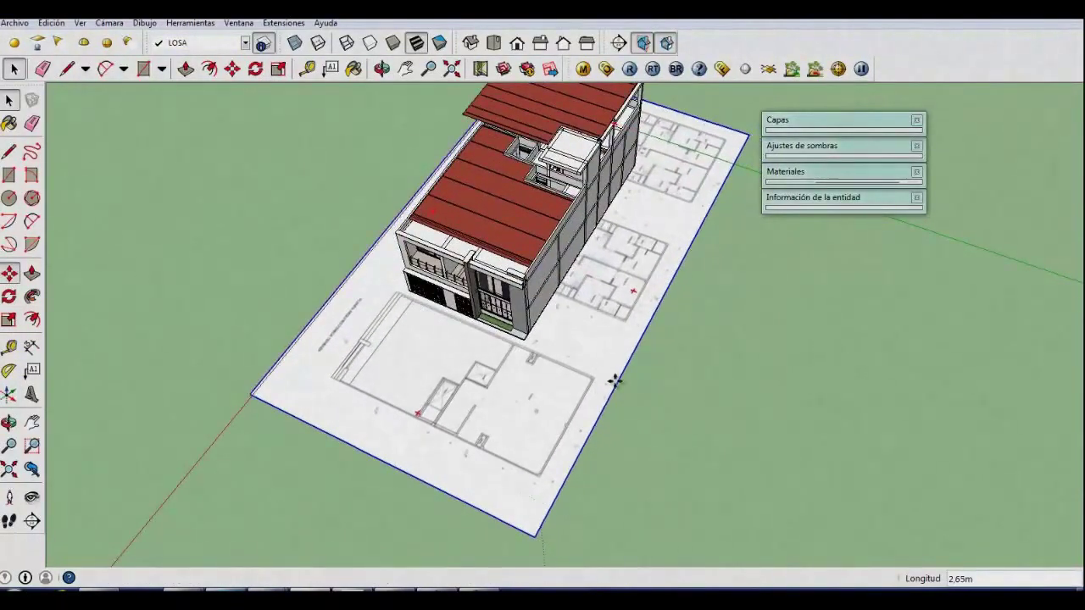
mouse_move(615, 382)
middle_down()
mouse_move(589, 333)
mouse_move(526, 346)
mouse_move(457, 475)
mouse_move(492, 419)
middle_up()
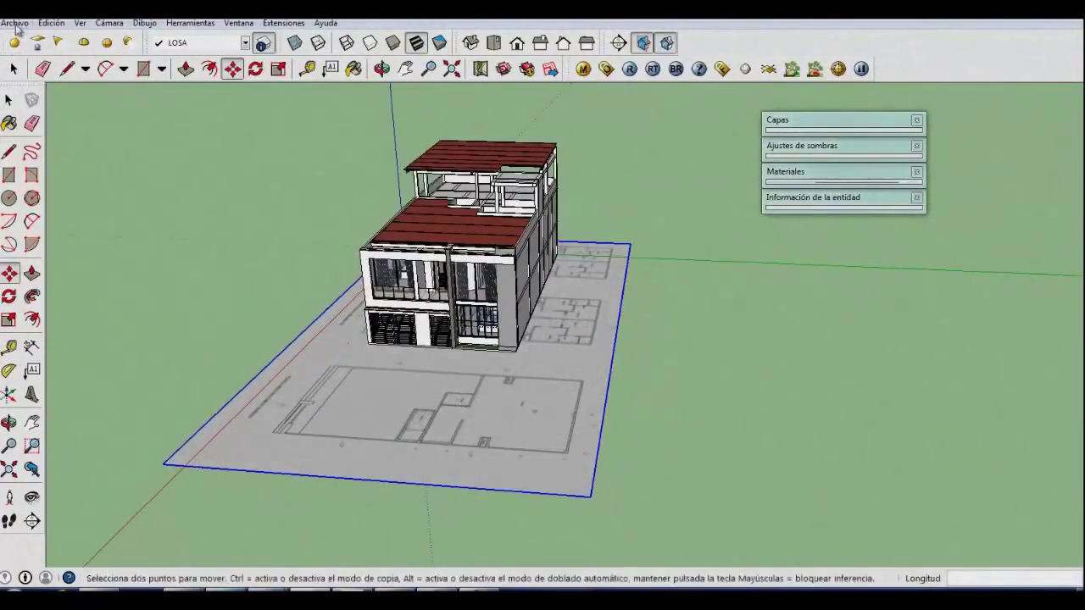
click(14, 23)
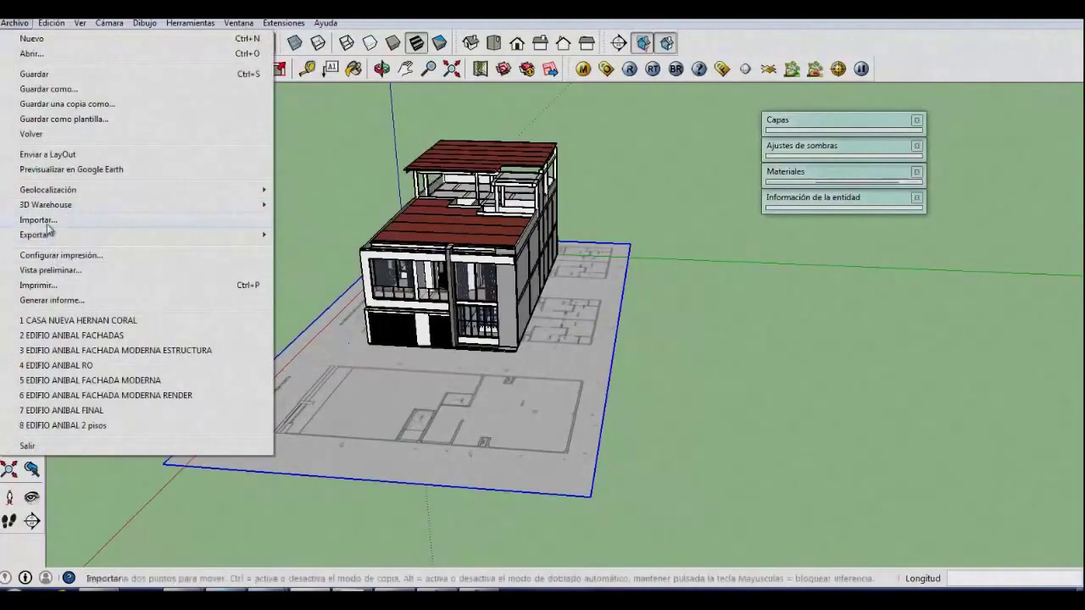
Step: Import the 'dos' image and place it with two corner clicks
click(46, 221)
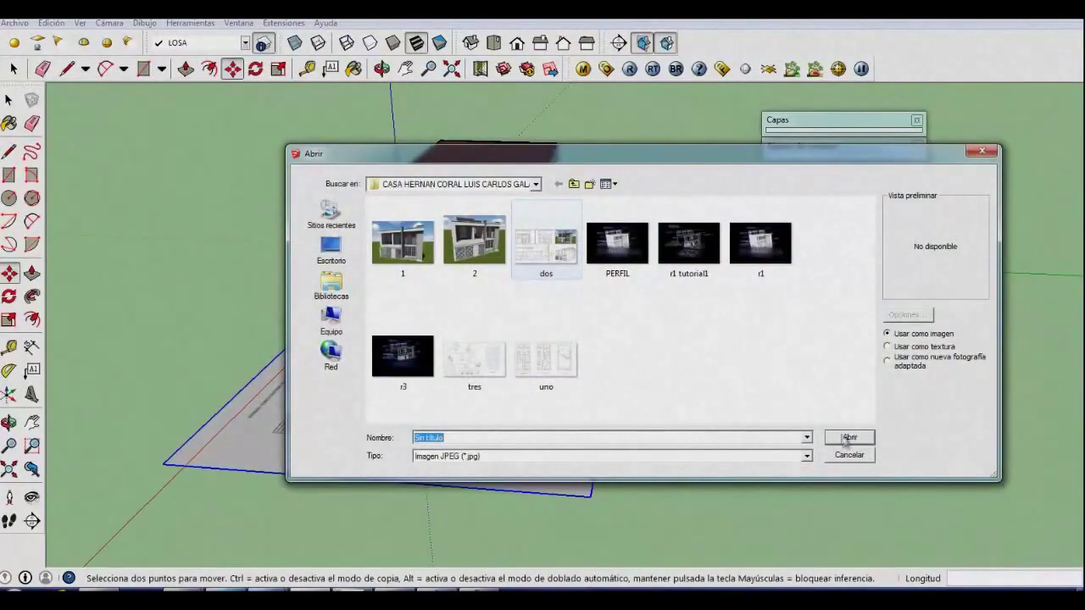
double_click(546, 246)
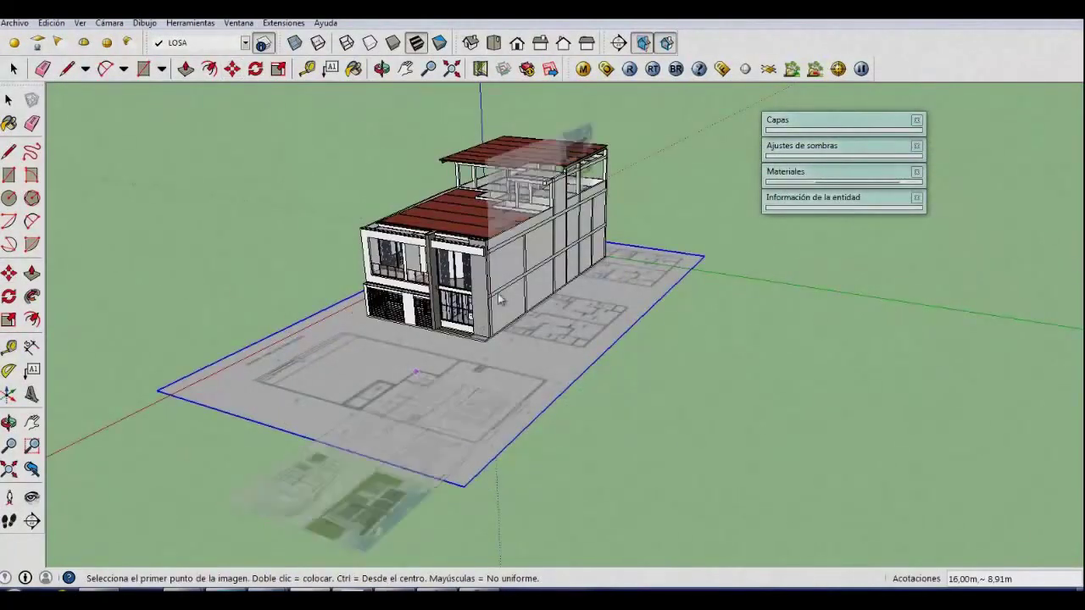
click(499, 298)
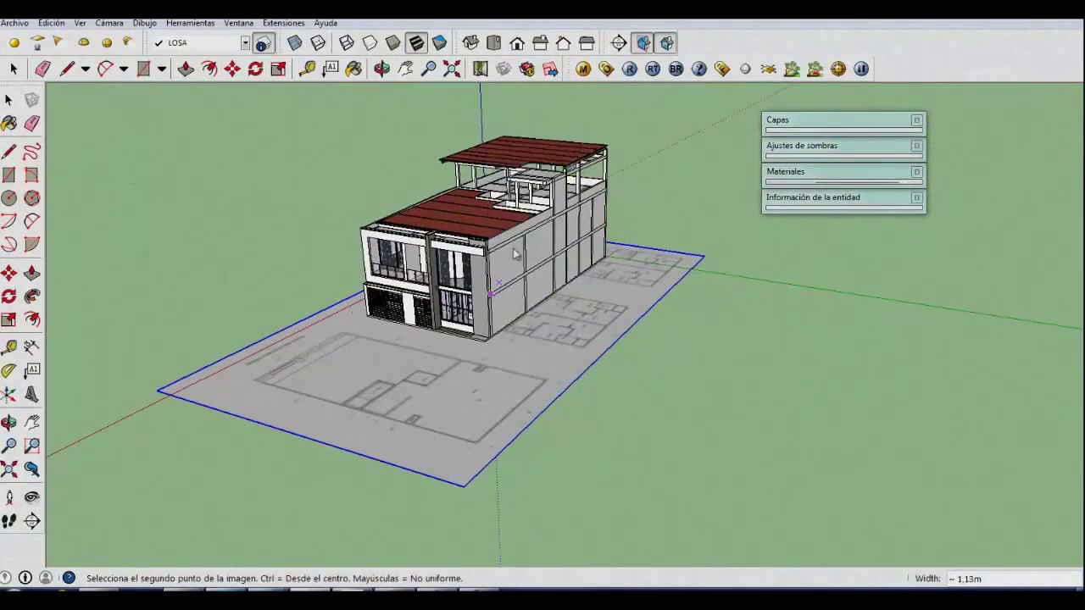
middle_drag(499, 298, 509, 293)
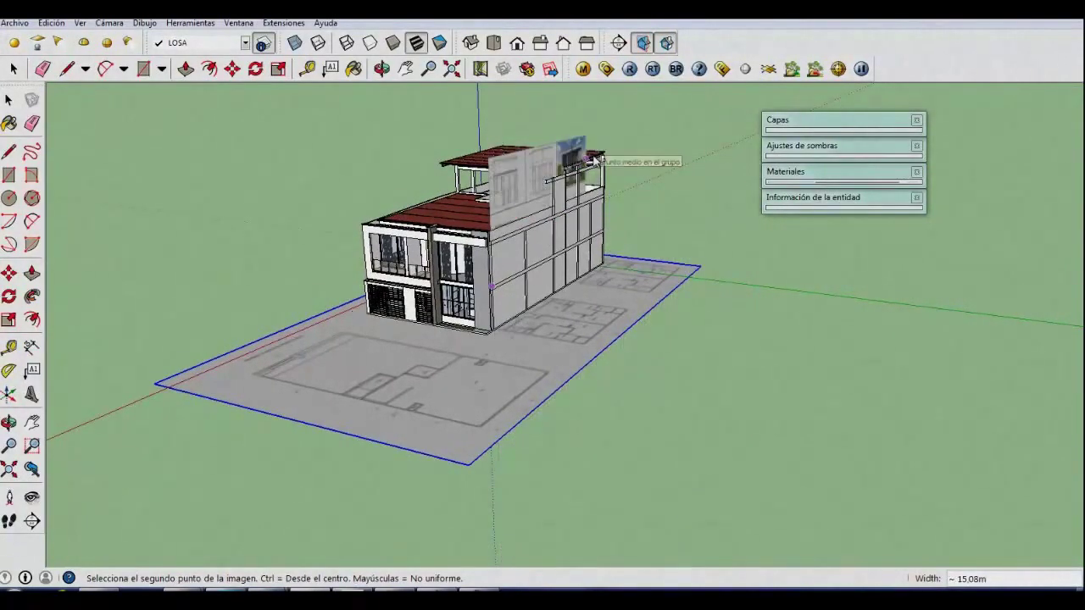
click(595, 160)
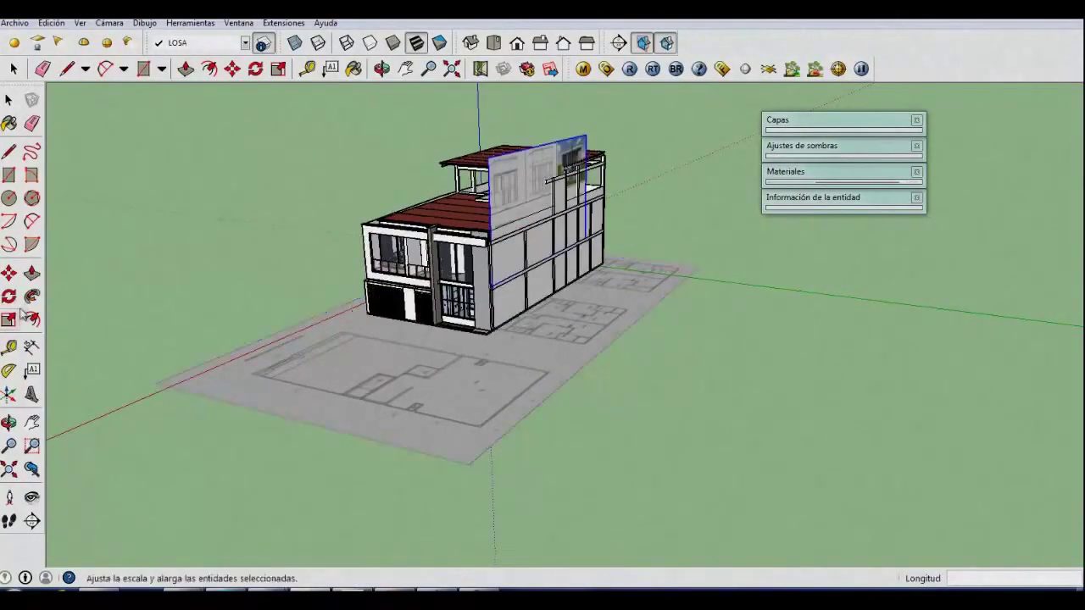
Step: Move the dos sheet beside the floor plan and scale it up uniformly from its corner
click(9, 272)
click(314, 317)
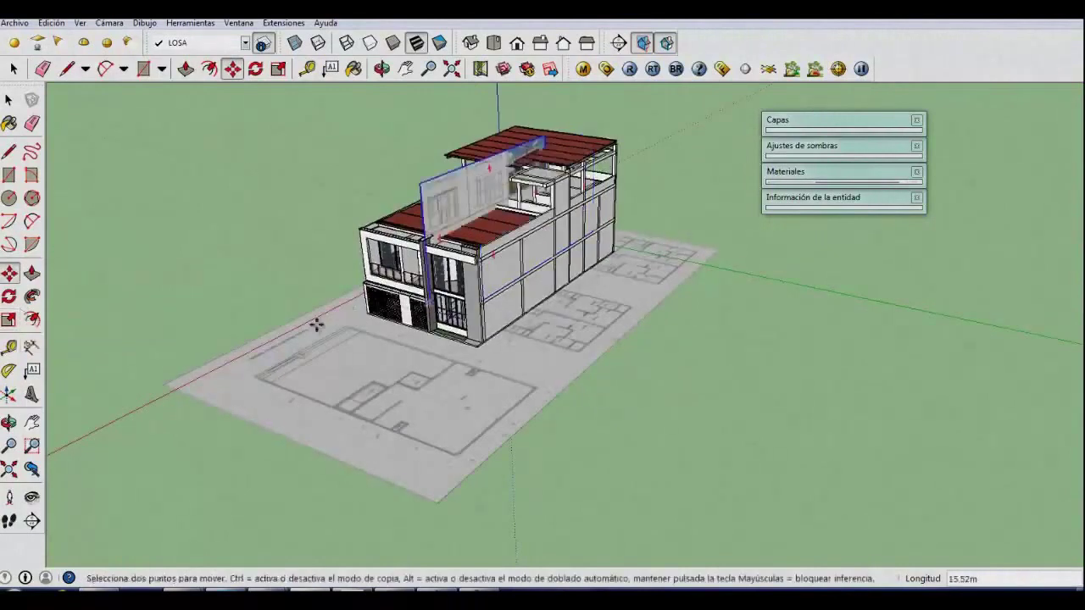
click(169, 379)
middle_drag(288, 354, 16, 376)
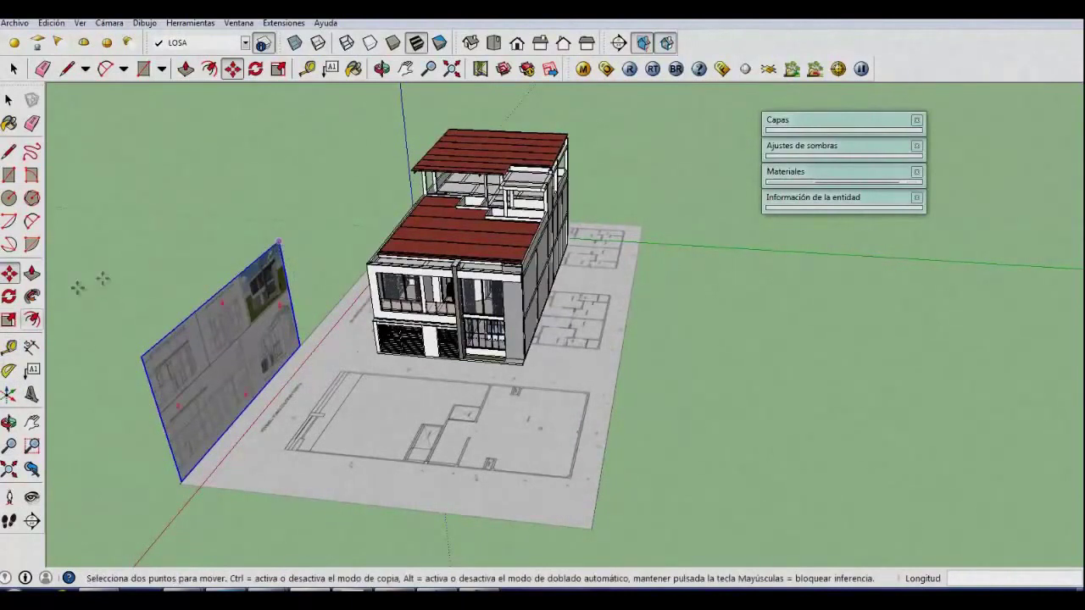
click(8, 319)
drag(279, 243, 386, 139)
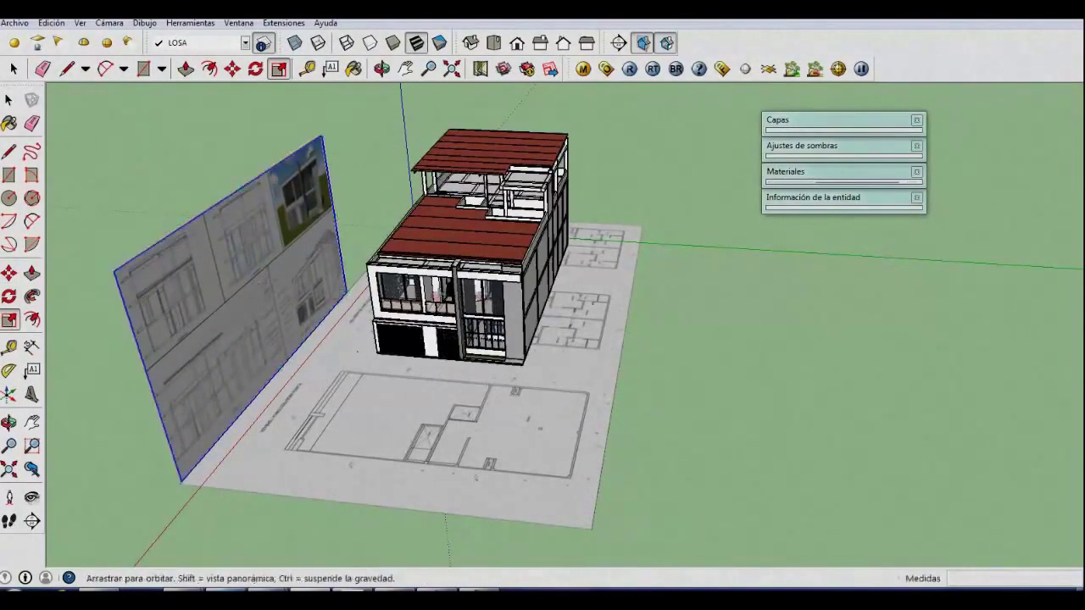
mouse_move(390, 150)
middle_down()
mouse_move(792, 296)
mouse_move(590, 333)
mouse_move(566, 263)
middle_up()
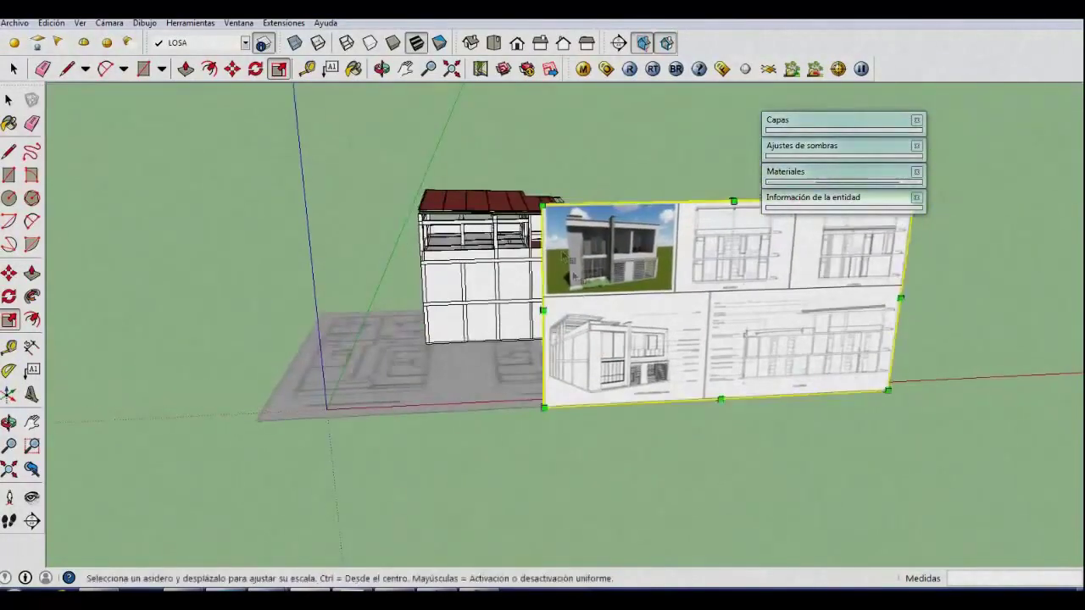
Step: Scale the upright dos sheet from its top-left corner to about 1.27
drag(542, 204, 315, 162)
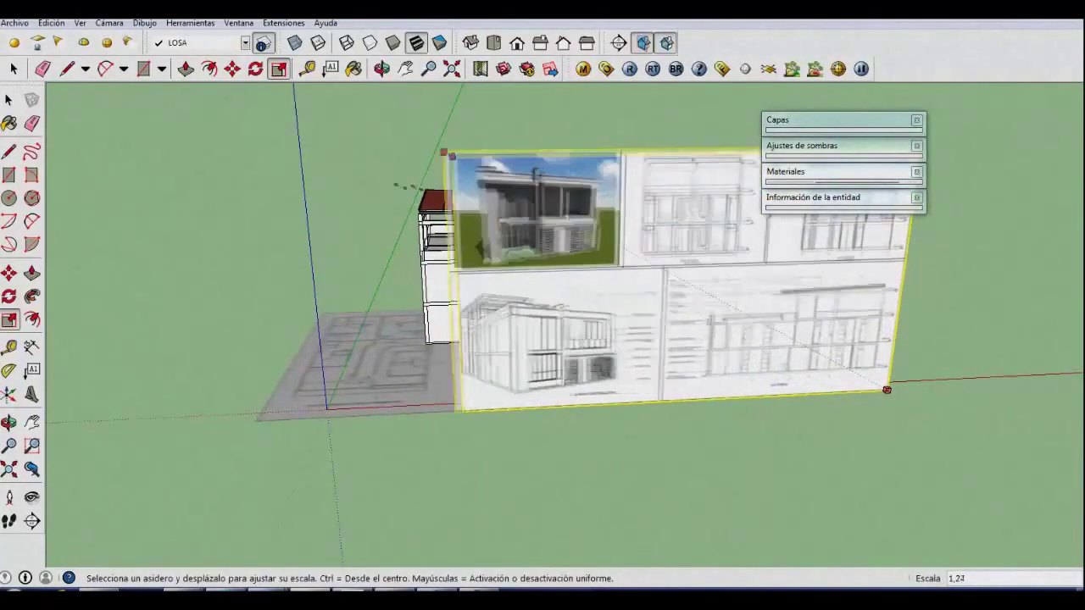
mouse_move(600, 407)
middle_down()
mouse_move(540, 353)
mouse_move(500, 441)
middle_up()
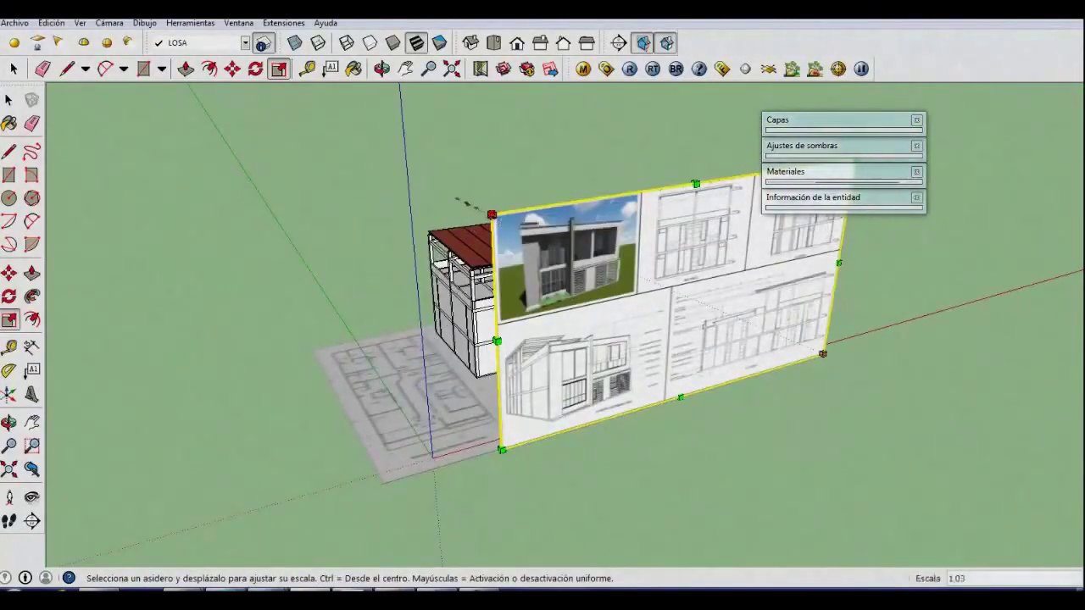
drag(465, 204, 363, 180)
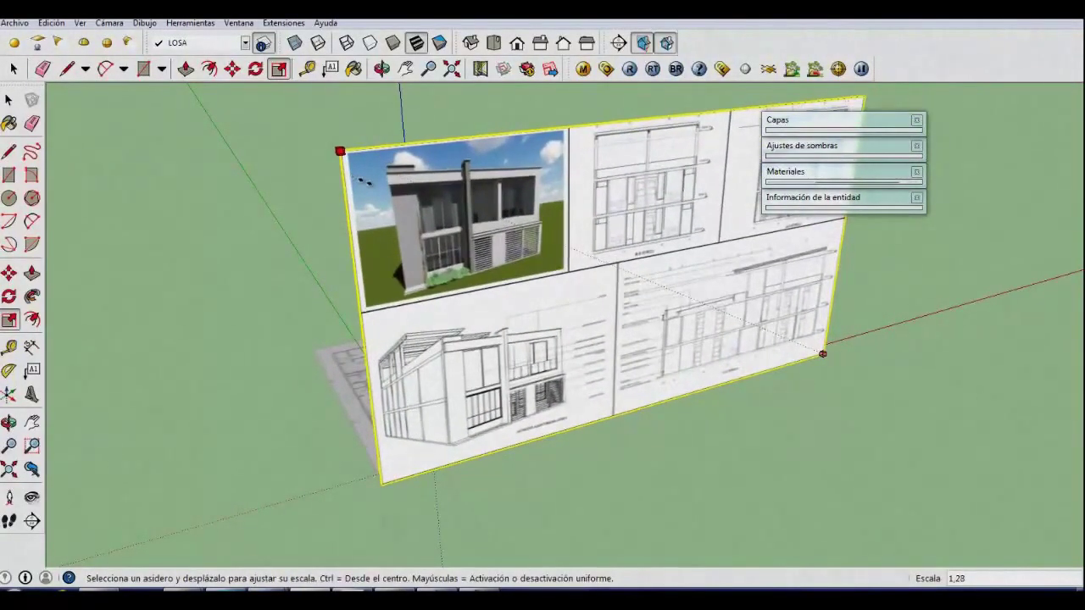
drag(367, 183, 371, 186)
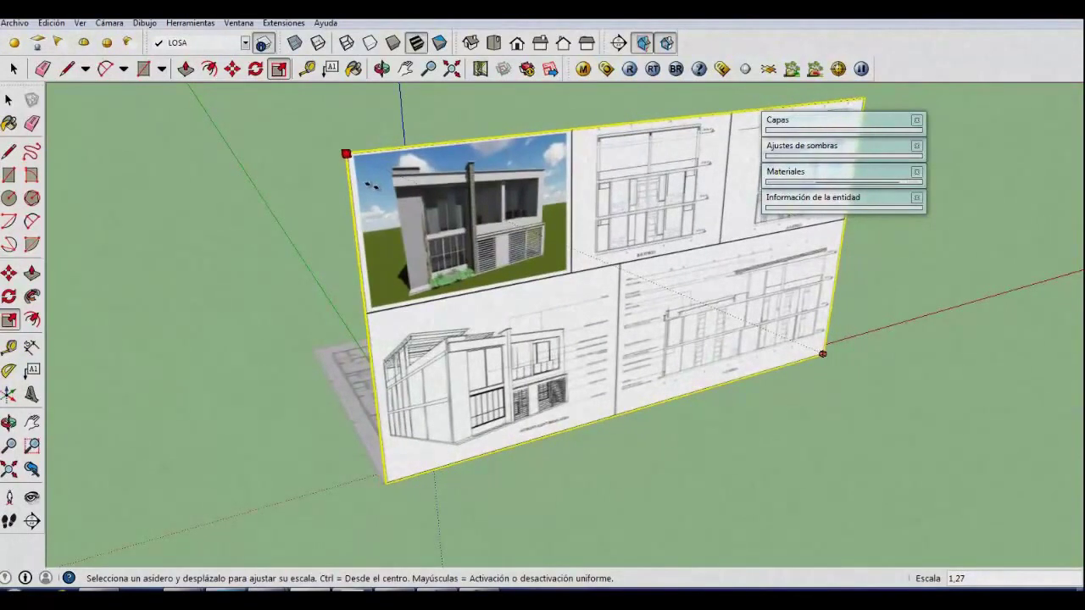
mouse_move(371, 186)
middle_down()
mouse_move(476, 486)
mouse_move(322, 441)
middle_up()
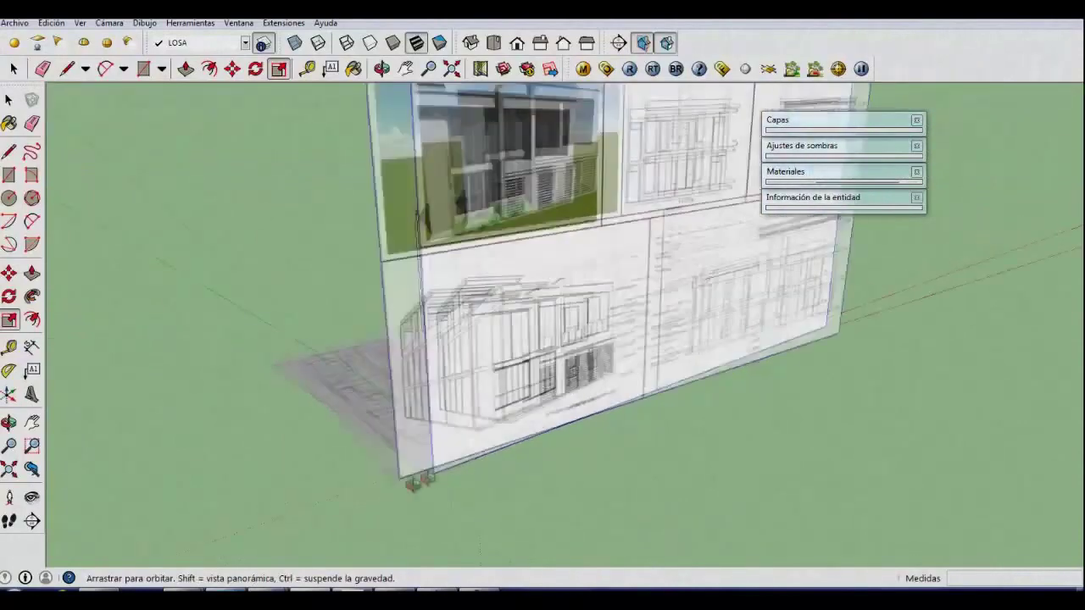
click(15, 22)
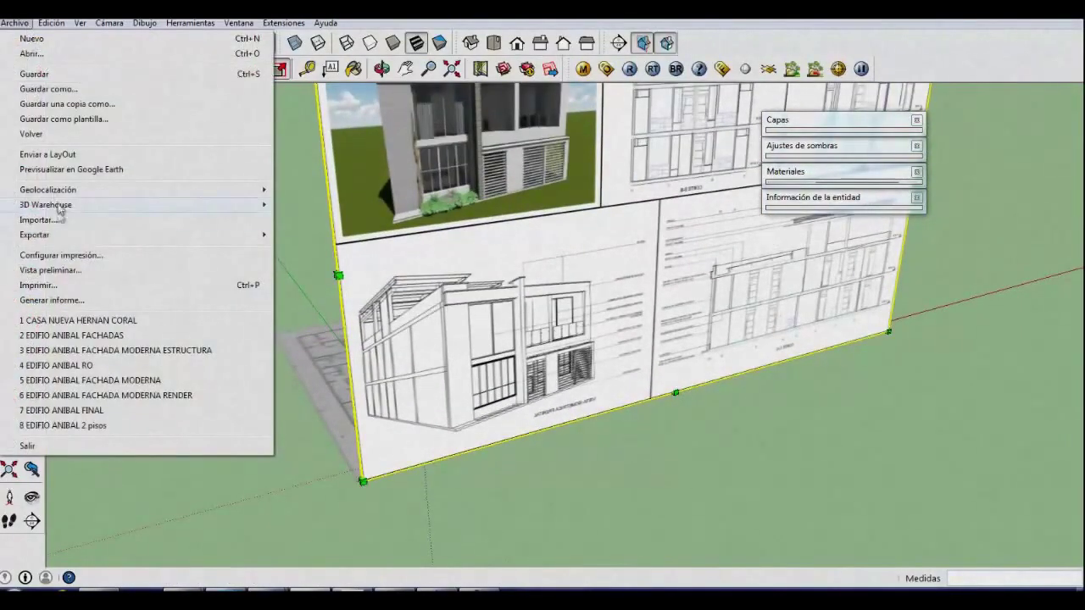
mouse_move(33, 235)
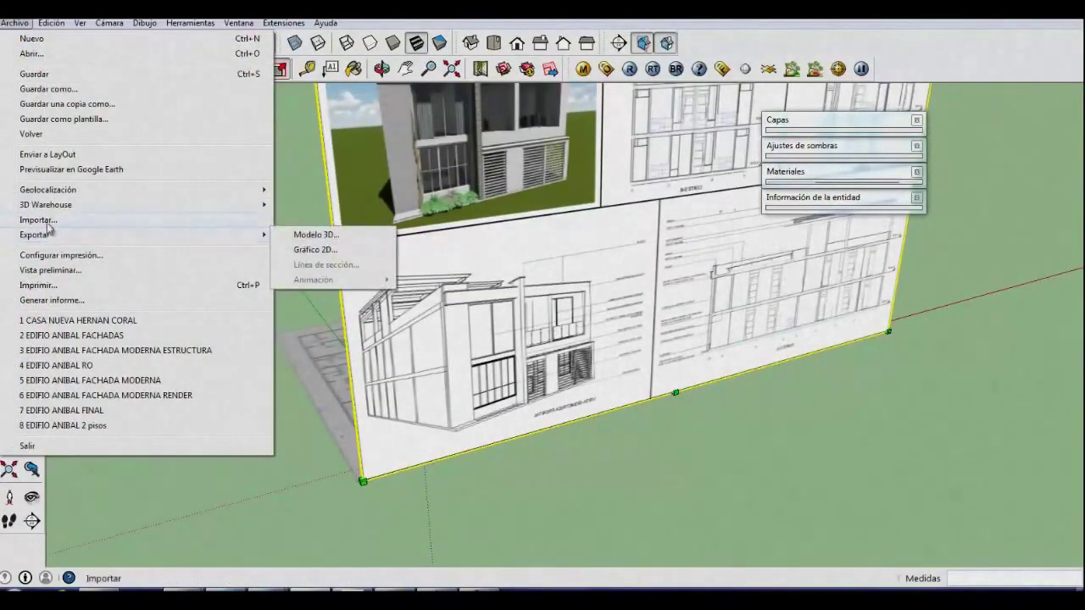
Step: Import the 'tres' image and place it with two corner clicks
click(38, 220)
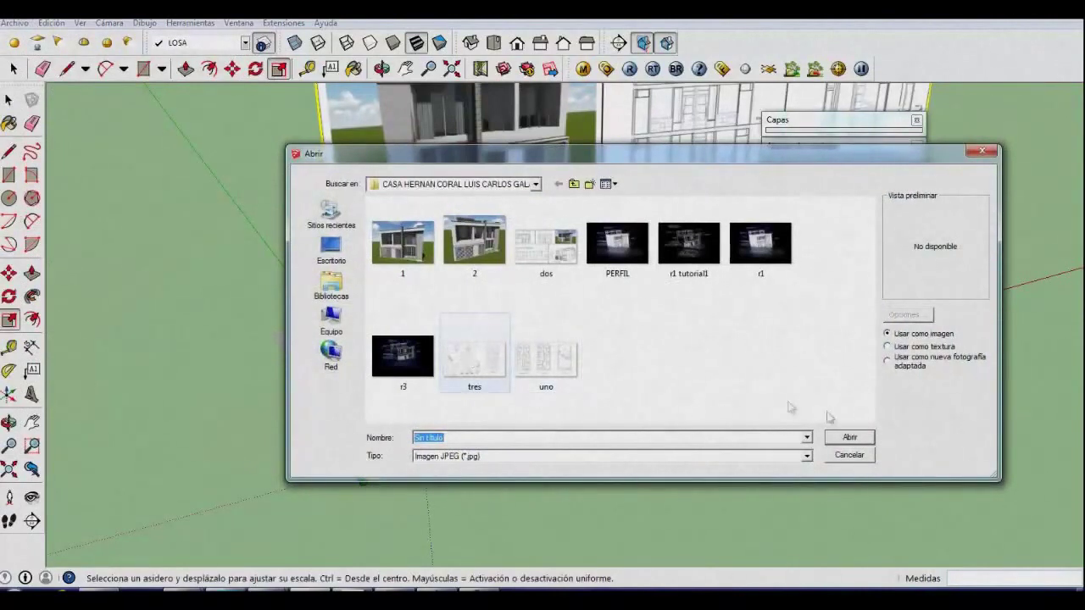
double_click(474, 356)
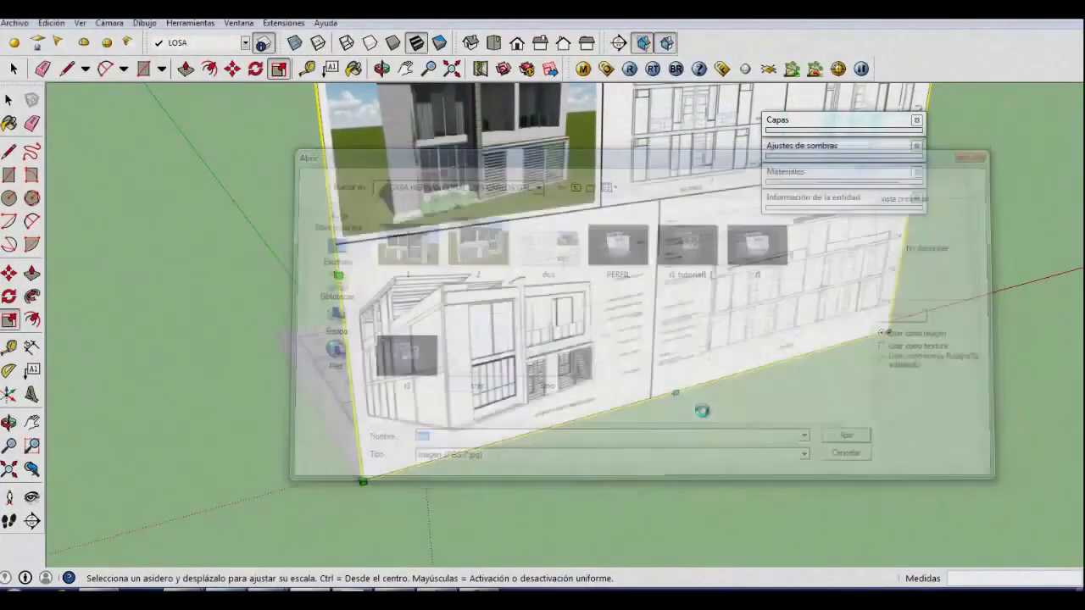
click(526, 328)
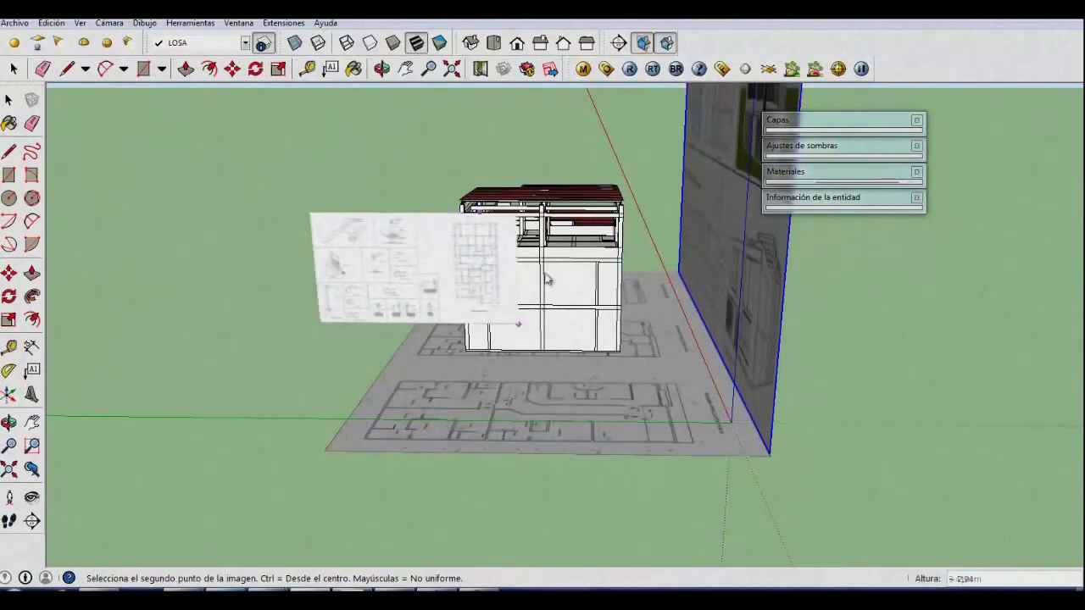
click(621, 273)
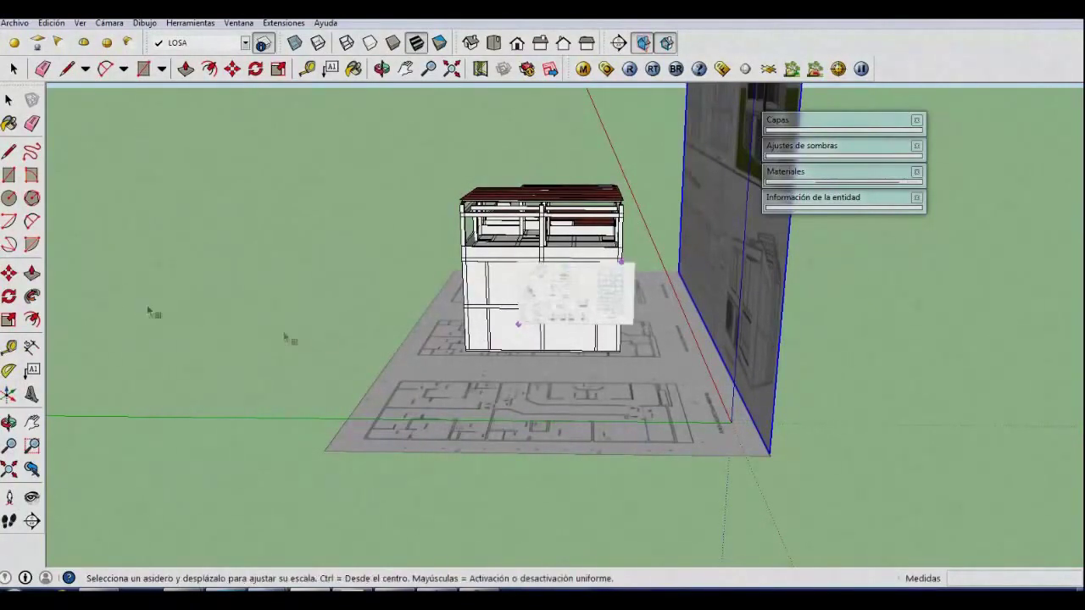
click(8, 272)
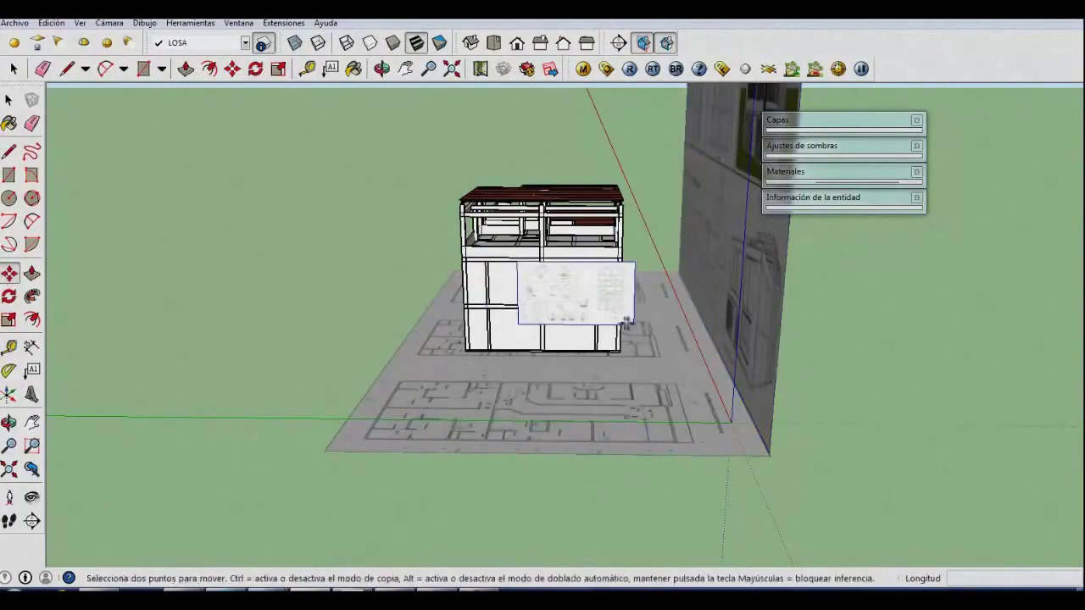
scroll(738, 431, up, 5)
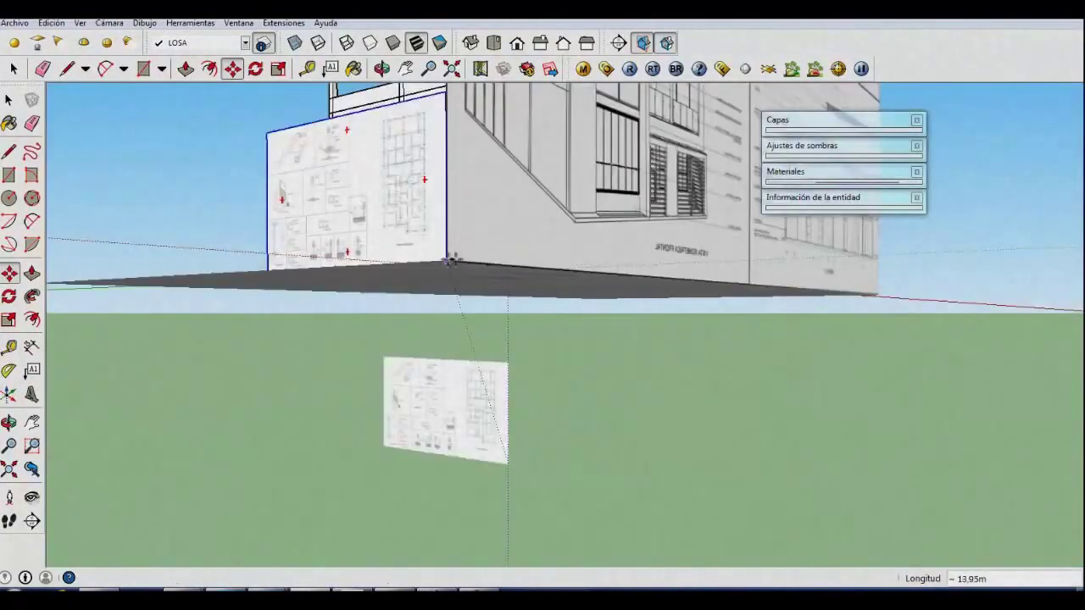
mouse_move(441, 308)
middle_down()
mouse_move(250, 223)
mouse_move(305, 279)
middle_up()
Step: Select the tres construction-details sheet and scale it up from its corner
click(8, 100)
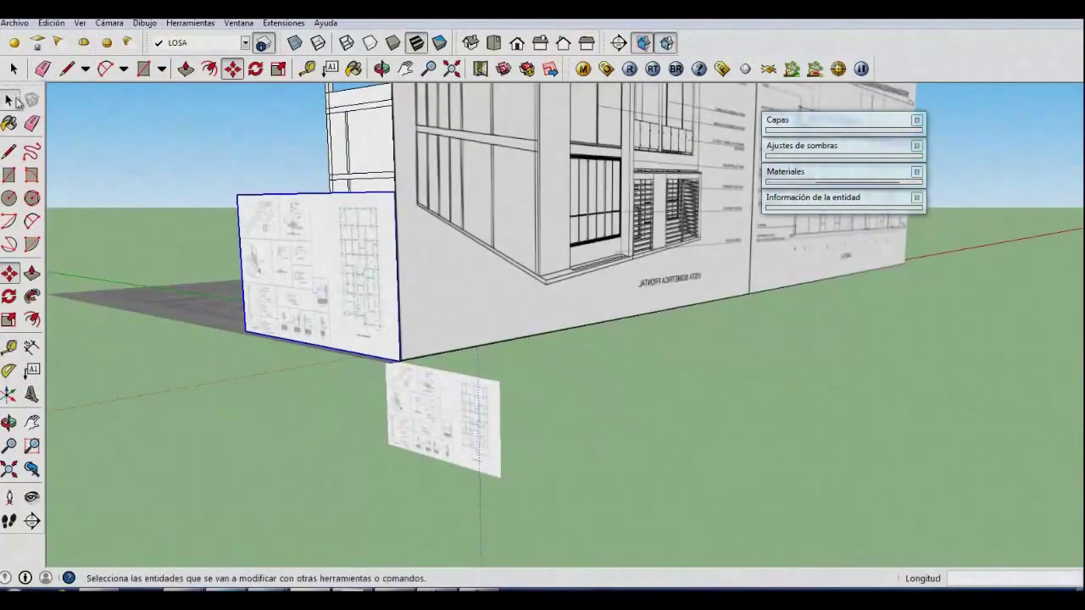
mouse_move(491, 380)
middle_down()
mouse_move(484, 358)
mouse_move(708, 409)
mouse_move(715, 399)
middle_up()
click(715, 399)
key(s)
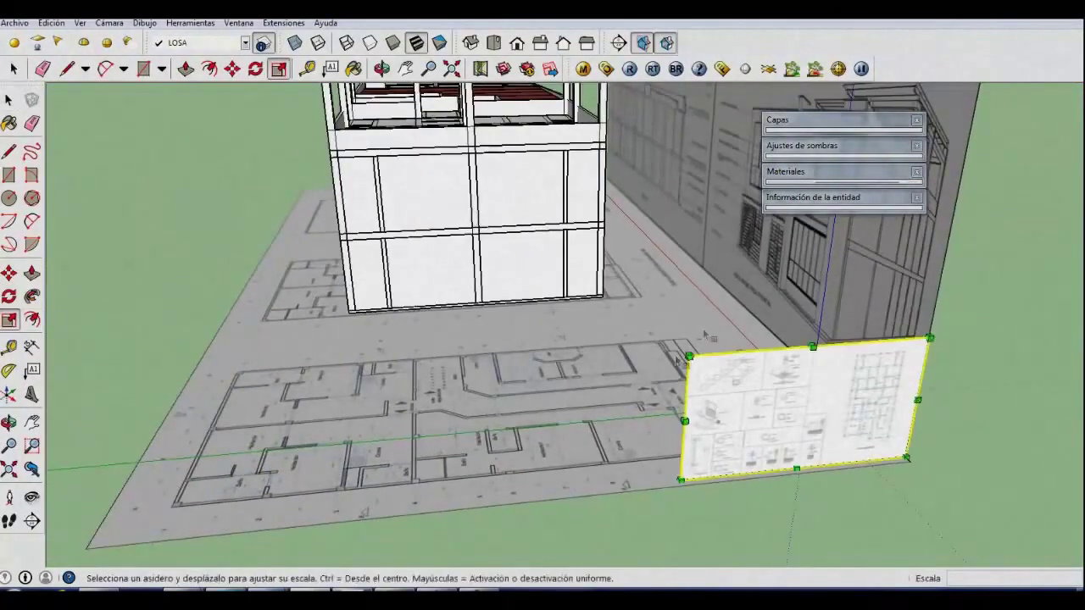
mouse_move(688, 356)
mouse_down()
mouse_move(234, 145)
mouse_move(322, 213)
mouse_up()
middle_drag(438, 334, 557, 387)
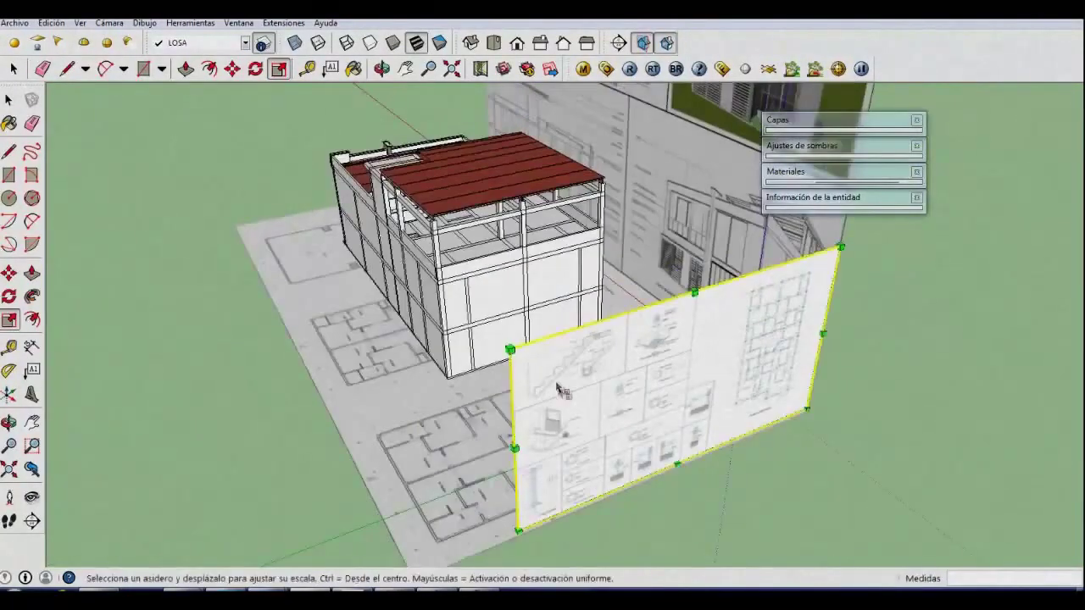
mouse_move(510, 349)
mouse_down()
mouse_move(460, 344)
mouse_move(309, 274)
mouse_move(371, 322)
mouse_move(410, 334)
mouse_up()
mouse_move(342, 350)
middle_down()
mouse_move(355, 152)
mouse_move(508, 255)
mouse_move(685, 206)
middle_up()
Step: Move the tres sheet by its lower corner to snap onto the floor-plan sheet's corner
key(space)
key(o)
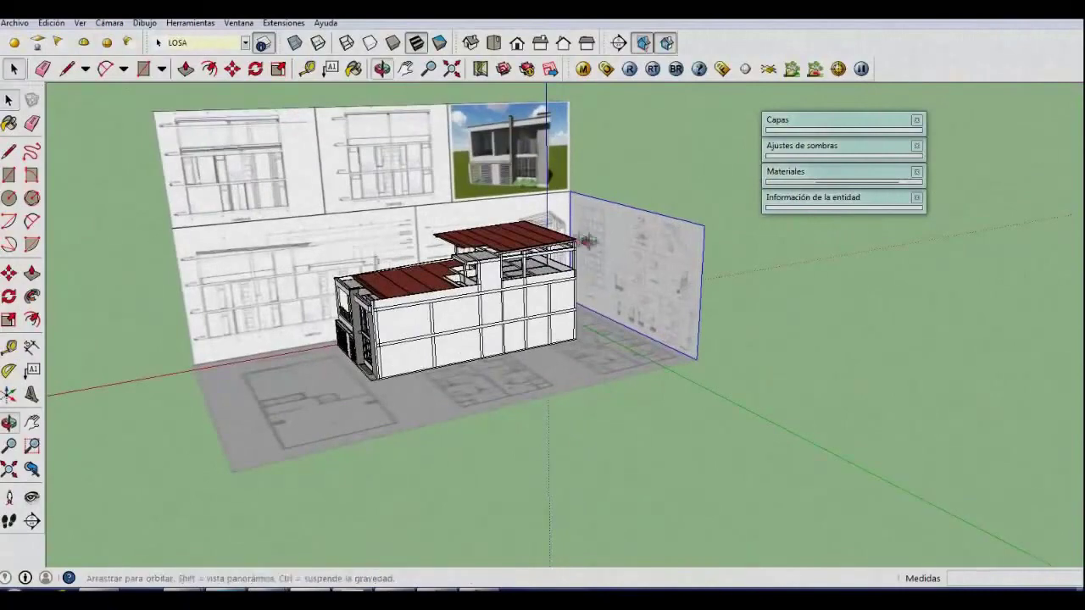
drag(685, 206, 644, 221)
key(space)
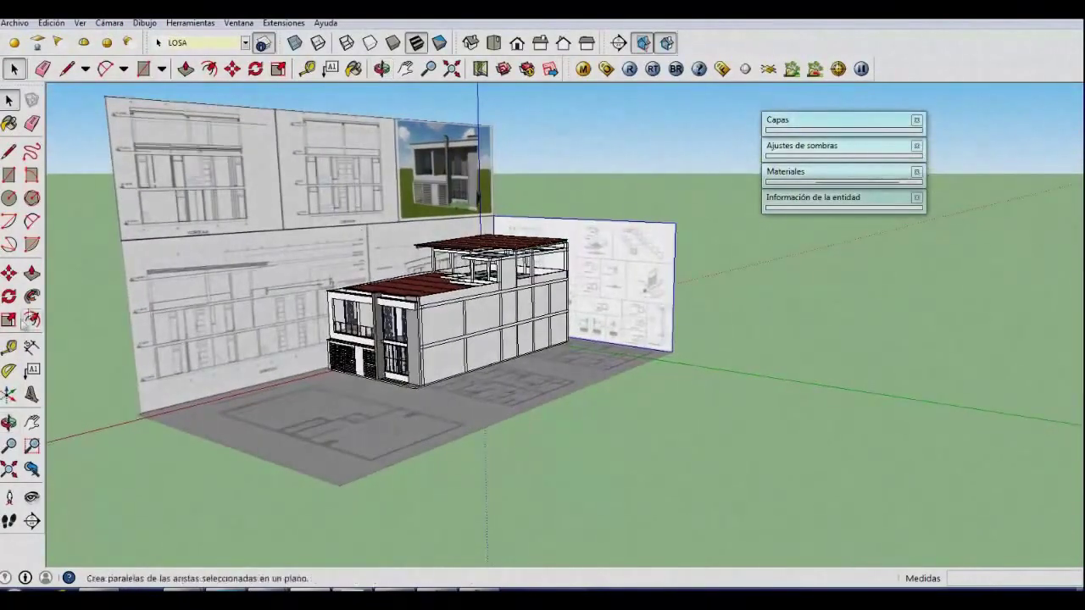
click(10, 276)
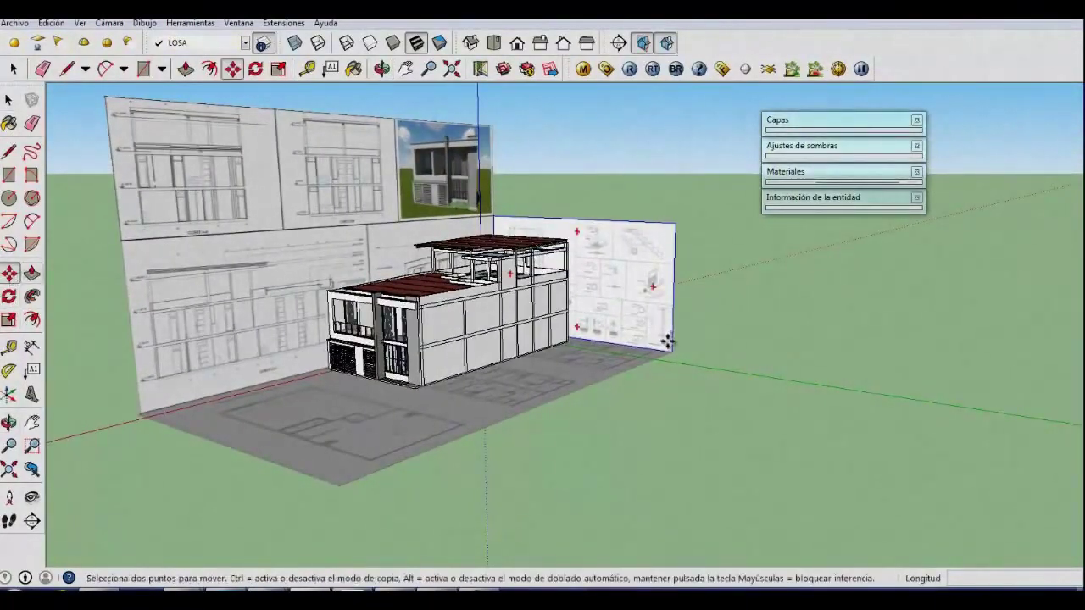
scroll(670, 344, up, 3)
scroll(672, 349, up, 2)
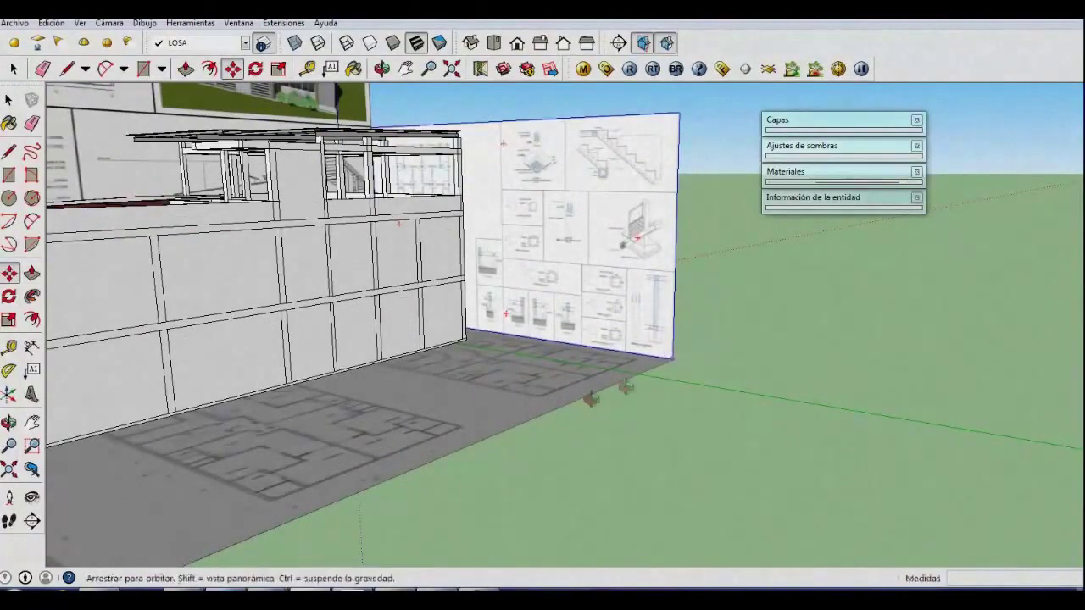
middle_drag(670, 356, 672, 333)
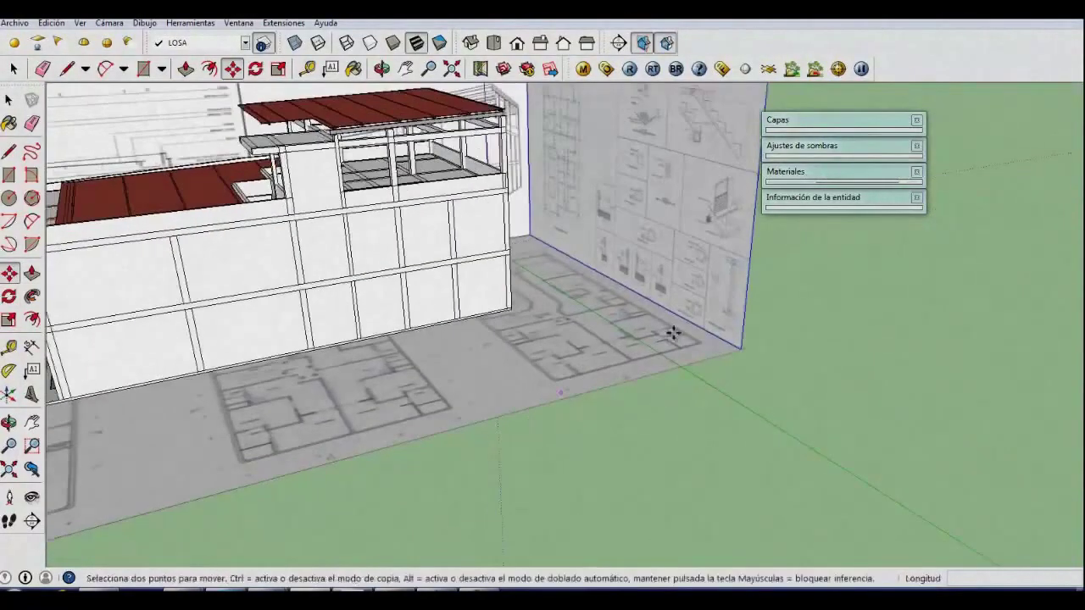
click(736, 347)
scroll(695, 362, down, 3)
middle_drag(692, 356, 721, 208)
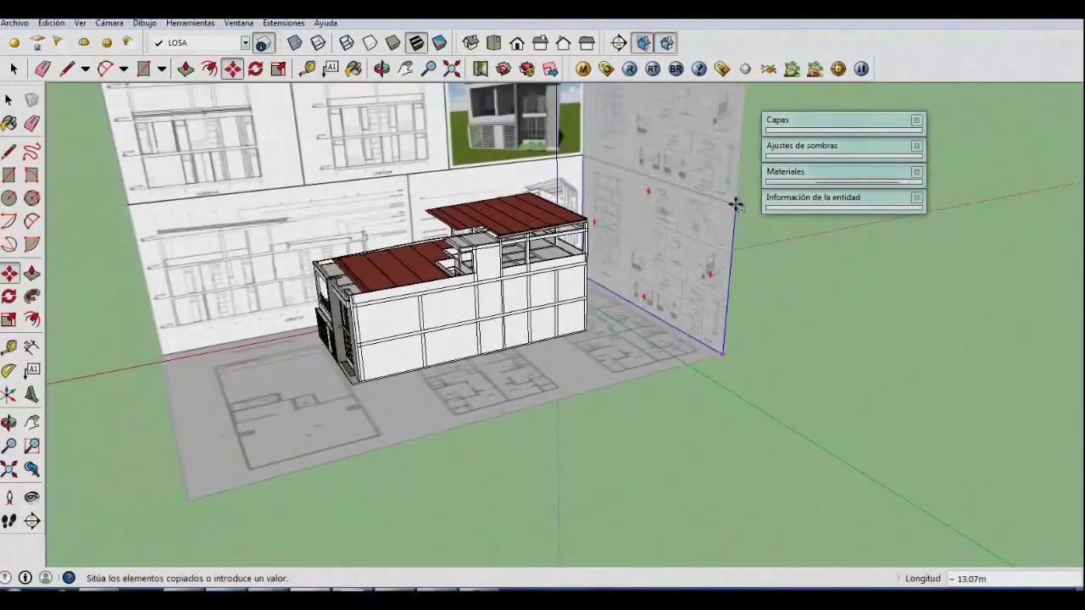
click(614, 242)
middle_drag(614, 242, 641, 235)
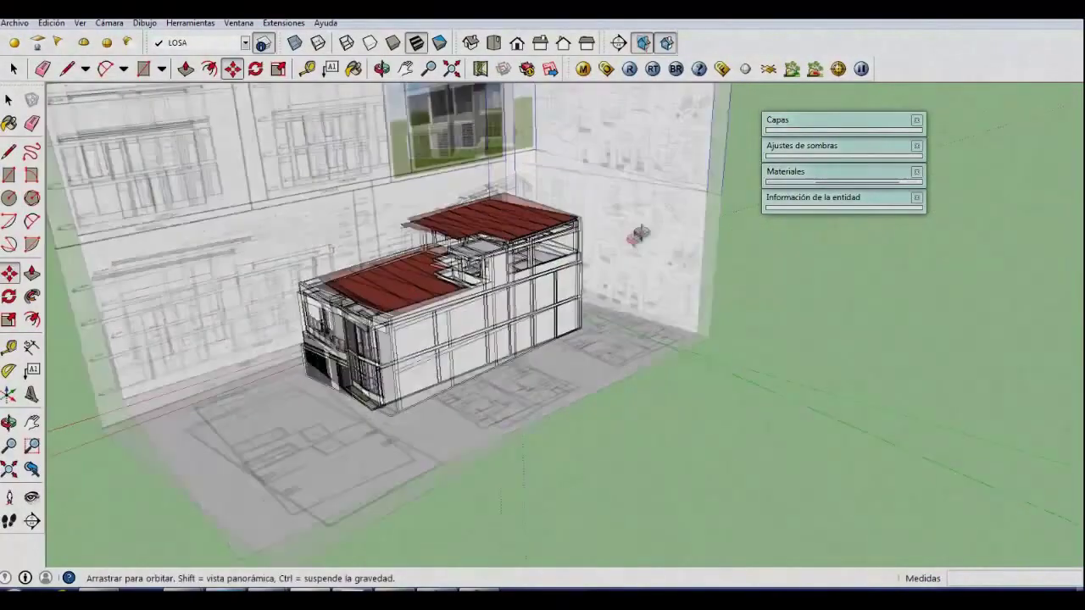
middle_drag(342, 319, 715, 340)
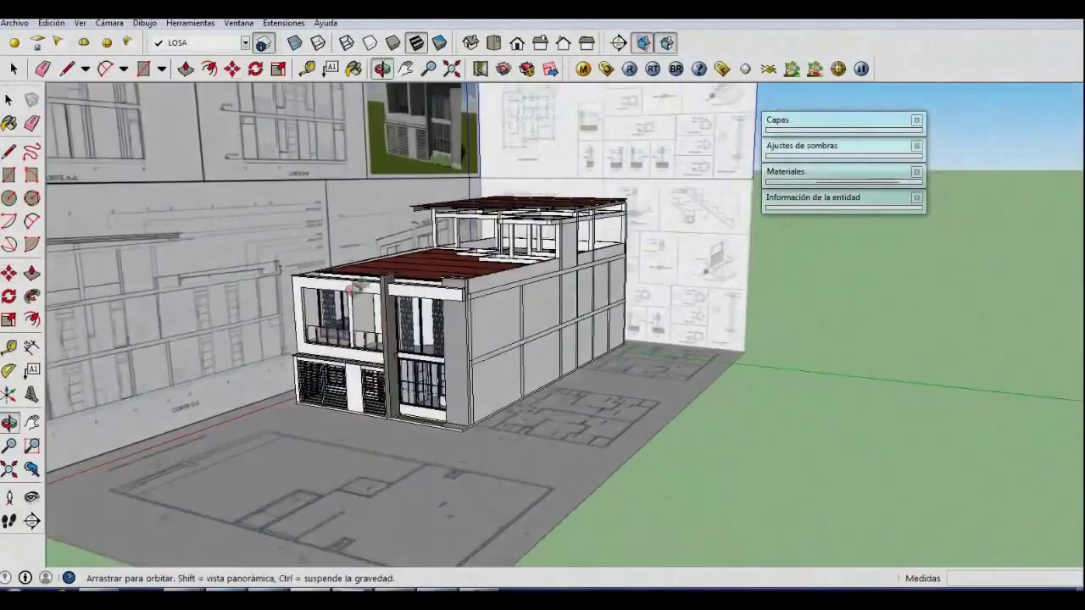
middle_drag(381, 349, 406, 345)
scroll(474, 339, up, 3)
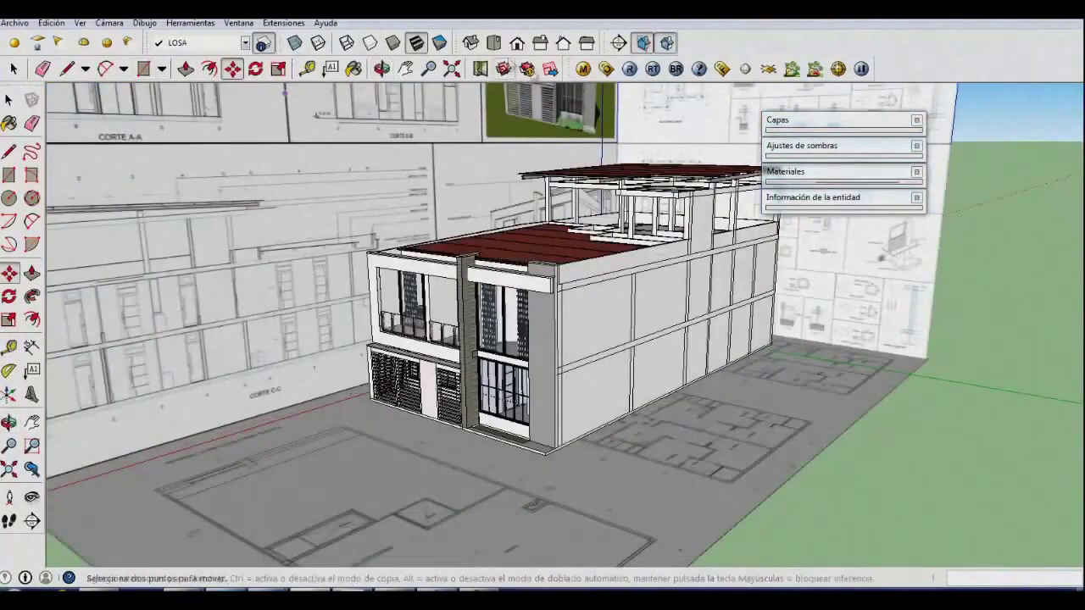
Step: Load 'V-Ray Express Very High render tutorial.visopt' in V-Ray Options and expand the Output rollout
click(583, 69)
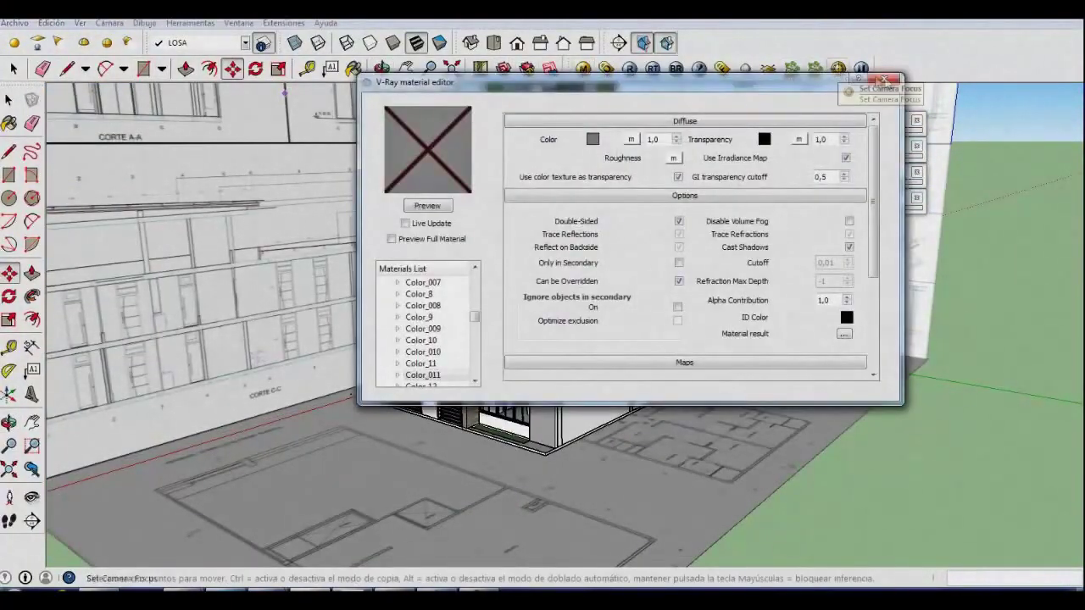
click(902, 72)
click(606, 69)
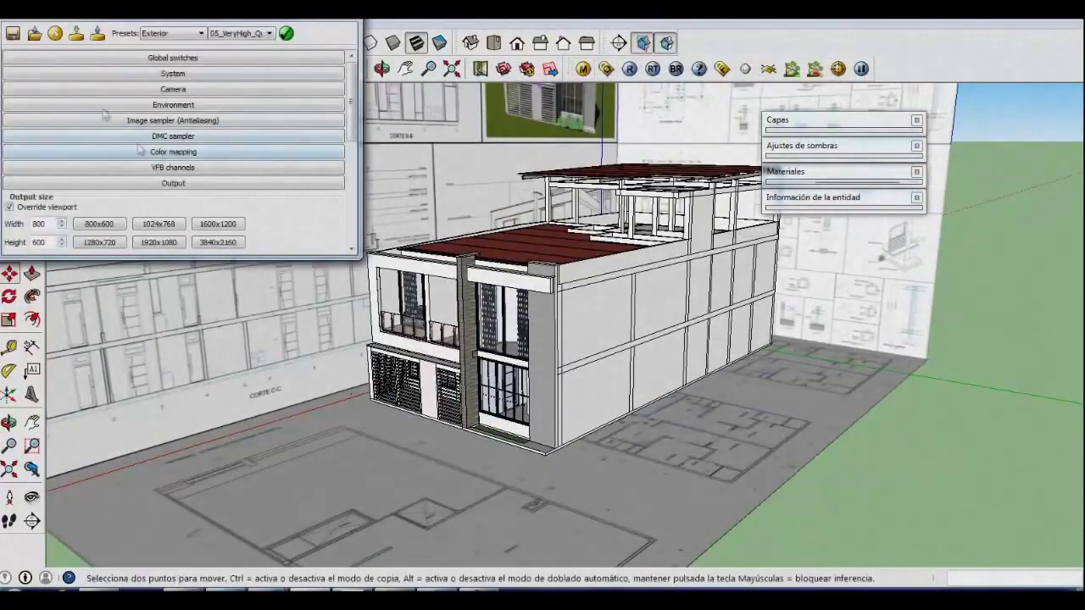
click(34, 38)
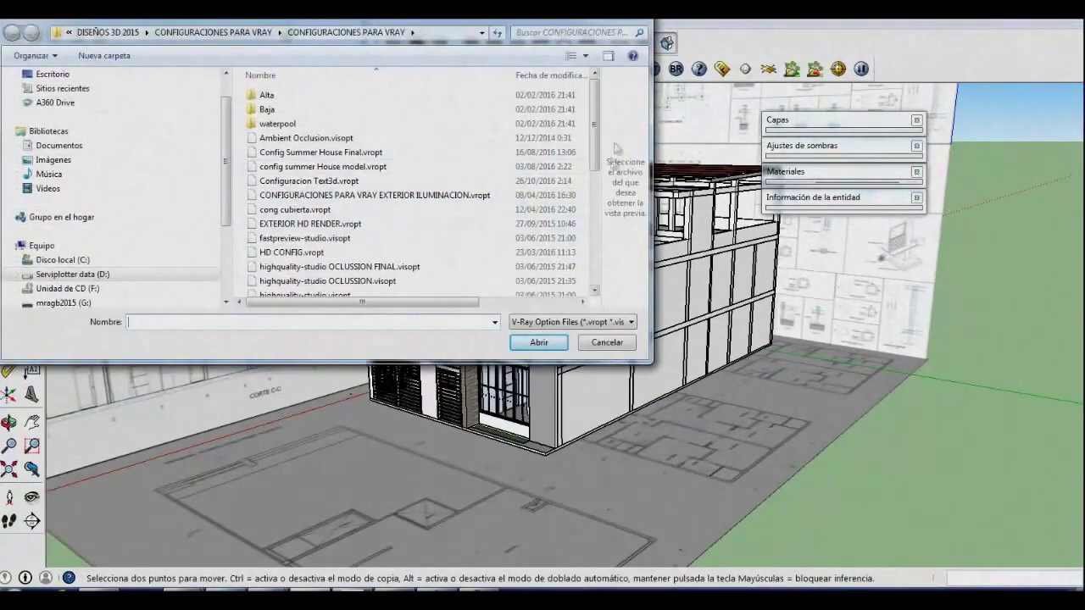
drag(594, 129, 606, 246)
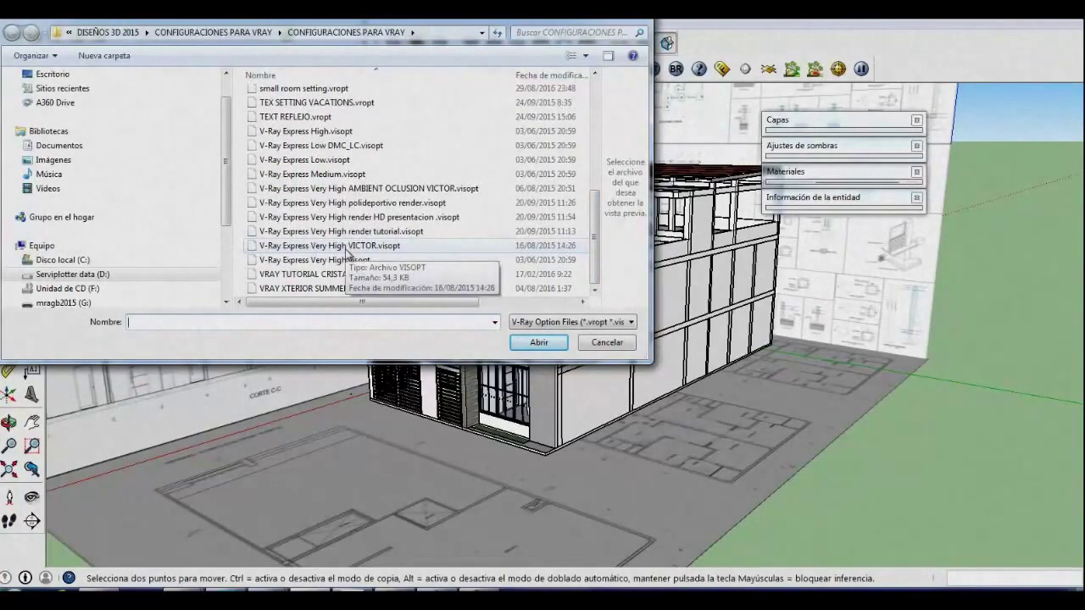
click(362, 232)
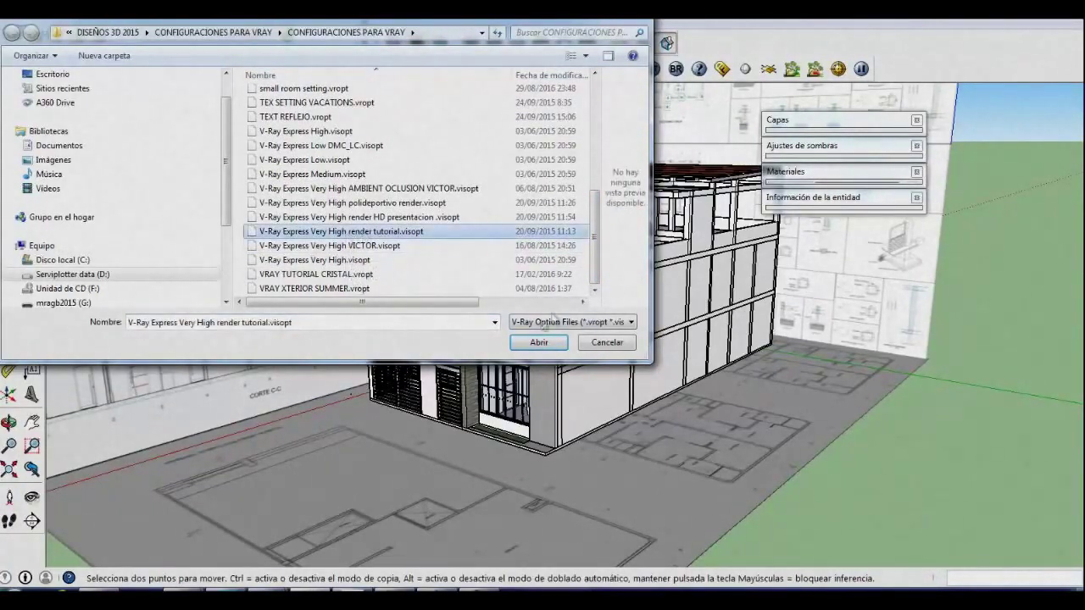
click(538, 342)
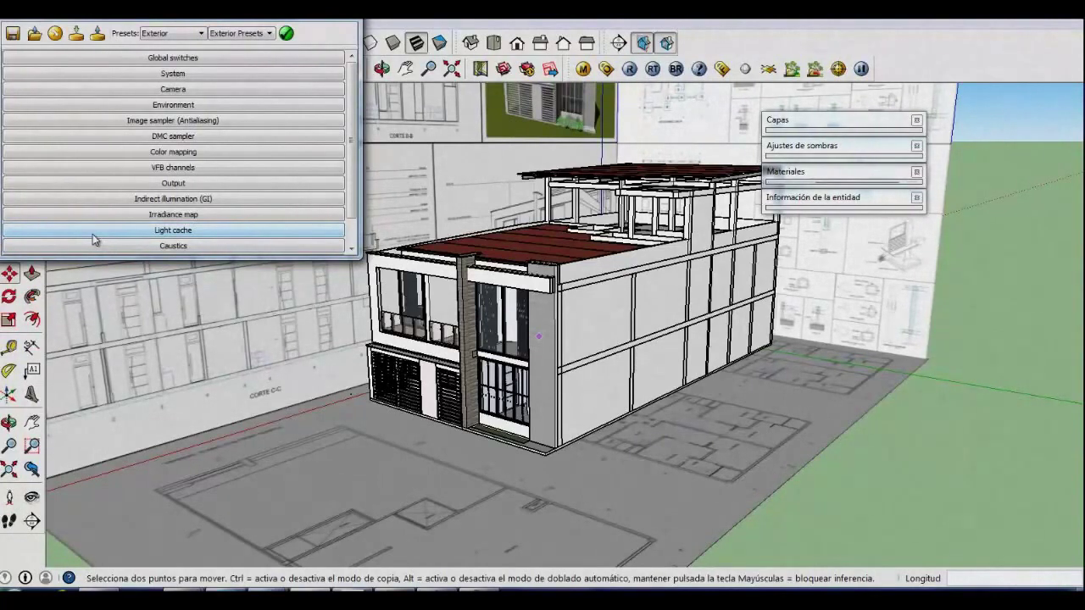
click(153, 183)
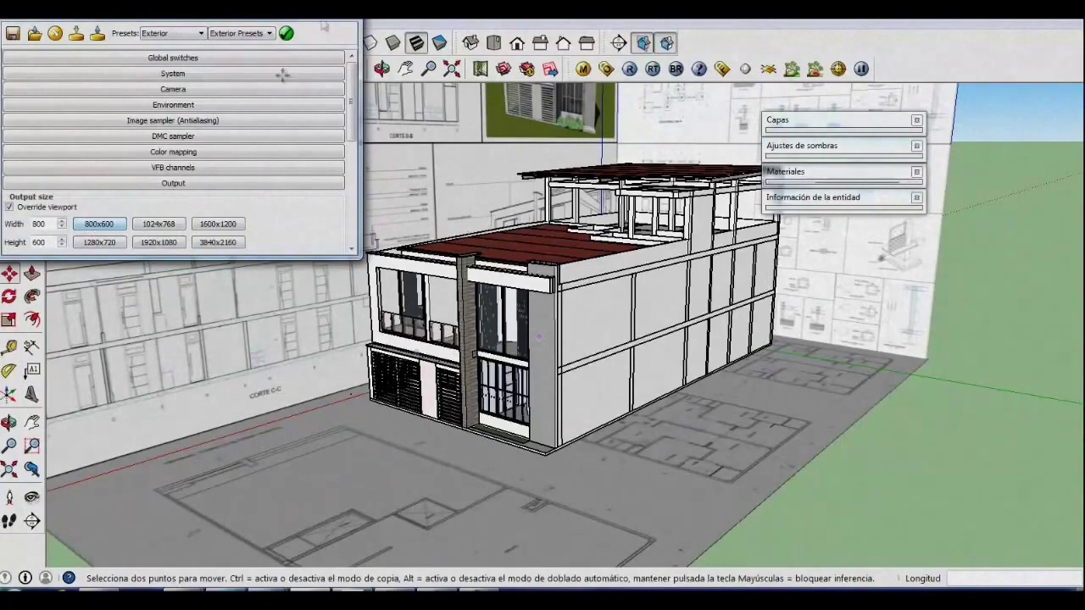
mouse_move(547, 277)
middle_down()
mouse_move(496, 318)
mouse_move(484, 303)
mouse_move(421, 309)
middle_up()
scroll(401, 306, up, 2)
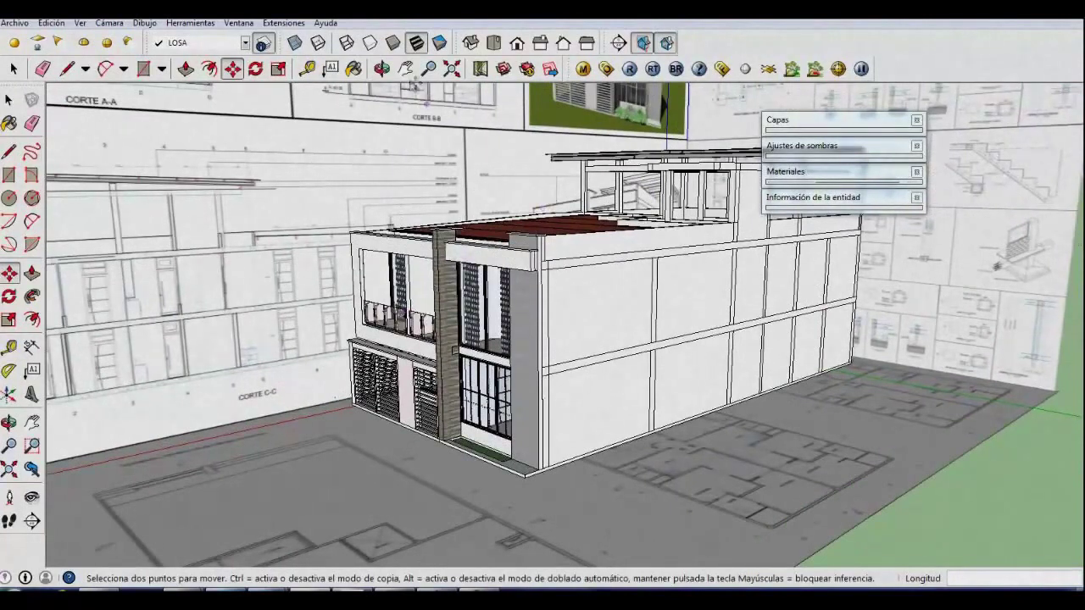
Step: Render the scene with V-Ray, zoom in to inspect it, and close the frame buffer
click(627, 72)
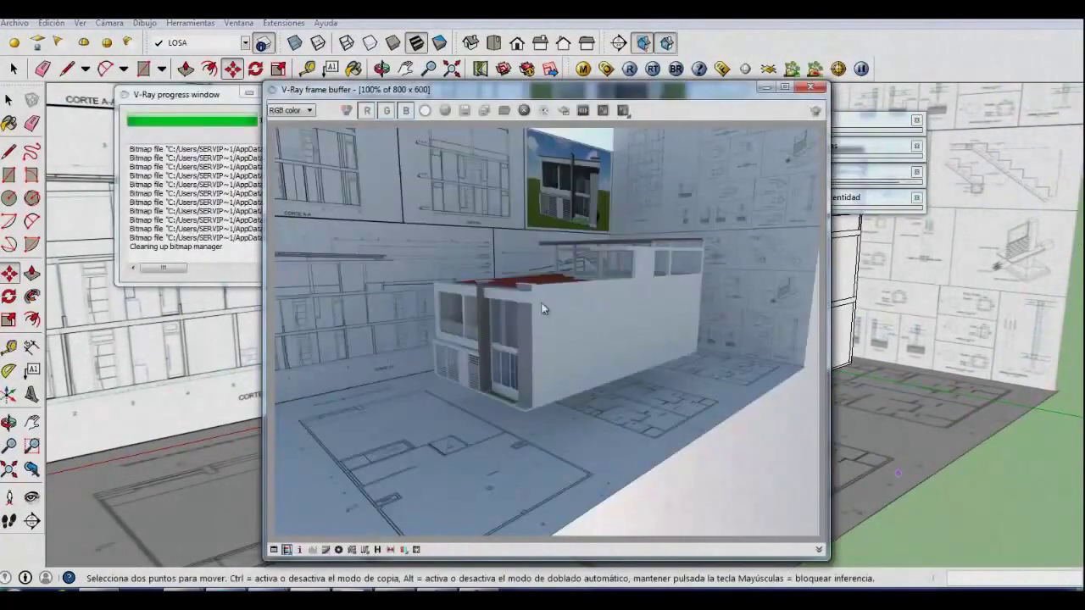
scroll(556, 330, up, 1)
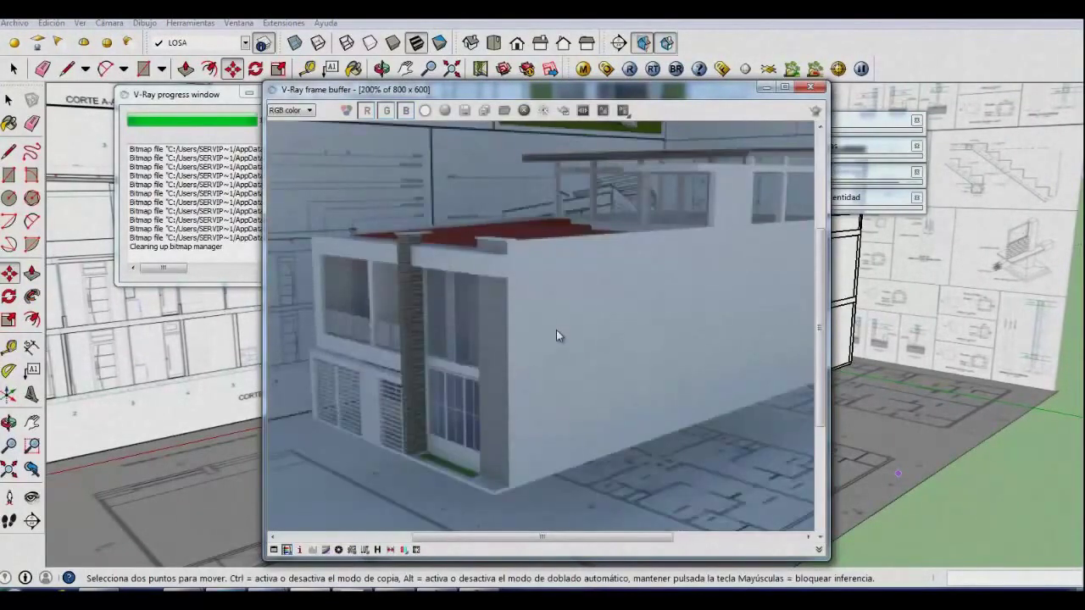
scroll(458, 330, down, 2)
scroll(526, 290, up, 1)
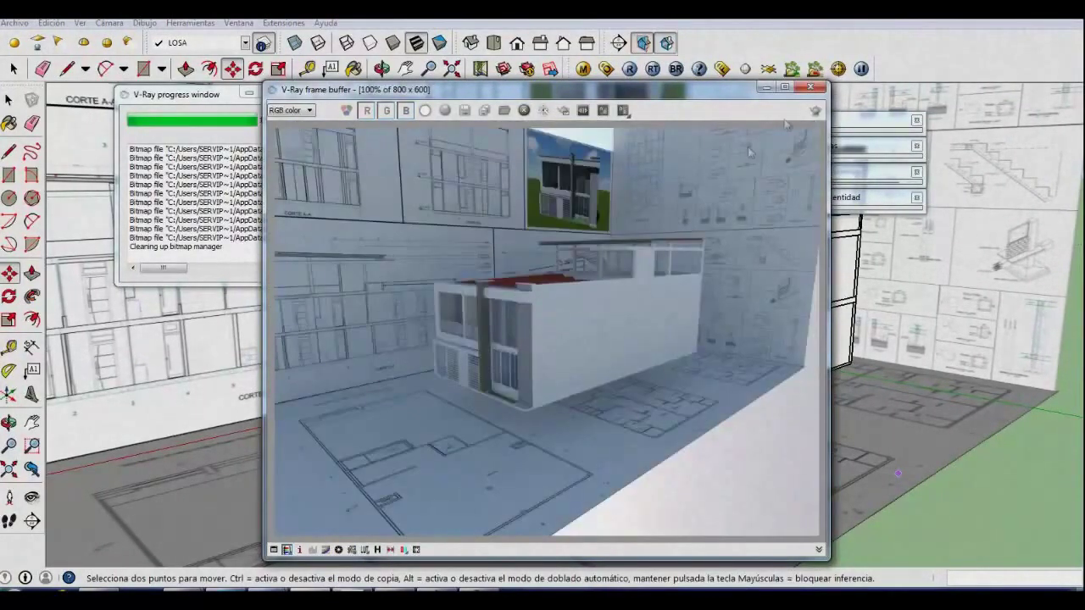
click(809, 89)
scroll(590, 357, down, 2)
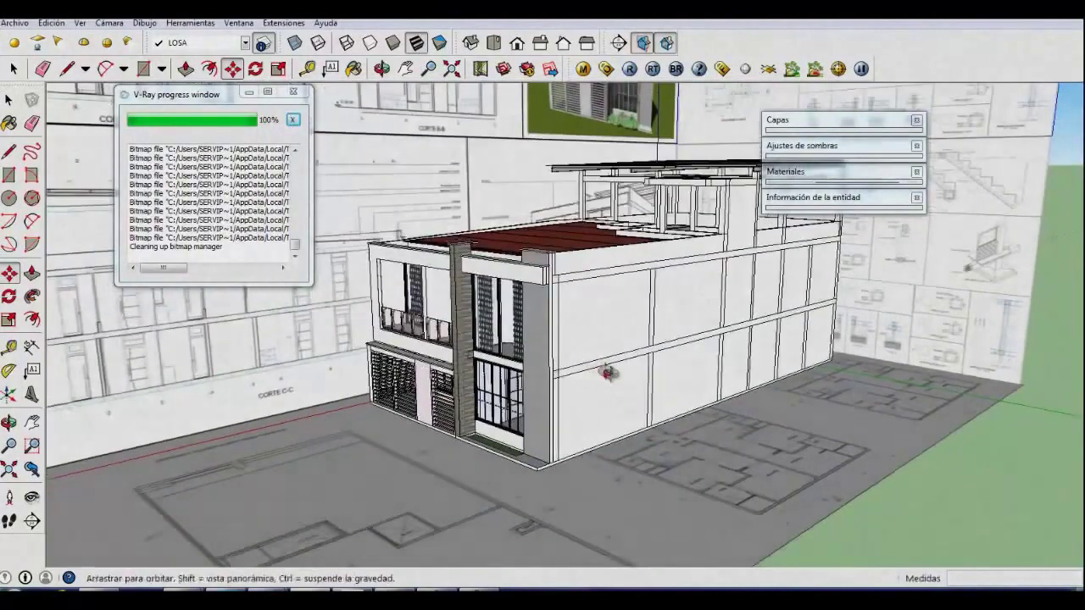
scroll(591, 361, down, 2)
scroll(589, 369, down, 2)
scroll(588, 377, down, 2)
mouse_move(588, 377)
middle_down()
mouse_move(556, 286)
mouse_move(816, 215)
middle_up()
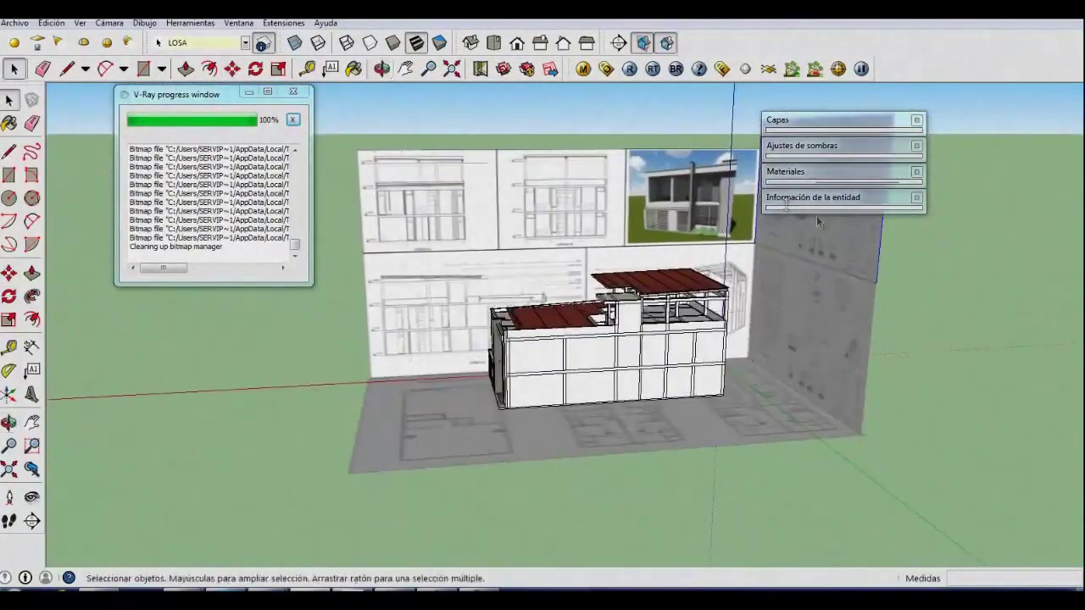
Step: Move the sheet by its top corner to the red roof's corner
middle_drag(837, 286, 325, 386)
scroll(325, 386, up, 5)
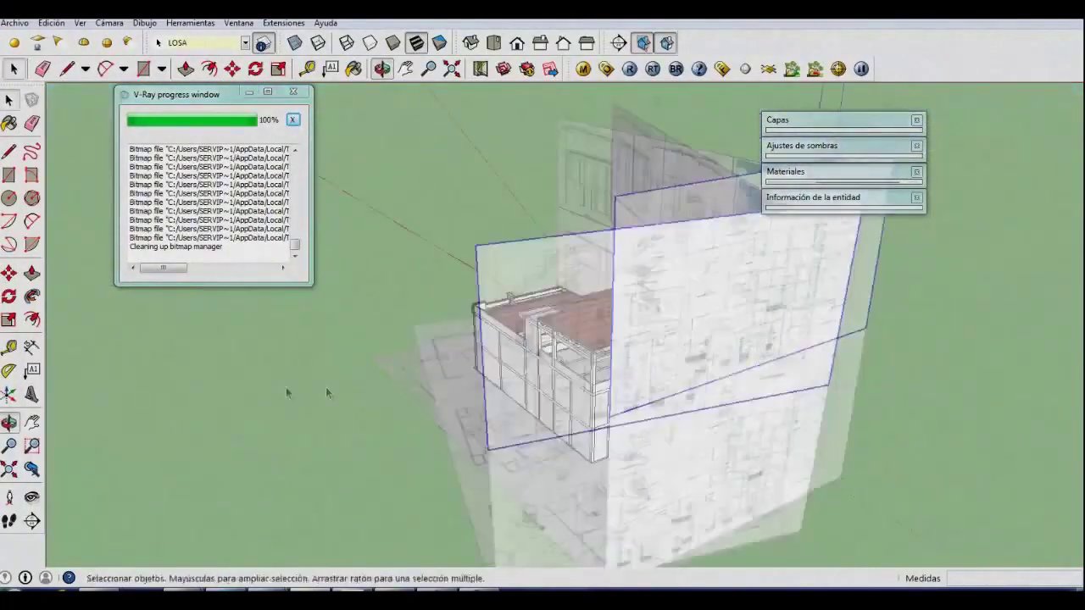
key(m)
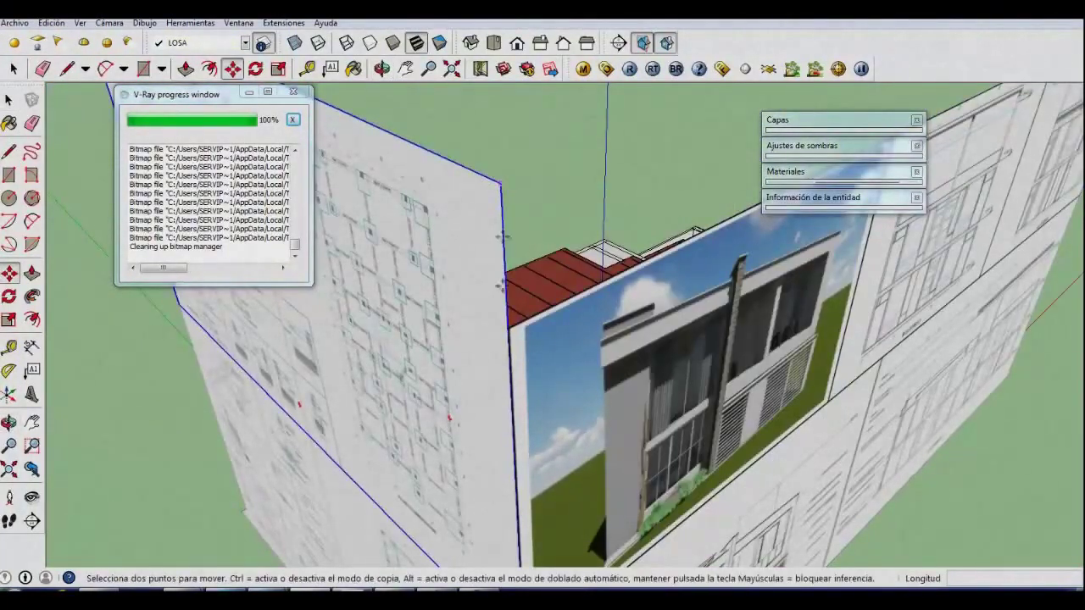
click(500, 183)
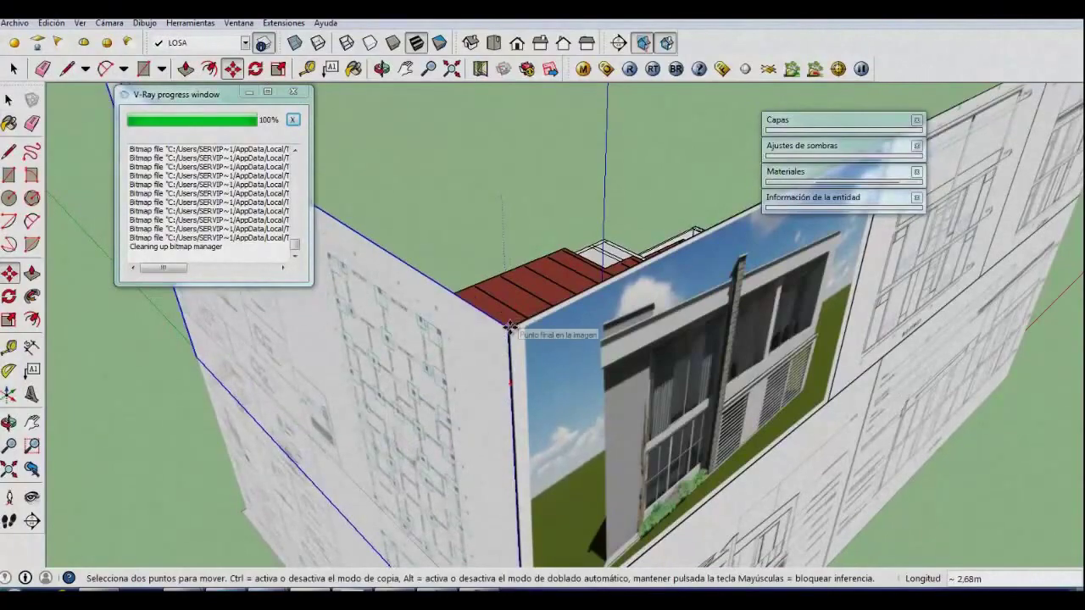
click(510, 326)
mouse_move(510, 326)
middle_down()
mouse_move(596, 279)
mouse_move(831, 355)
middle_up()
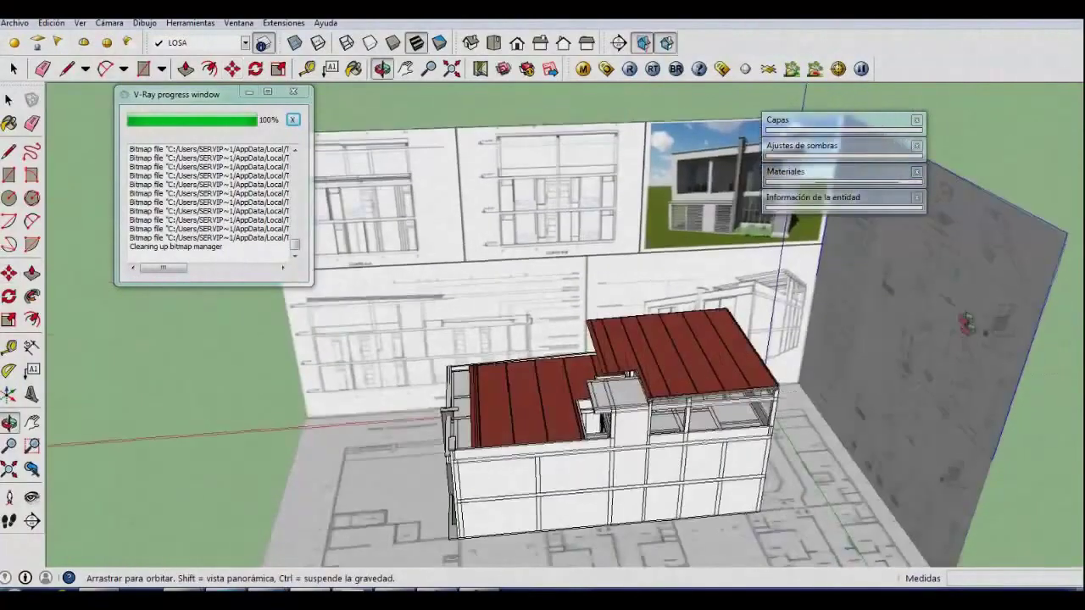
Step: Switch to the Paint Bucket so the Materiales tray shows the Colores library
middle_drag(831, 354, 876, 322)
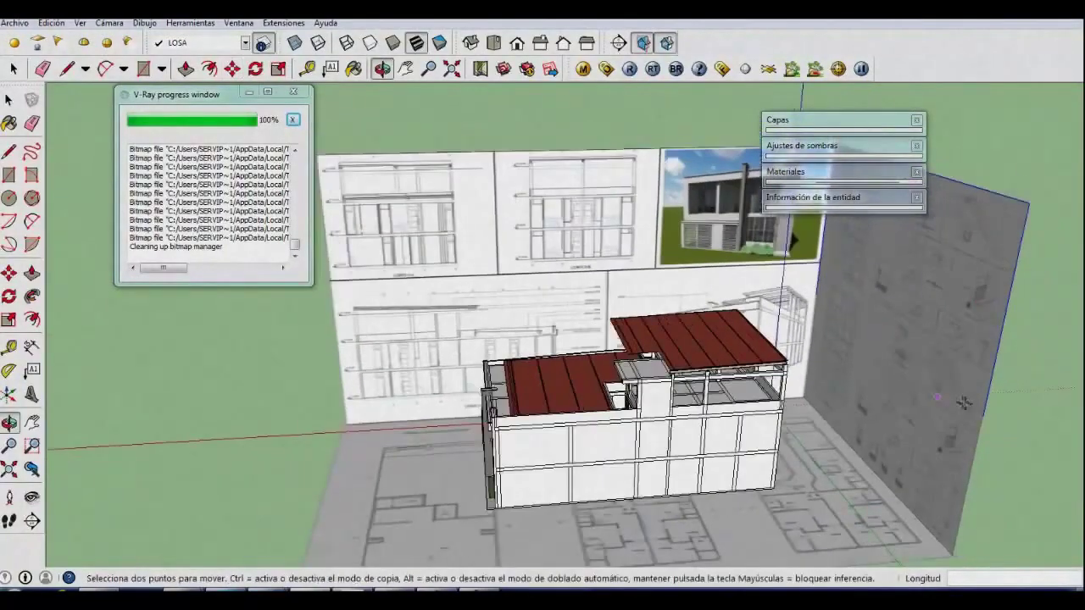
middle_drag(964, 403, 962, 416)
scroll(960, 429, up, 5)
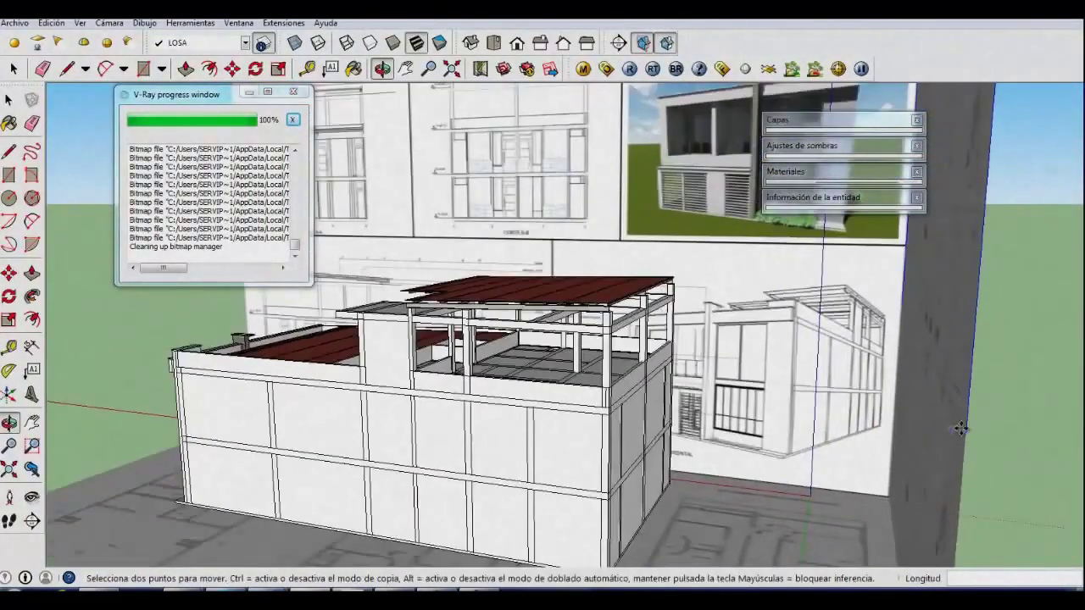
click(961, 428)
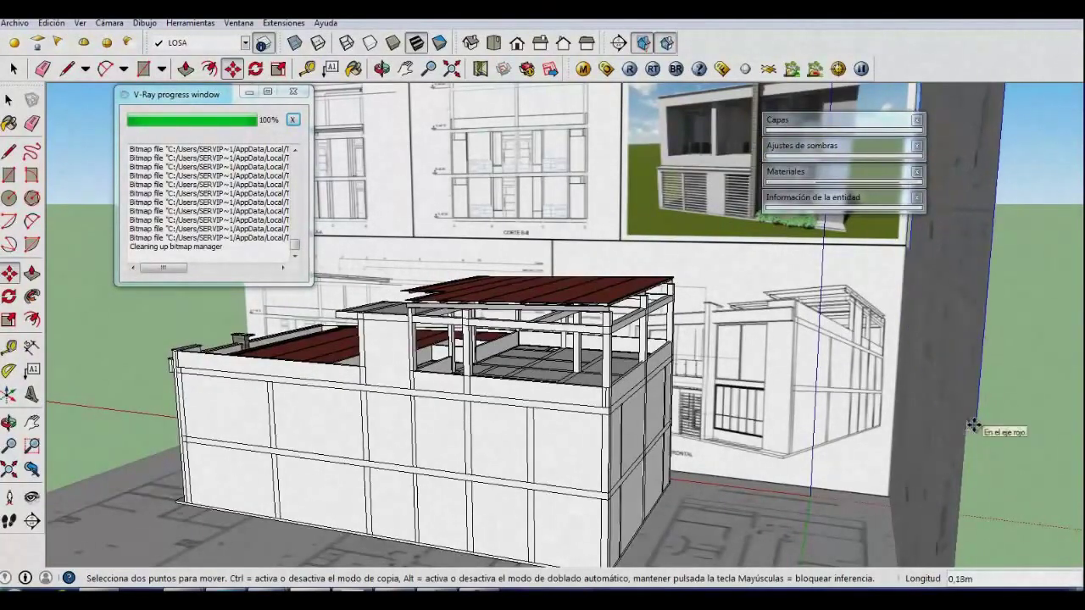
scroll(935, 389, down, 2)
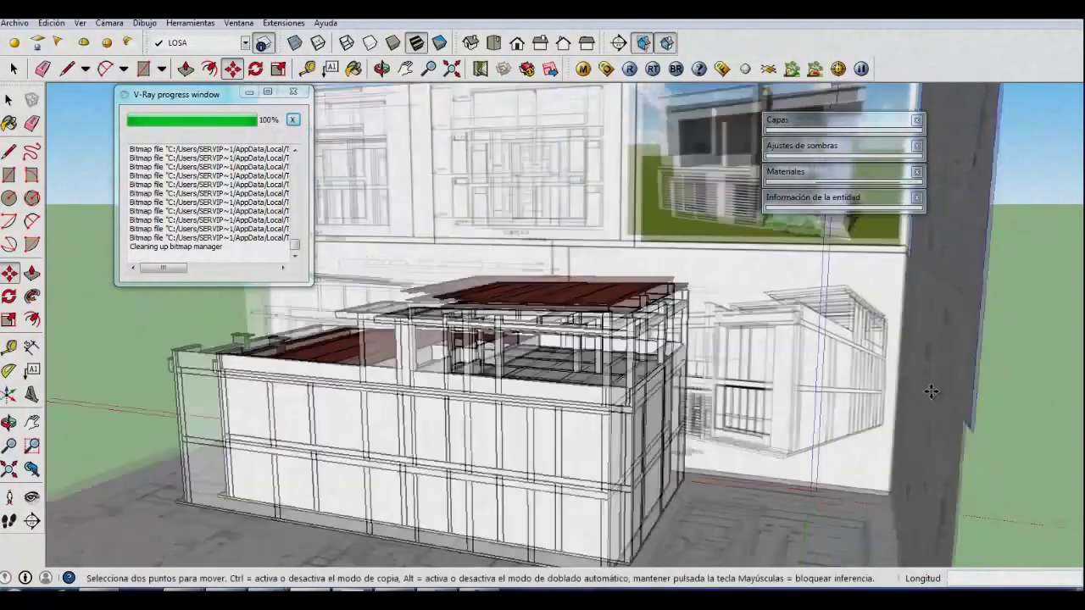
scroll(935, 389, down, 2)
scroll(924, 385, down, 2)
drag(836, 477, 788, 474)
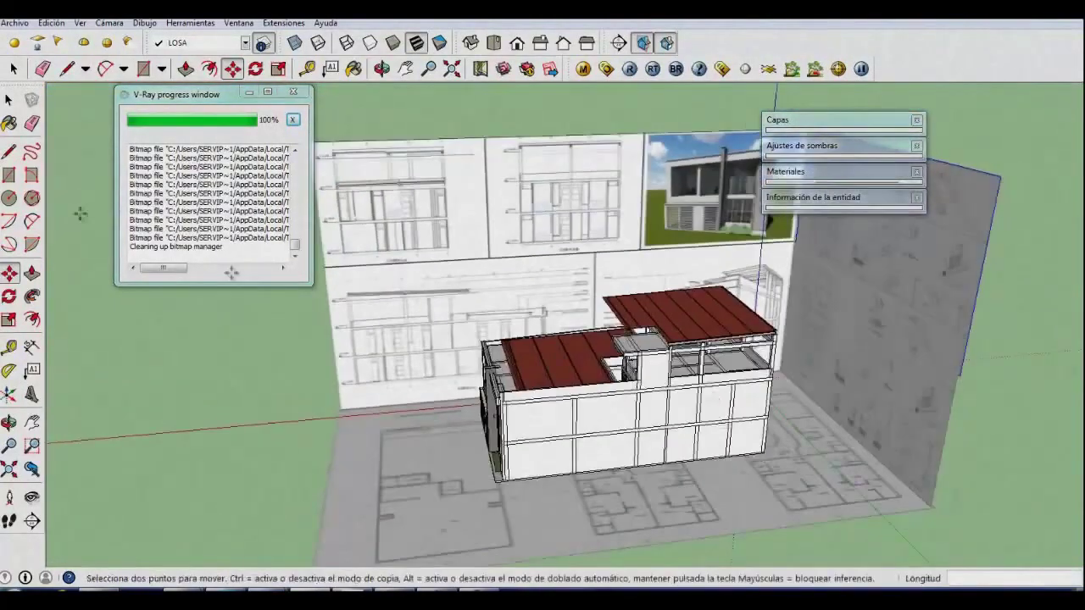
click(354, 69)
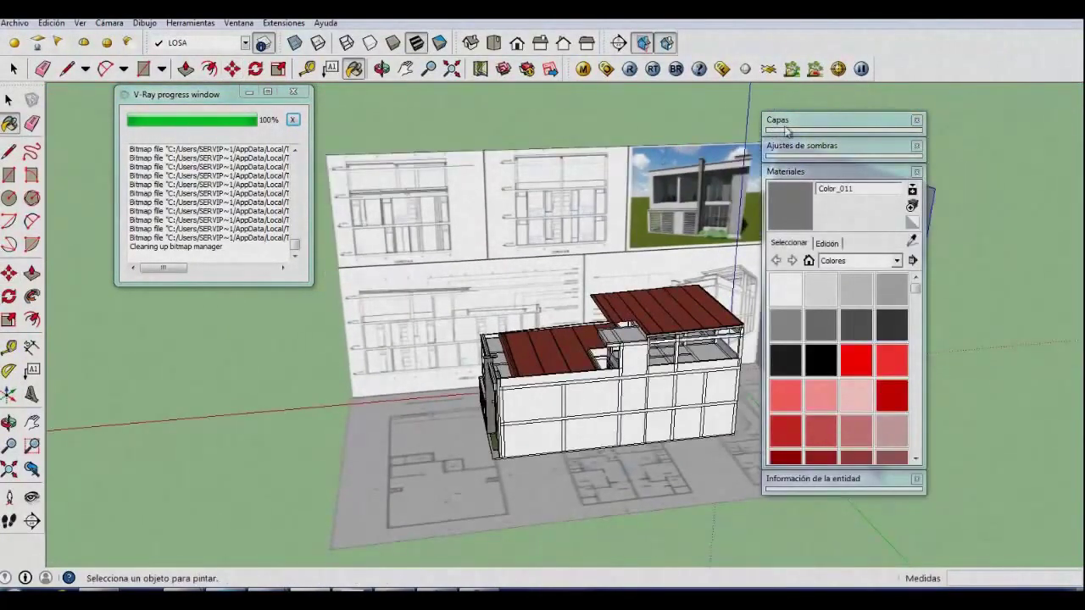
Step: Select the plan-sheet board, concrete wall and floor, and scale them down to 0.90
key(space)
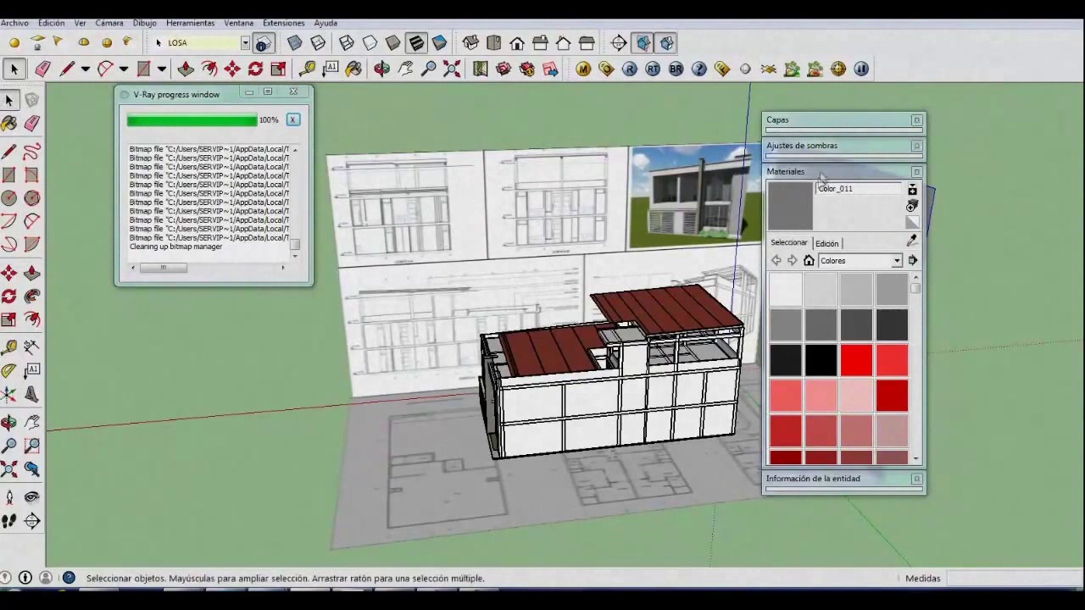
click(821, 176)
click(576, 216)
shift+click(439, 500)
middle_drag(779, 447, 593, 406)
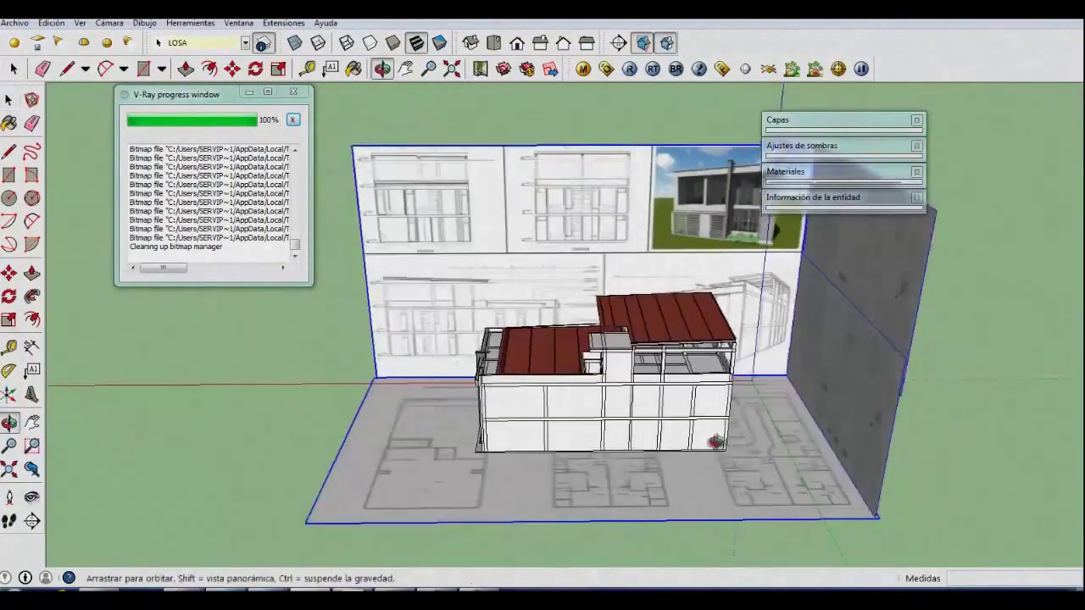
click(9, 322)
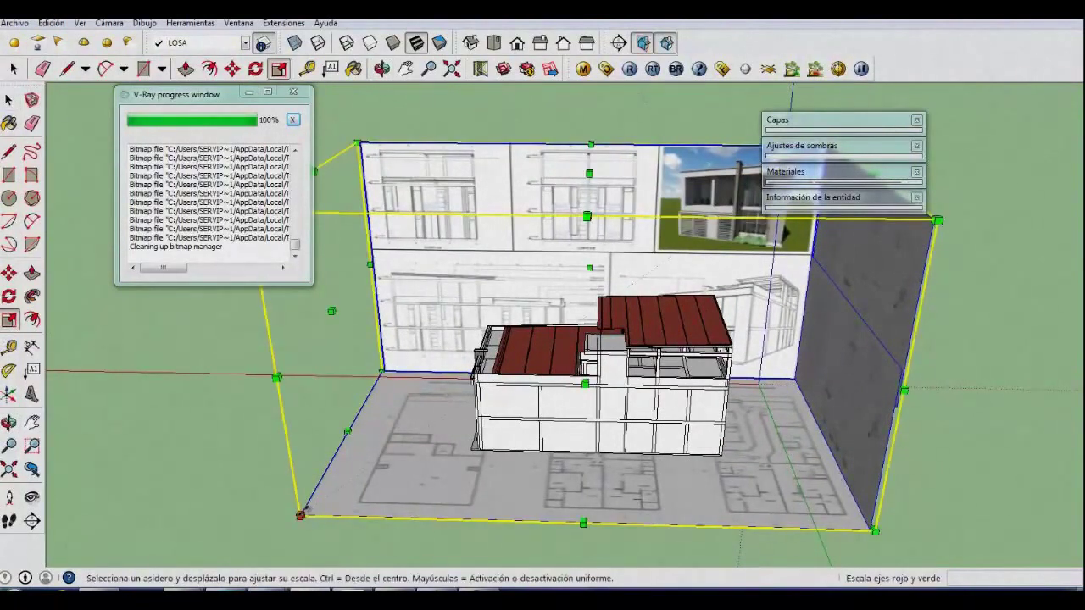
drag(300, 515, 369, 494)
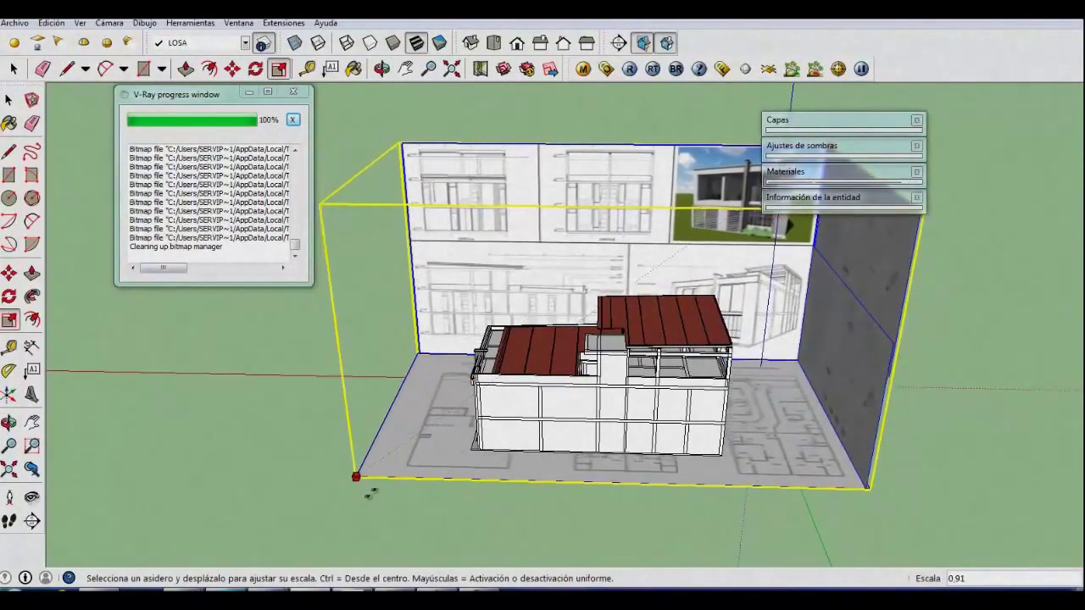
drag(369, 494, 377, 488)
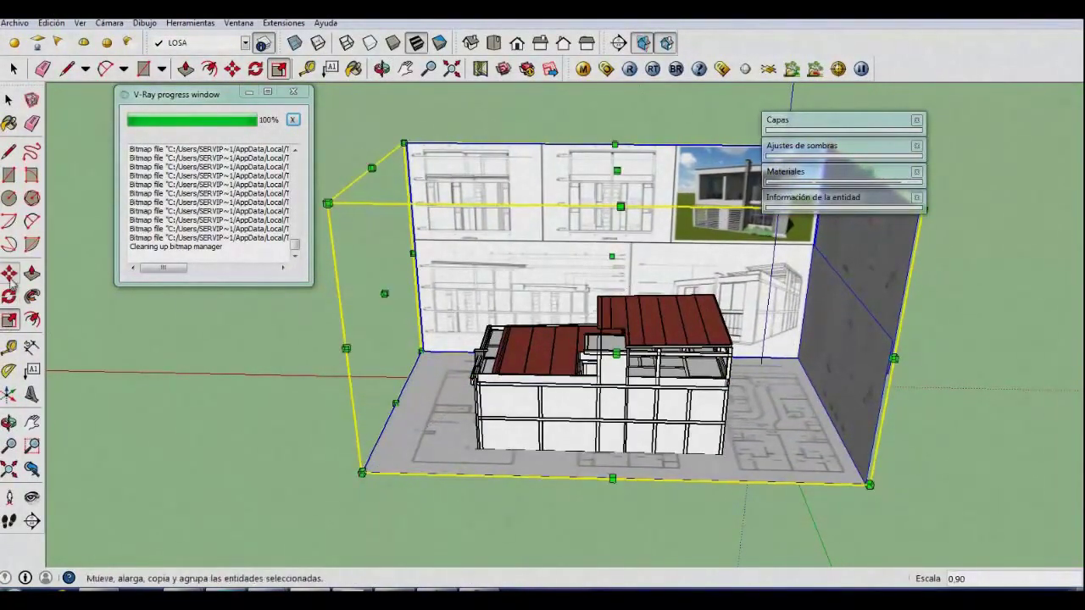
Step: Move the scaled backdrop by the floor's corner to a new position
click(10, 276)
middle_drag(714, 415, 789, 421)
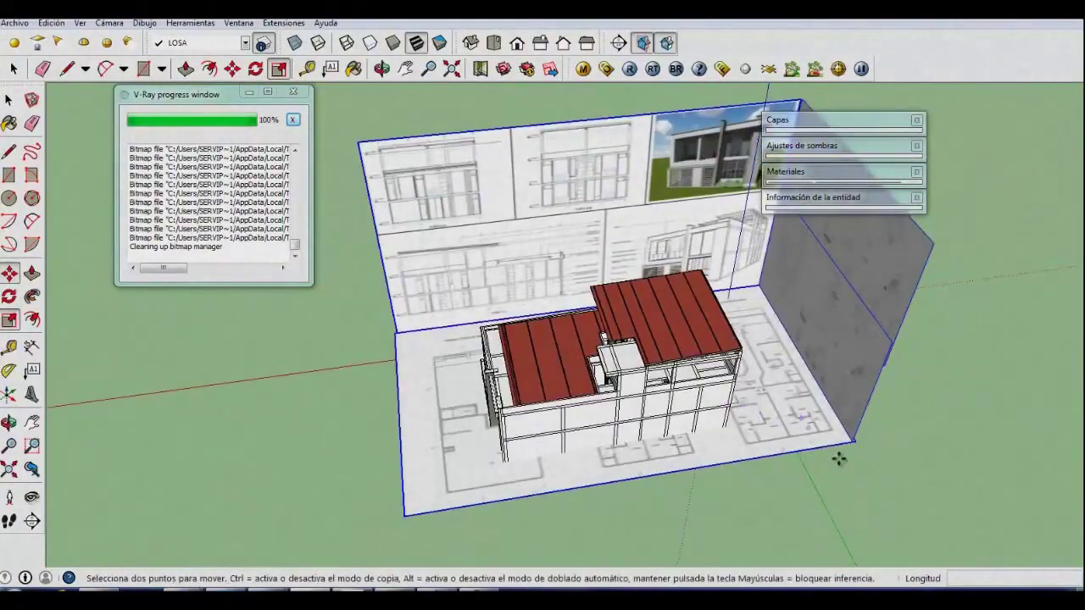
middle_drag(838, 458, 862, 465)
scroll(864, 448, up, 3)
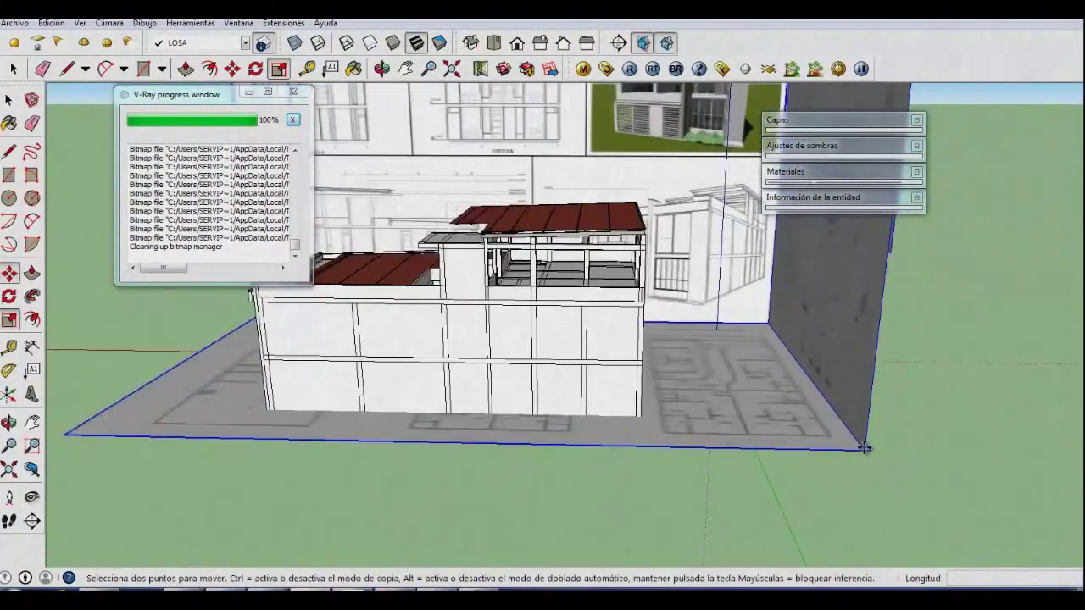
click(864, 448)
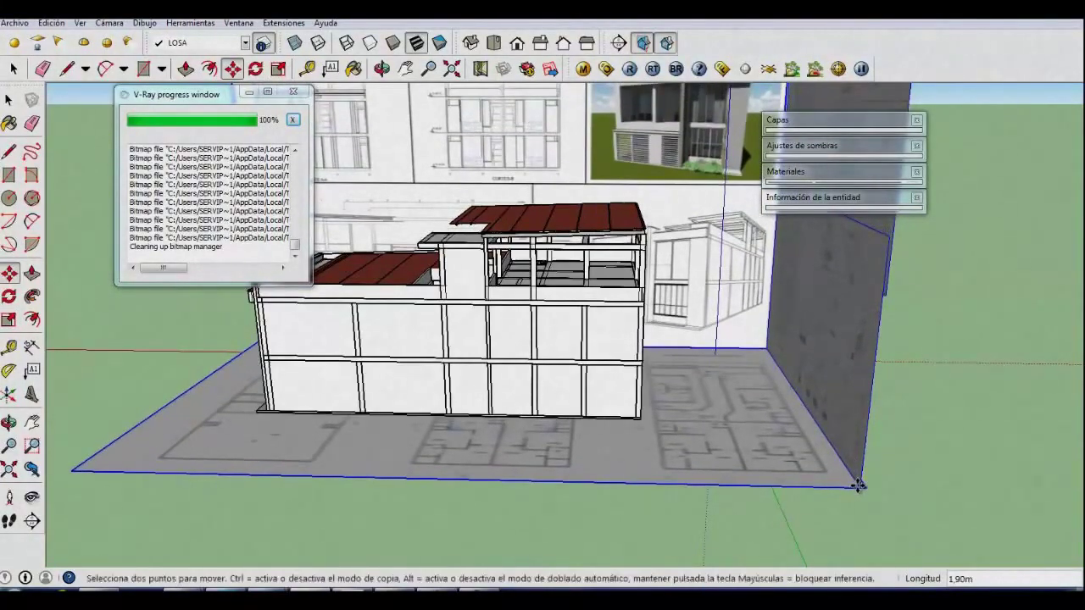
click(834, 484)
mouse_move(607, 427)
middle_down()
mouse_move(727, 443)
mouse_move(762, 436)
mouse_move(751, 440)
middle_up()
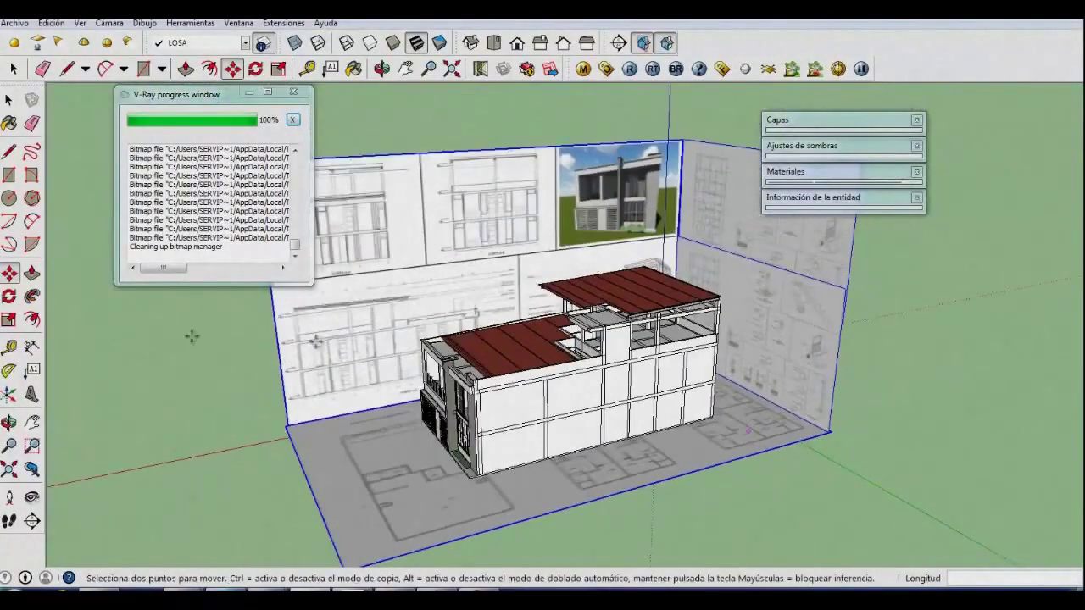
Step: Shrink the backdrop again to about 0.94–0.95 from its lower corner
click(8, 320)
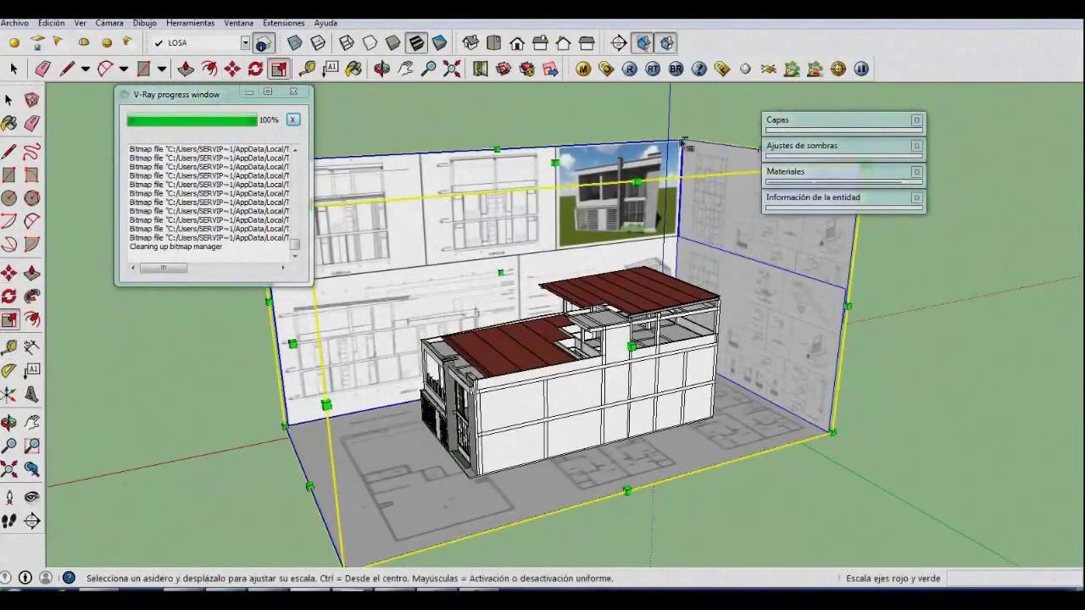
drag(685, 144, 394, 483)
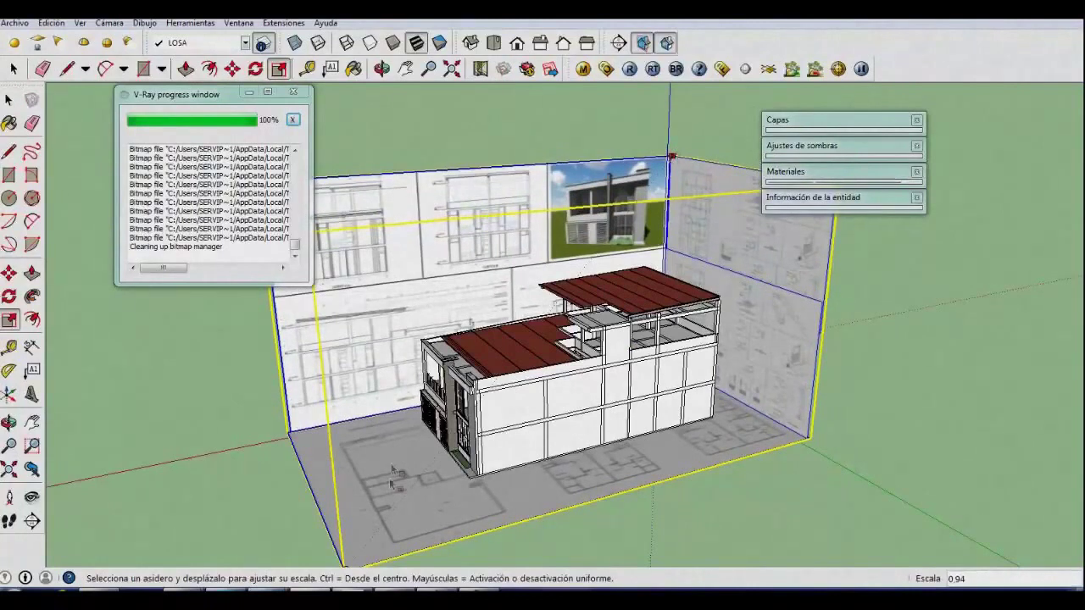
middle_drag(394, 483, 382, 536)
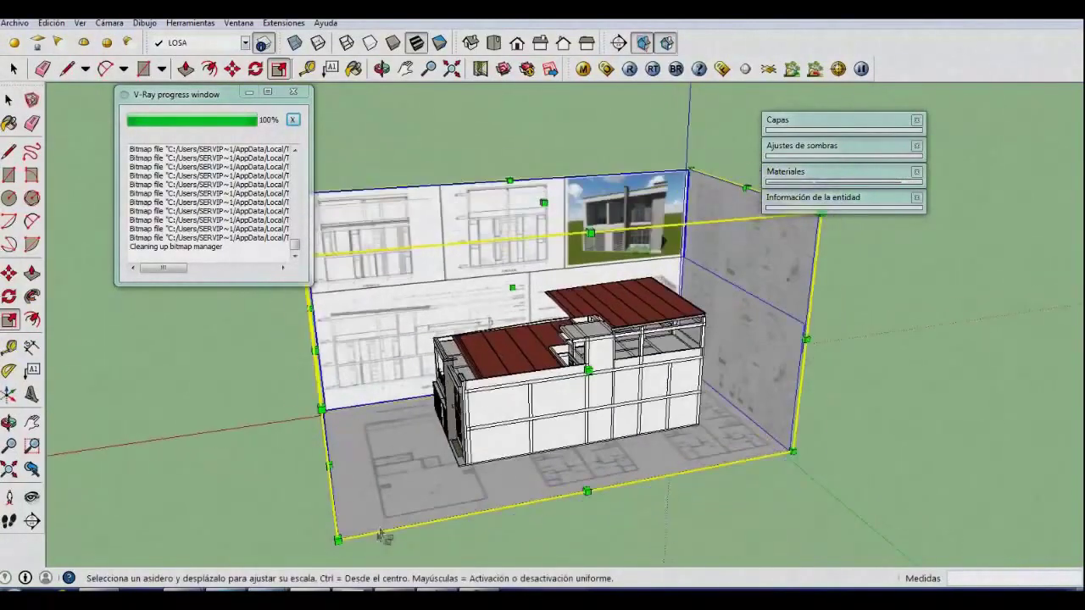
drag(338, 539, 382, 524)
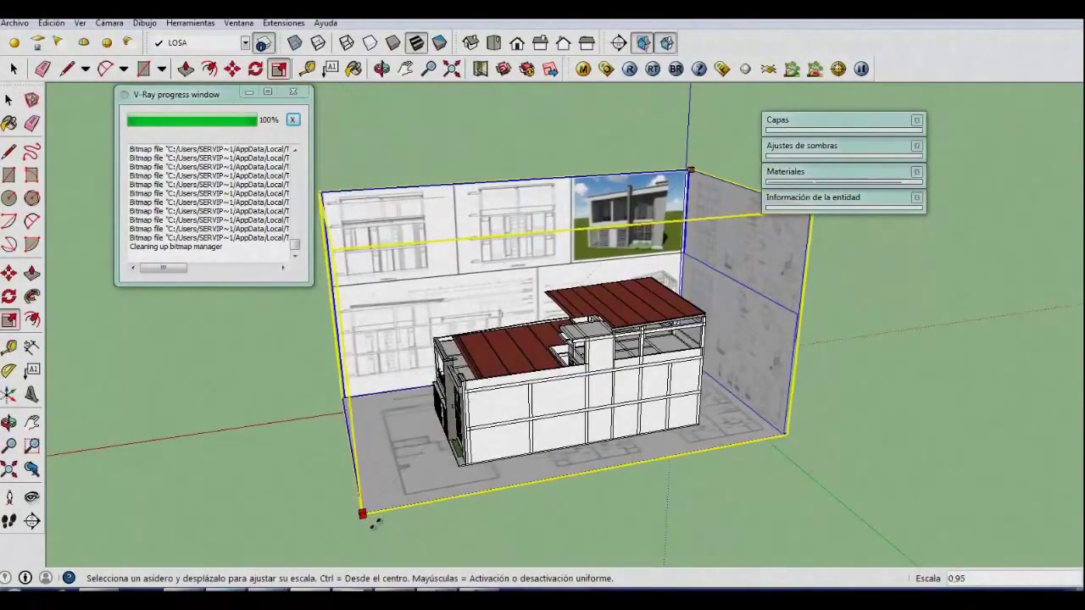
middle_drag(382, 524, 522, 530)
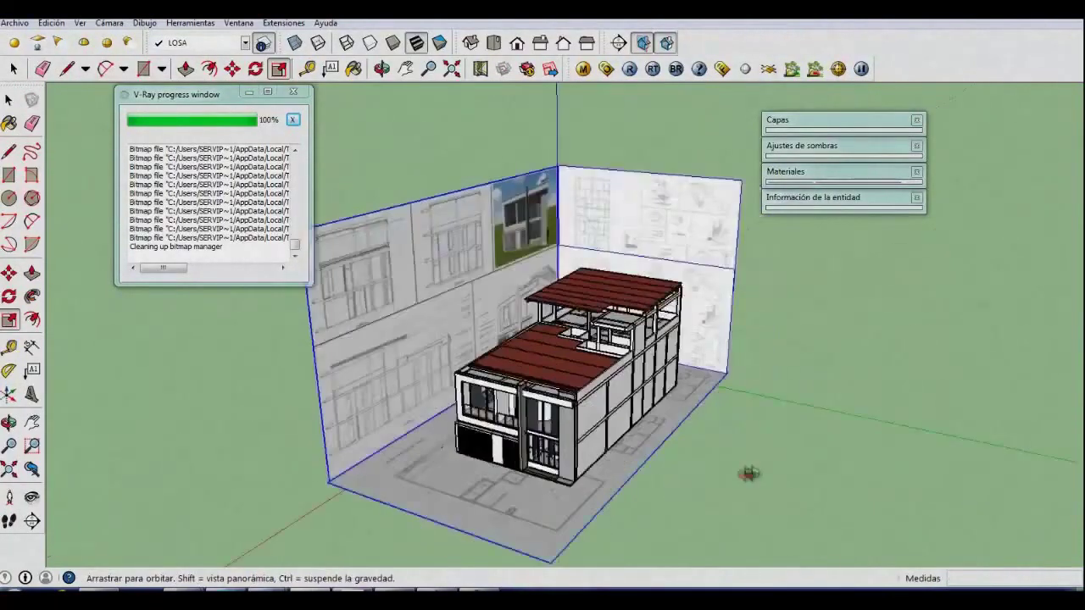
drag(441, 540, 66, 391)
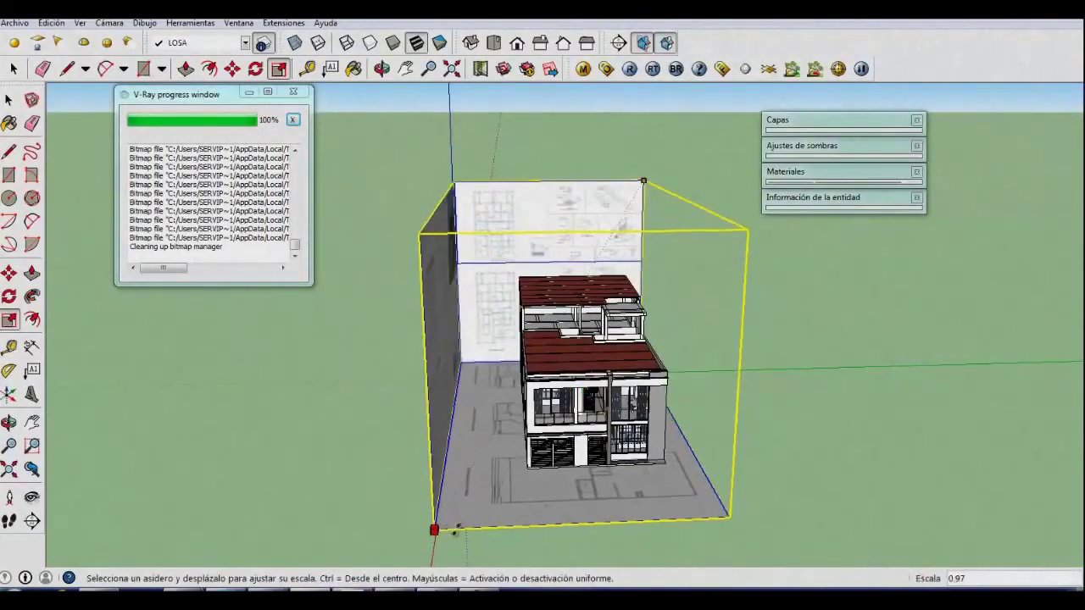
Step: Move the backdrop by its bottom edge to sit closer around the house
click(9, 272)
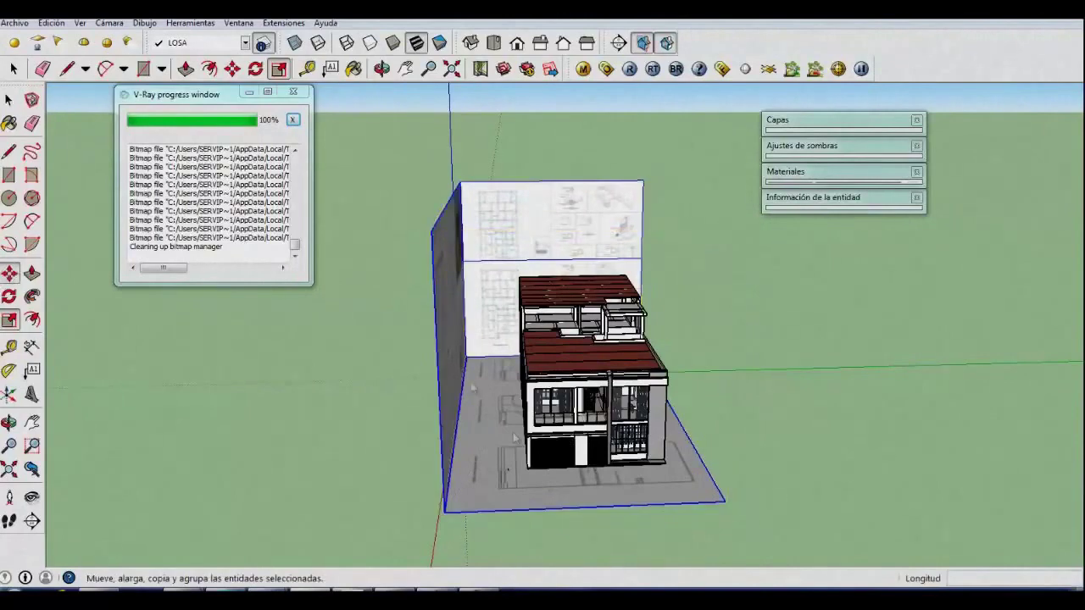
scroll(623, 496, up, 1)
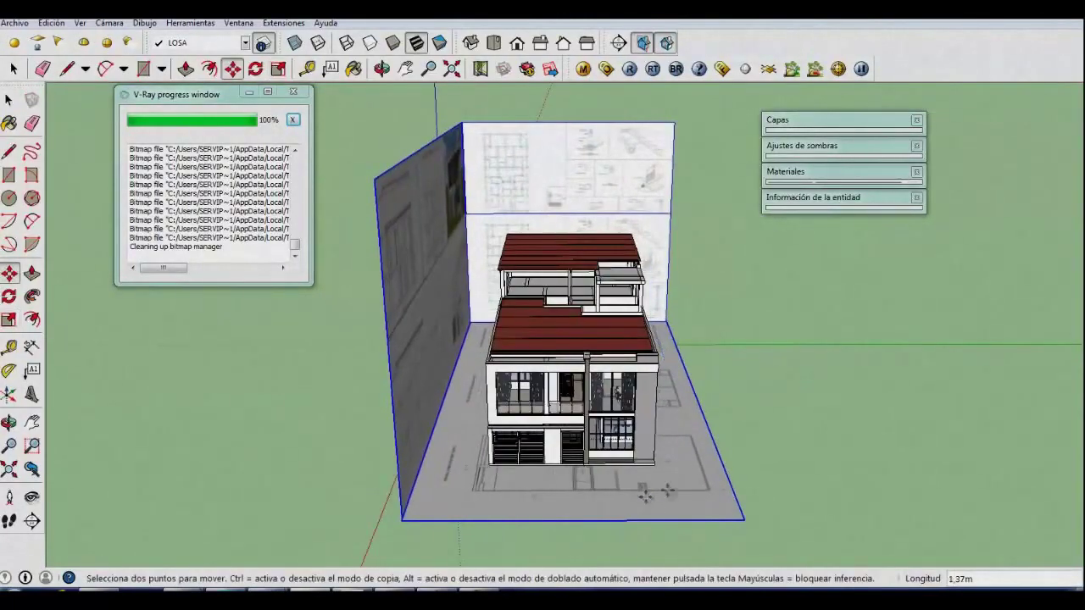
mouse_move(644, 493)
middle_down()
mouse_move(385, 404)
mouse_move(622, 479)
mouse_move(562, 461)
middle_up()
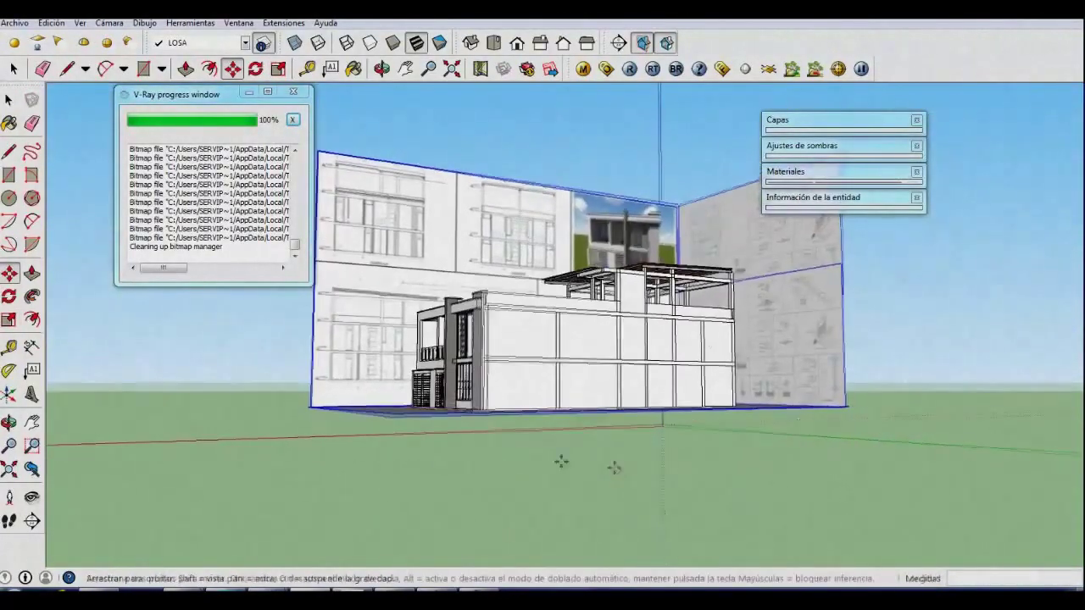
scroll(406, 423, up, 1)
click(401, 409)
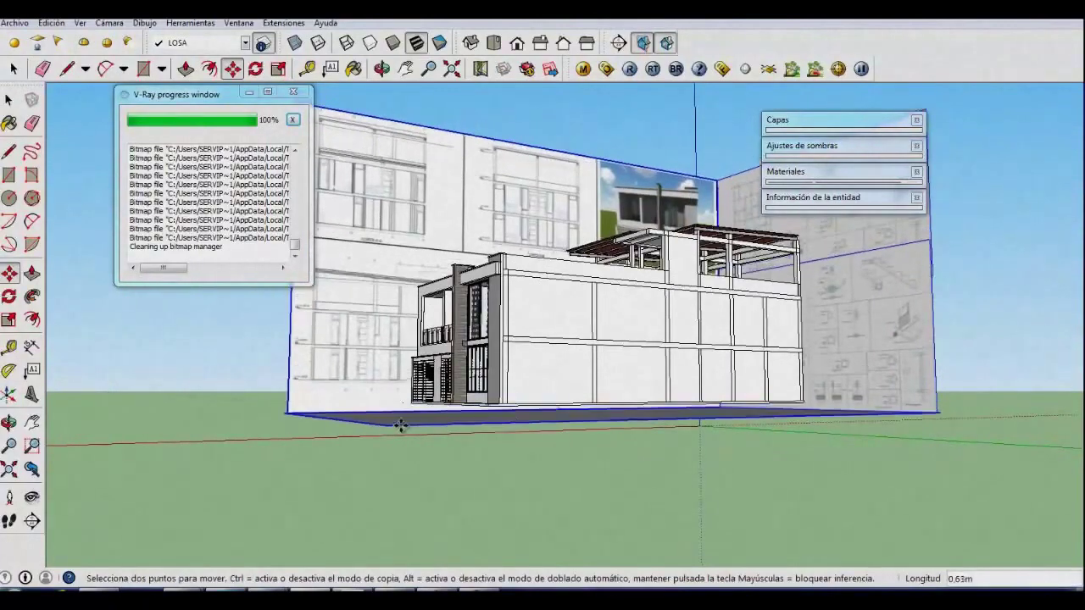
mouse_move(387, 448)
middle_down()
mouse_move(491, 503)
mouse_move(525, 417)
middle_up()
click(8, 100)
mouse_move(569, 288)
middle_down()
mouse_move(427, 259)
mouse_move(561, 283)
middle_up()
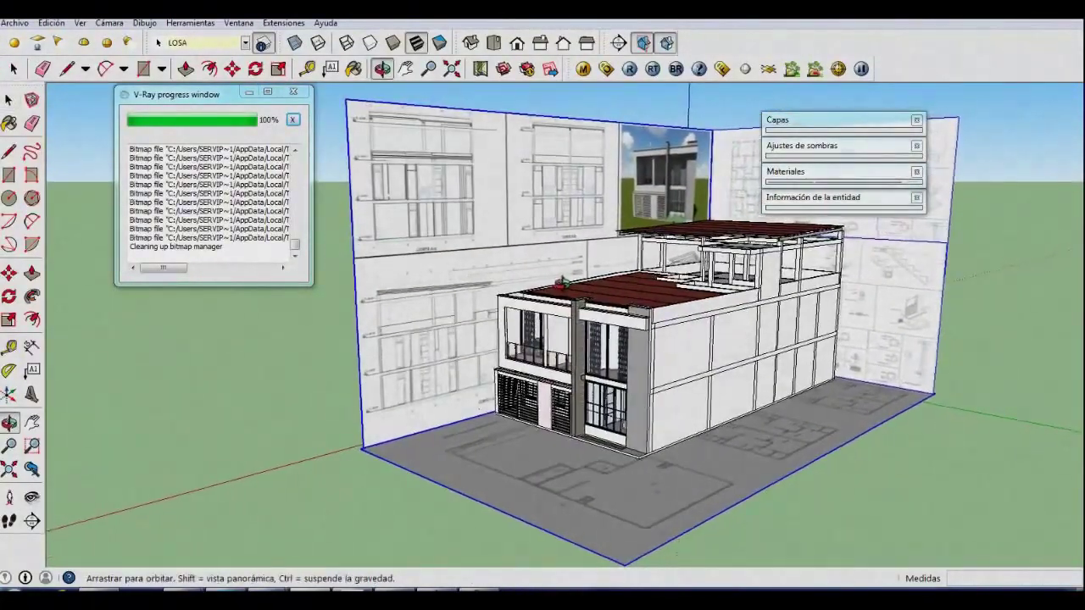
Step: Render the house scene with V-Ray, zoom around the frame buffer, and open Save image
click(10, 100)
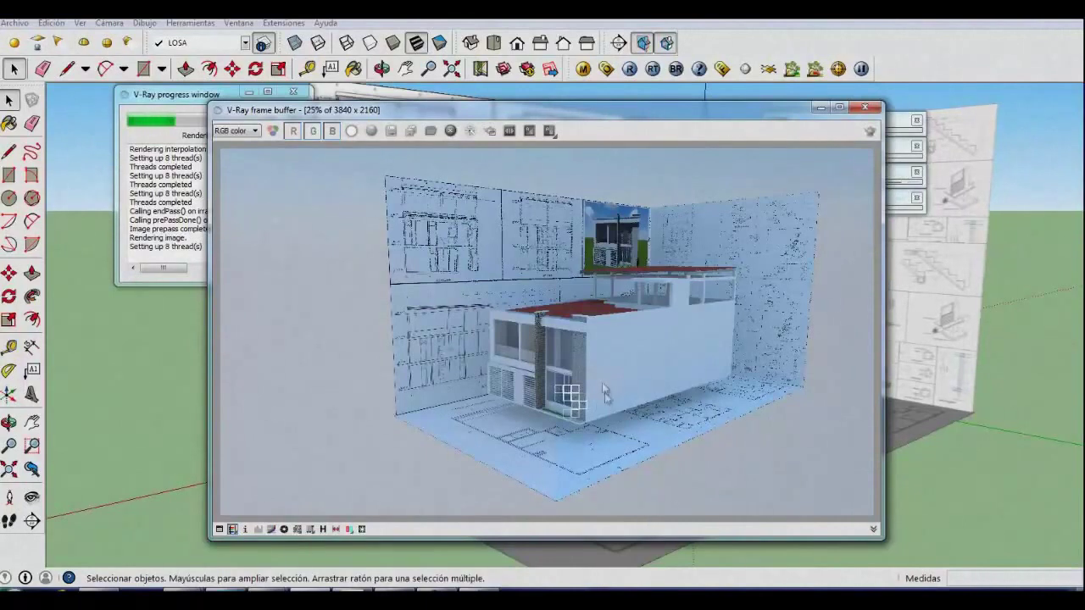
scroll(602, 382, up, 2)
scroll(547, 338, up, 1)
scroll(554, 317, down, 1)
scroll(451, 304, down, 1)
scroll(451, 304, up, 1)
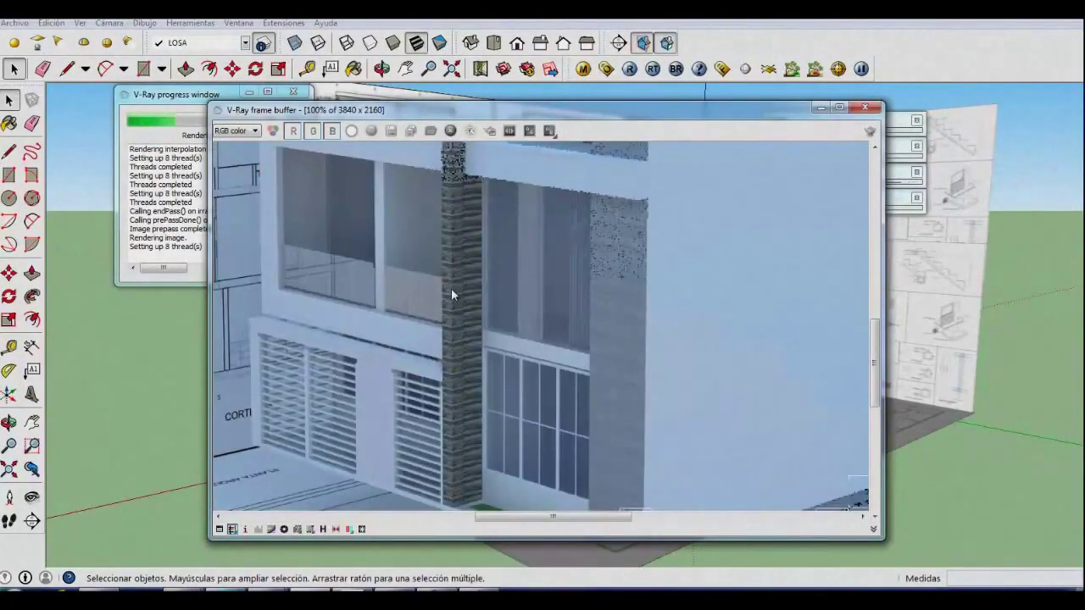
scroll(451, 291, down, 1)
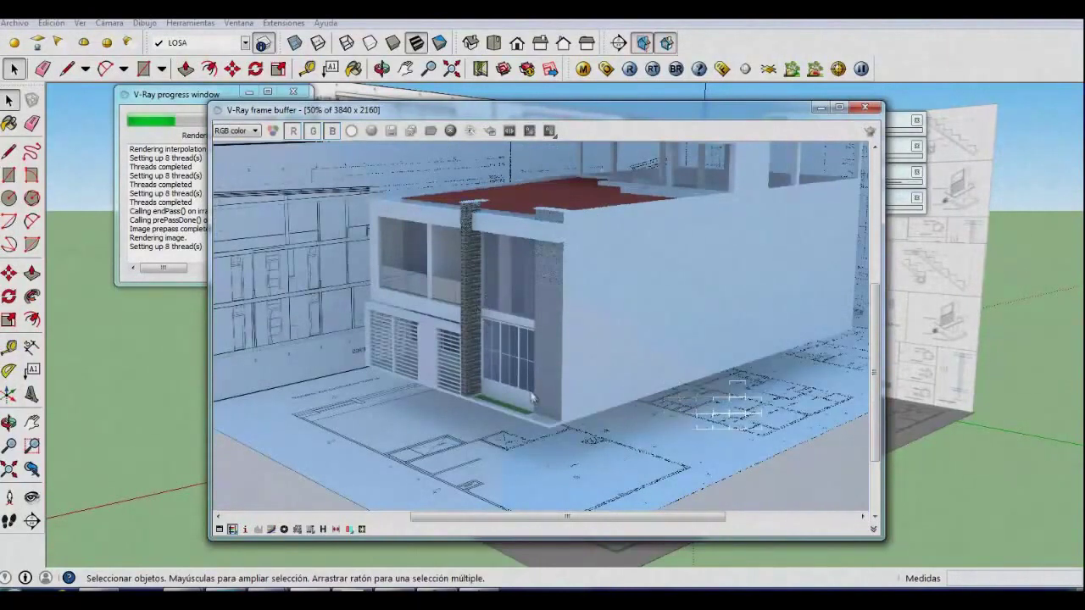
scroll(288, 296, up, 1)
scroll(277, 282, up, 1)
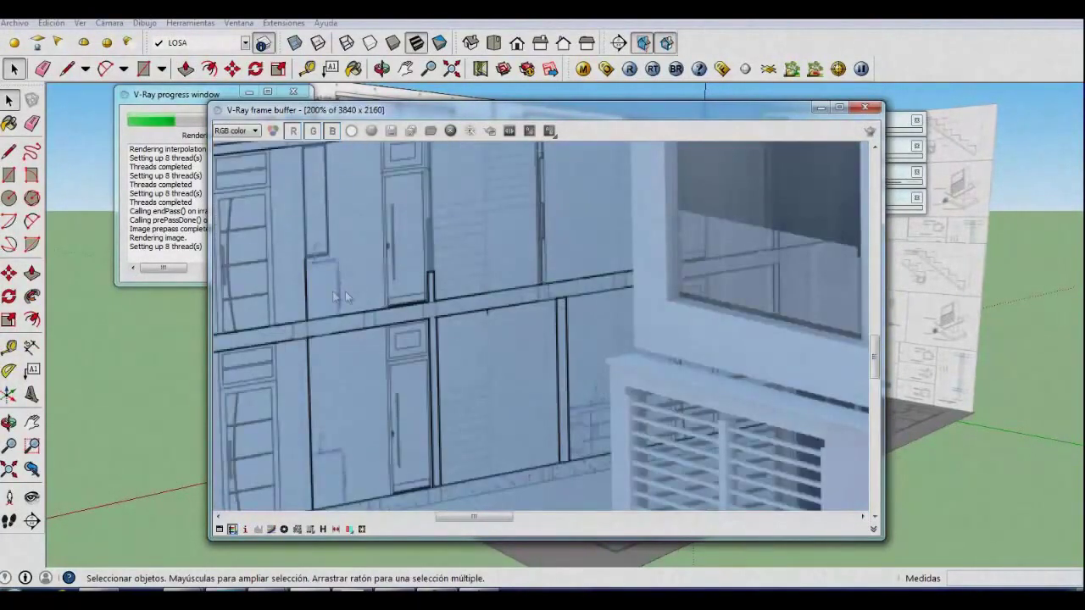
scroll(352, 293, down, 1)
scroll(487, 304, down, 2)
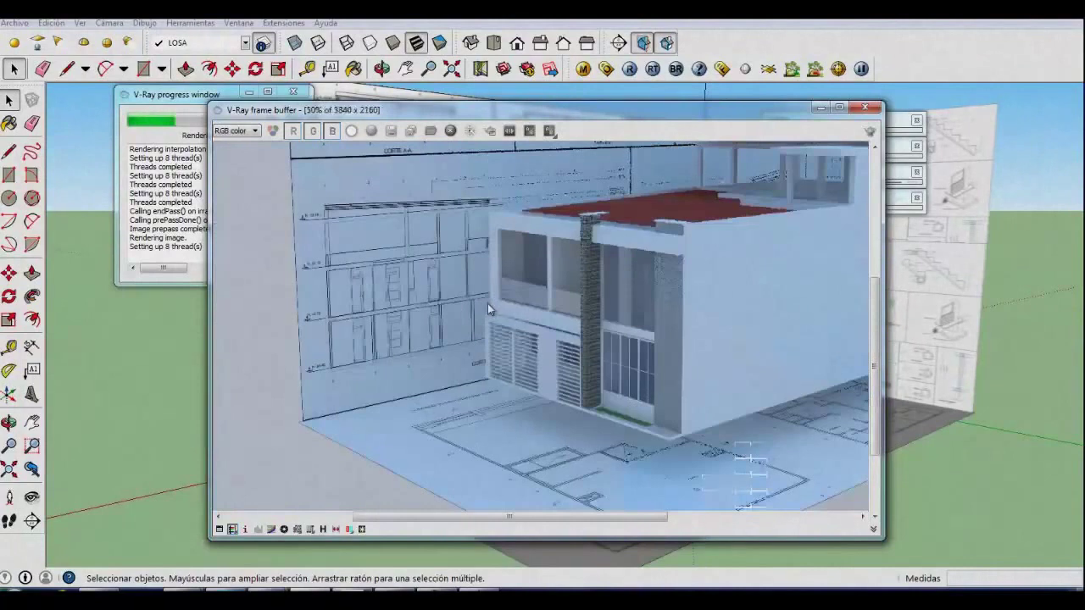
scroll(487, 303, down, 1)
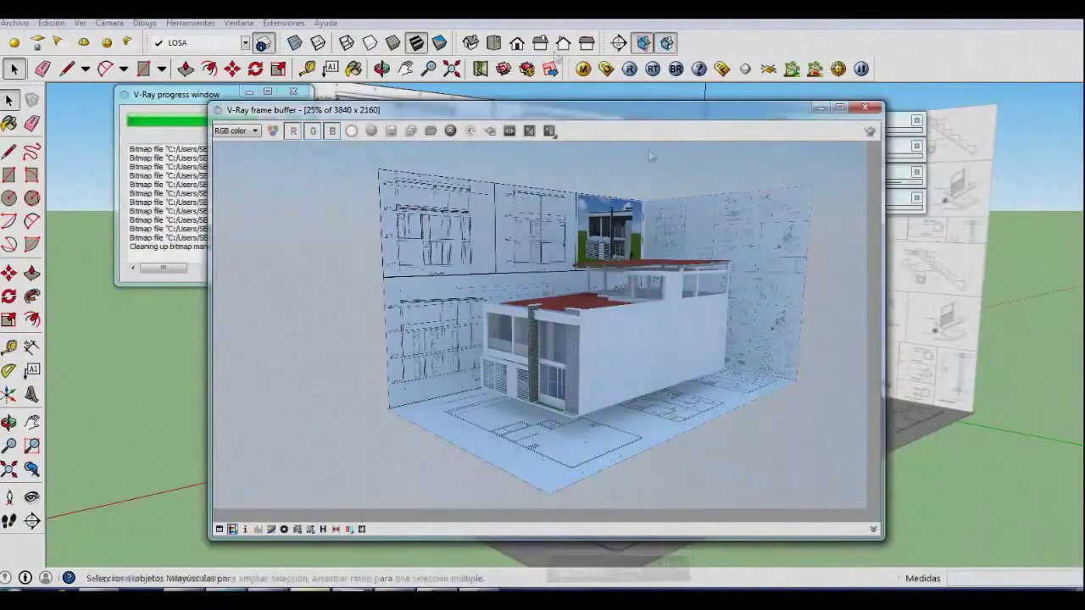
click(392, 133)
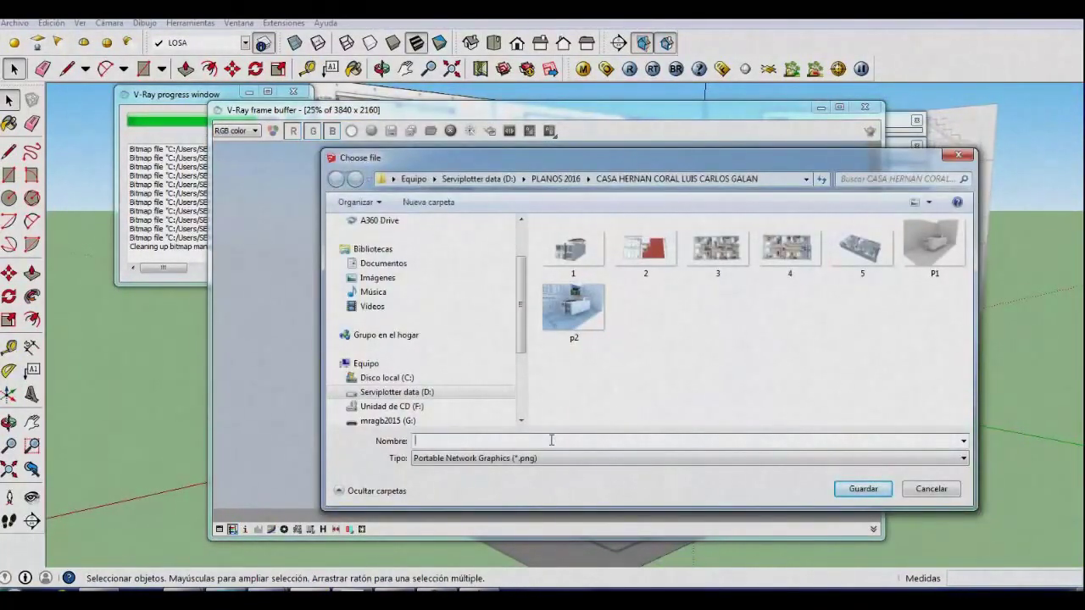
Step: Save the render as p3 and drag it from Explorer into Photoshop
text(p3)
click(863, 488)
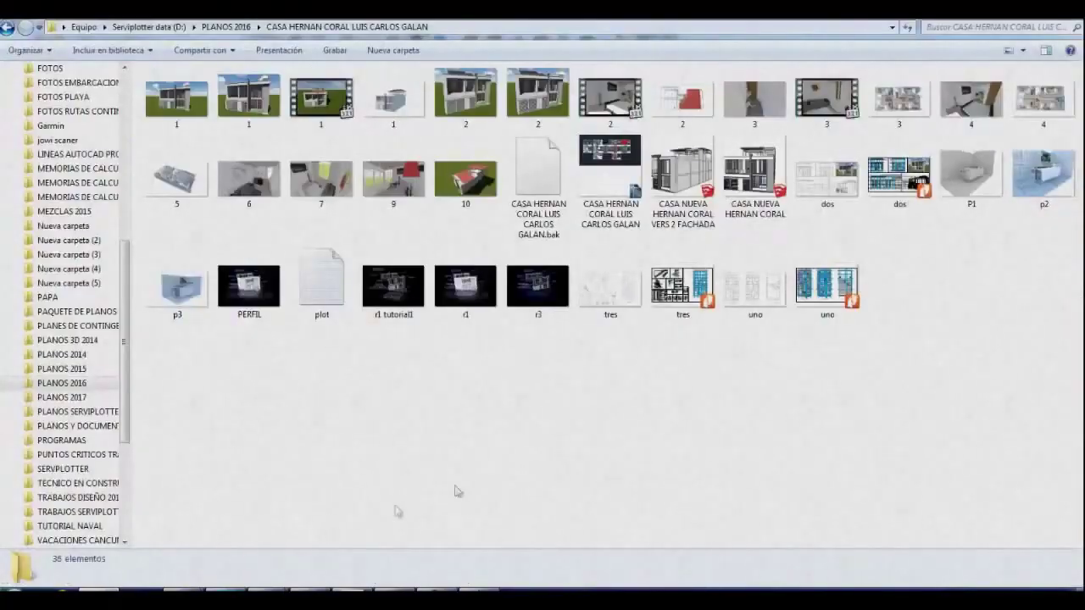
mouse_move(177, 286)
mouse_down()
mouse_move(227, 580)
mouse_move(458, 175)
mouse_move(488, 272)
mouse_up()
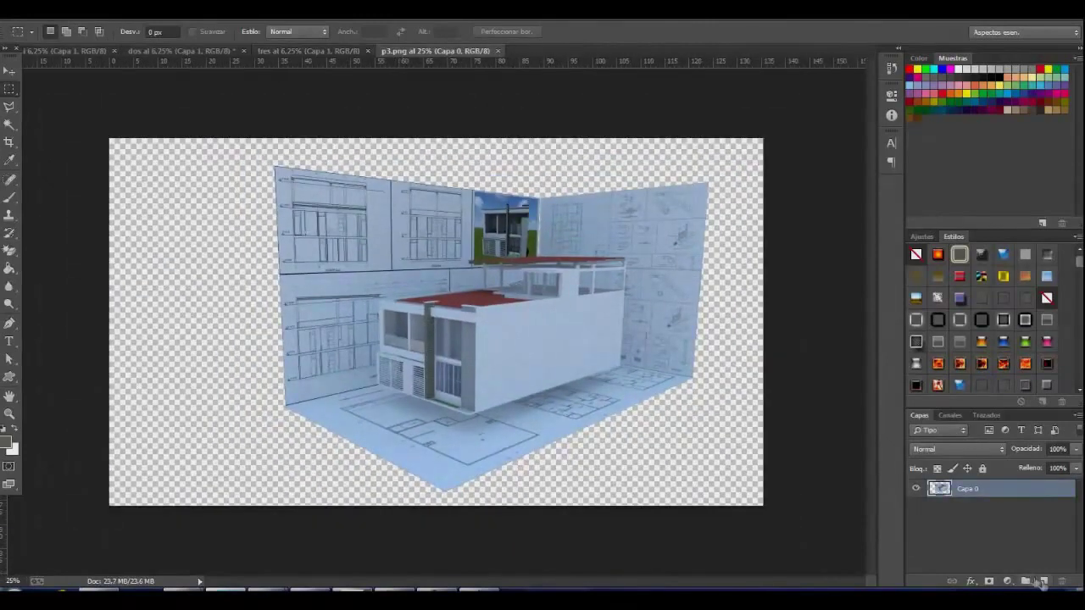
Step: Add a new layer, Capa 1, beneath the render layer and fill it with white
click(1043, 582)
drag(970, 489, 970, 511)
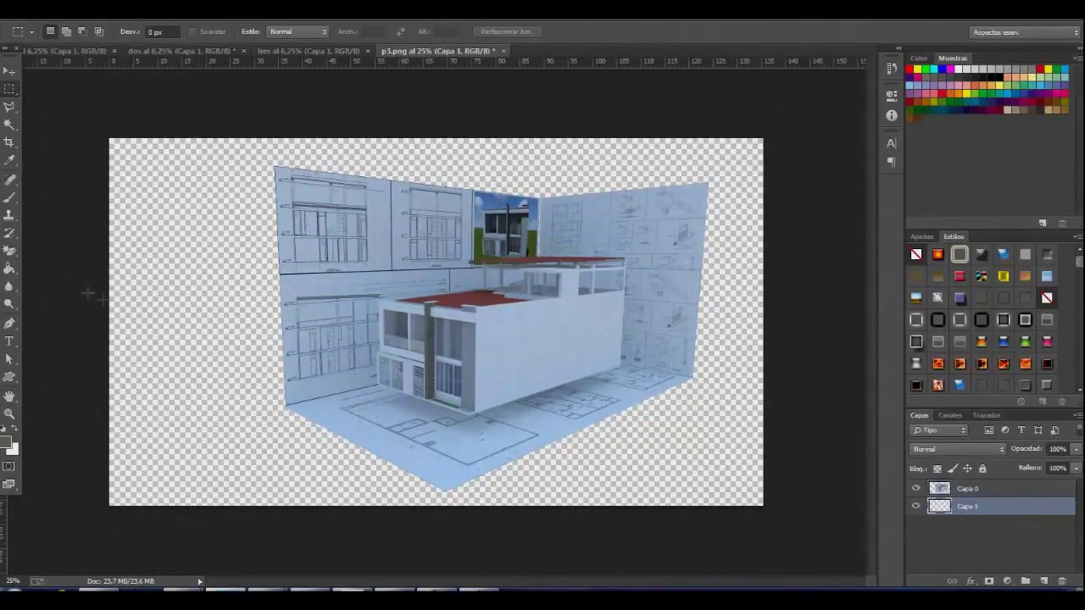
key(g)
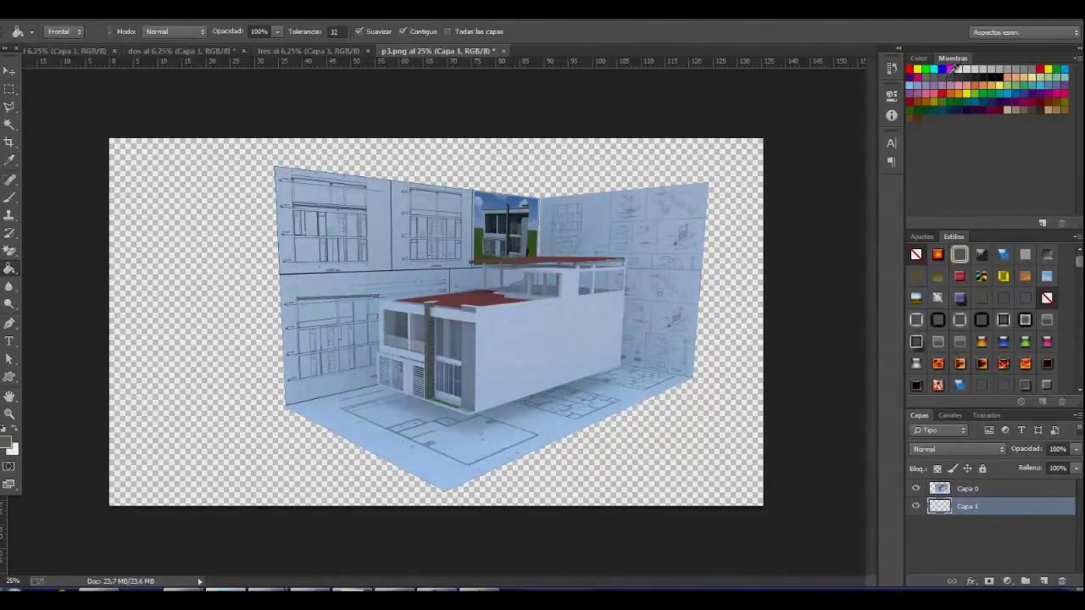
click(722, 239)
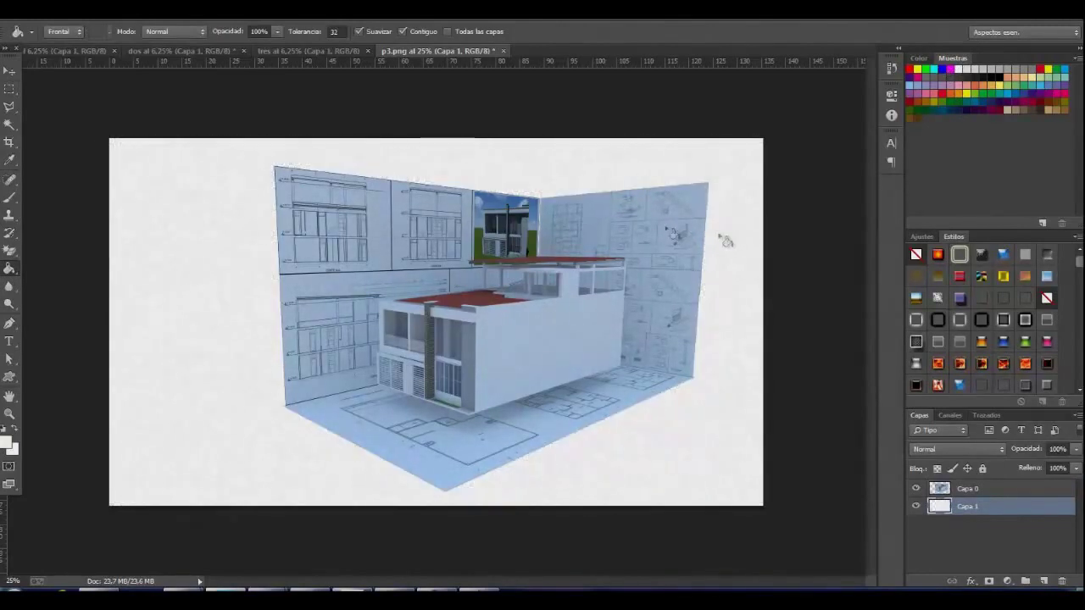
Step: Move the render layer, Capa 0, into position over the white background
click(7, 73)
drag(440, 285, 475, 304)
alt+scroll(477, 341, up, 1)
alt+scroll(474, 354, up, 1)
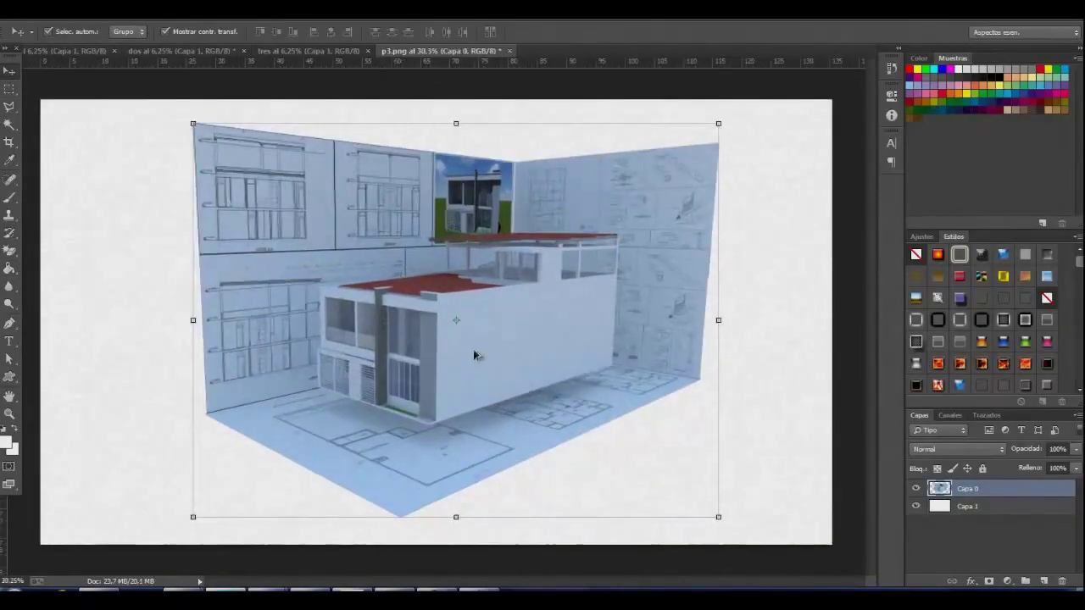
Step: Brighten the render with an upward-bowed Curves adjustment
click(115, 20)
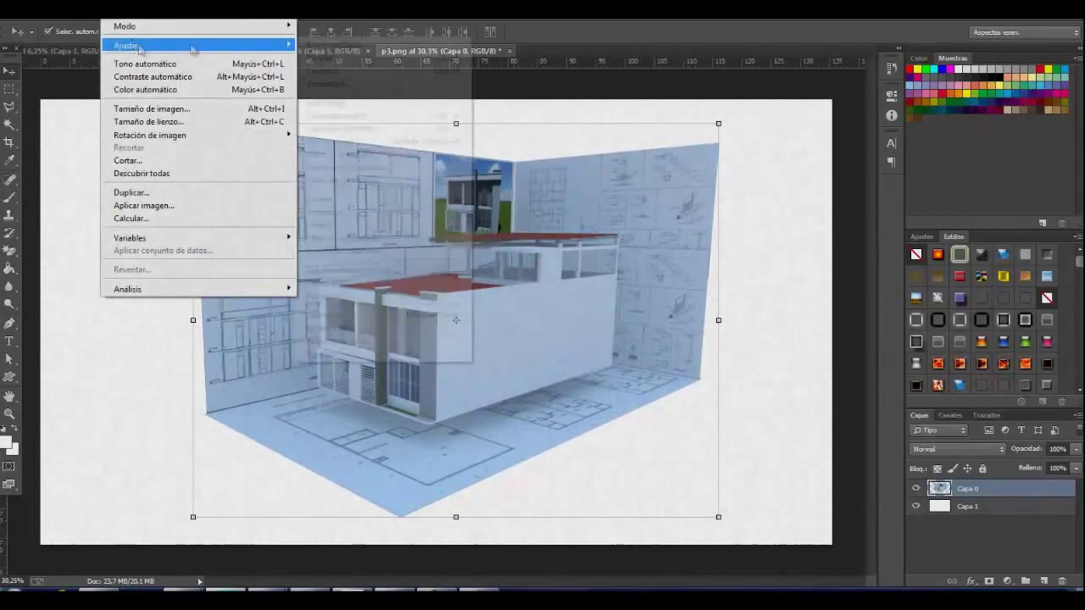
click(369, 72)
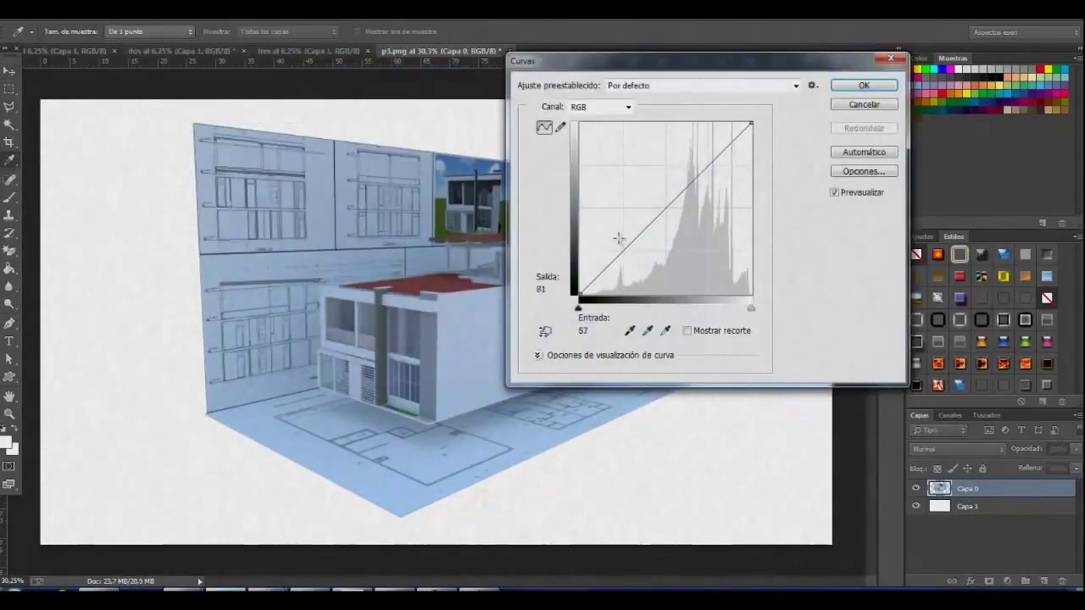
drag(602, 254, 600, 252)
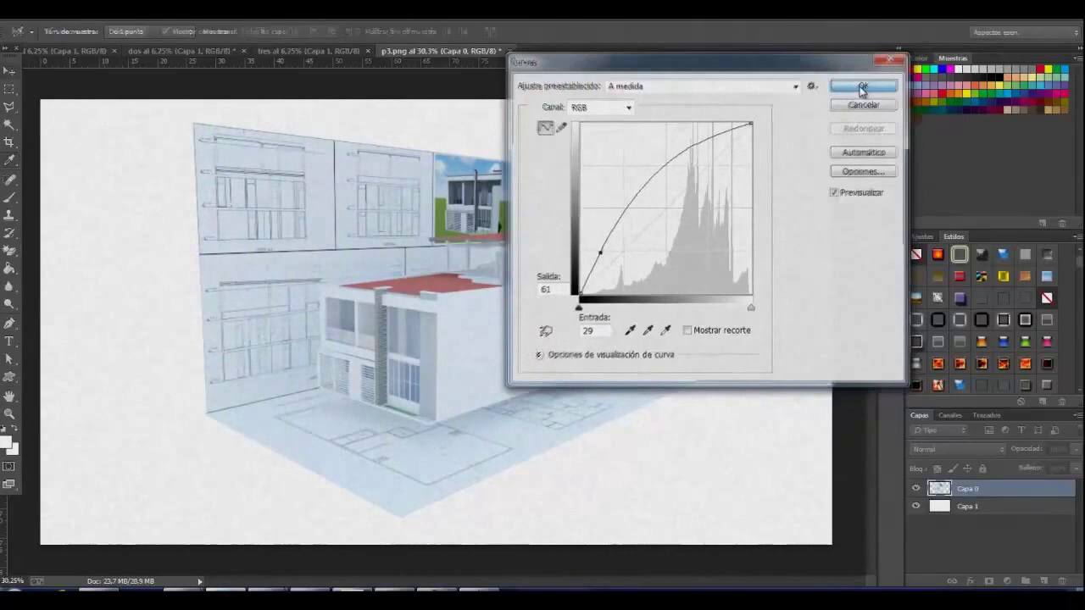
click(863, 86)
Step: Apply Levels with input values 0, 0,53 and 238 to deepen the line work
click(127, 12)
mouse_move(127, 45)
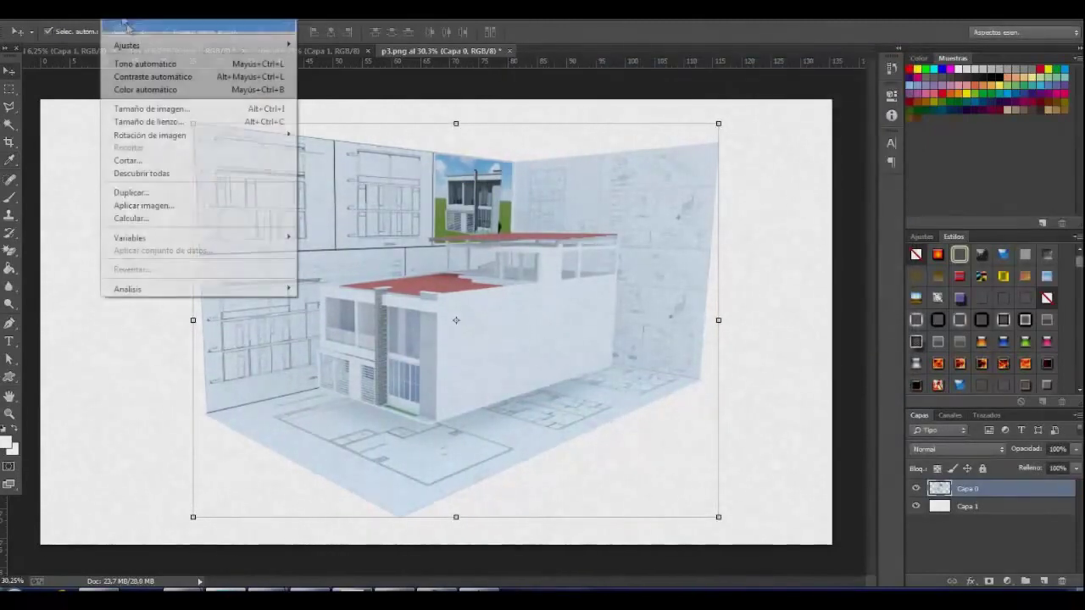
click(305, 57)
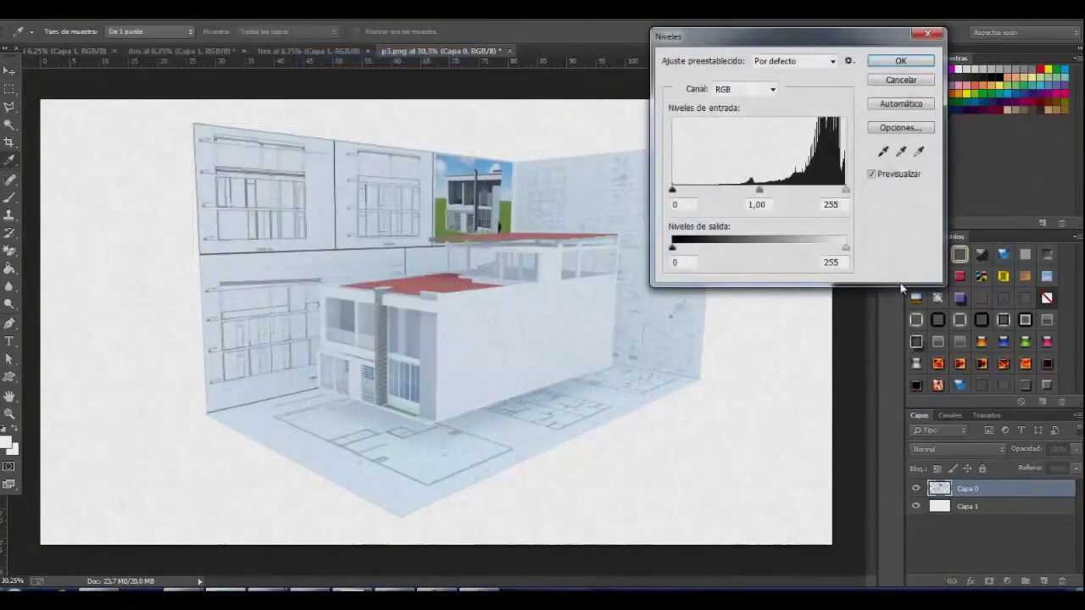
drag(837, 194, 832, 194)
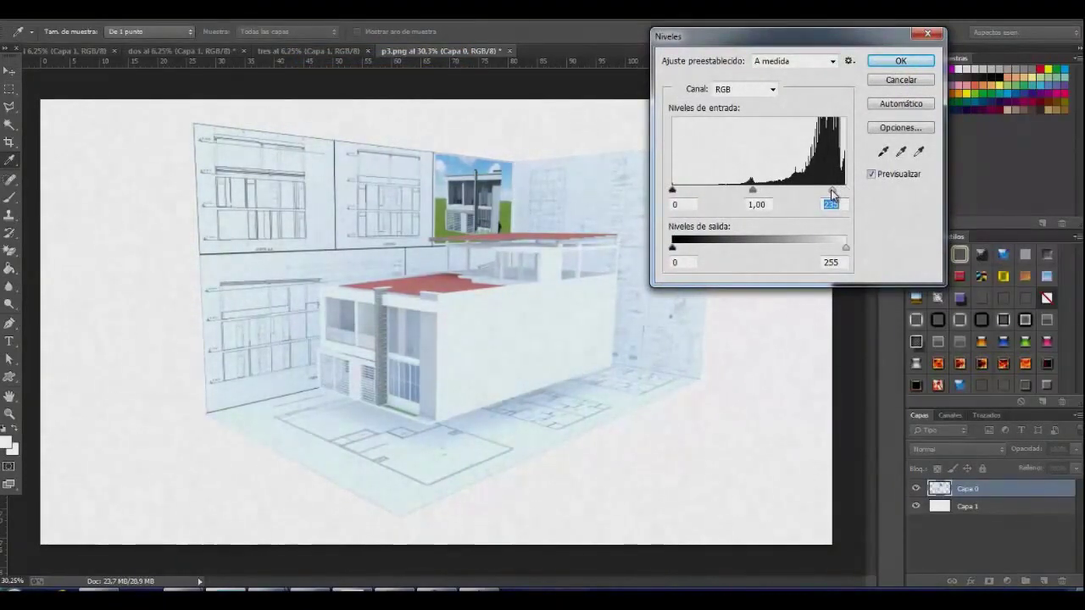
drag(760, 194, 792, 196)
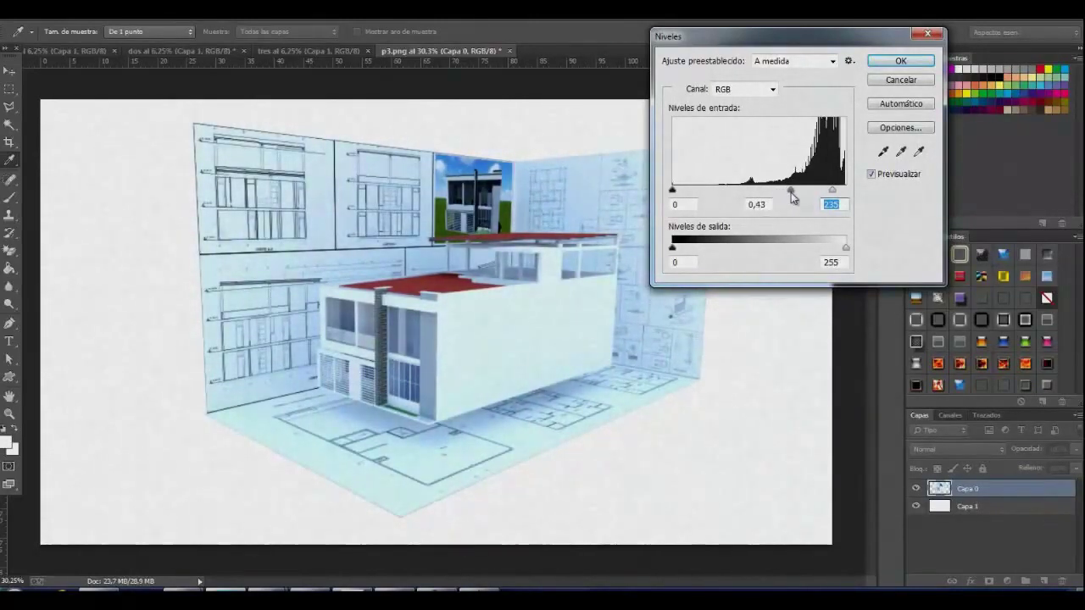
click(838, 192)
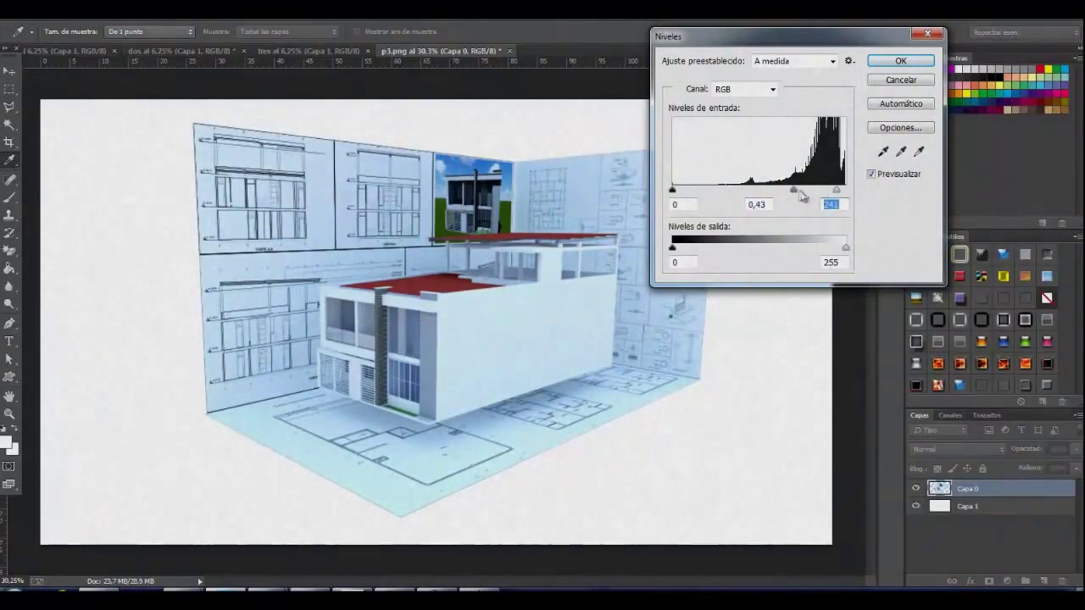
mouse_move(794, 192)
mouse_down()
mouse_move(786, 193)
mouse_move(835, 191)
mouse_up()
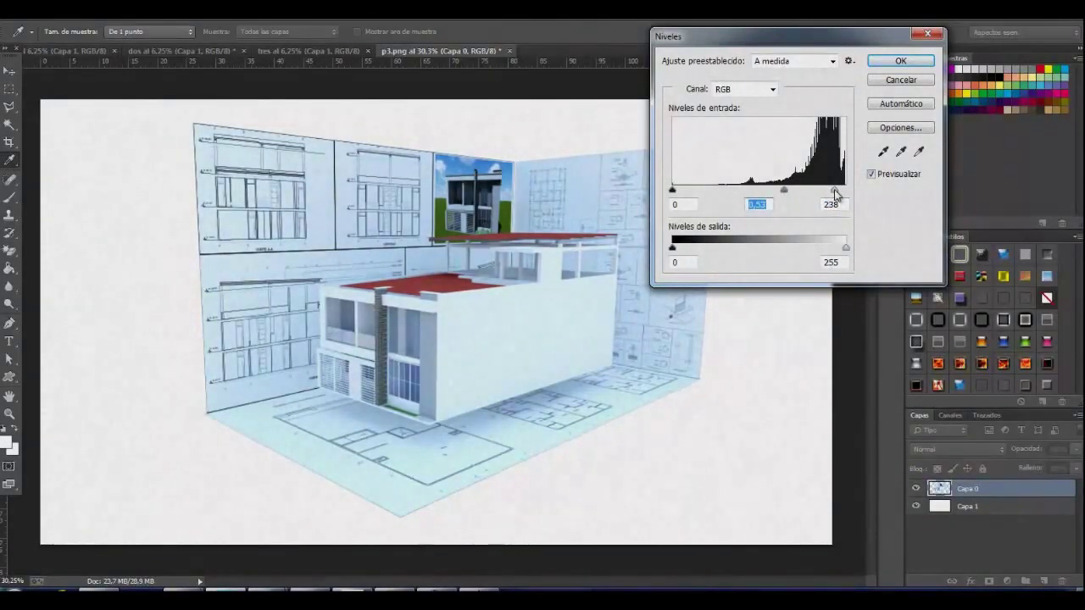
click(900, 61)
Step: Crop the empty left, right and bottom margins from around the render
key(v)
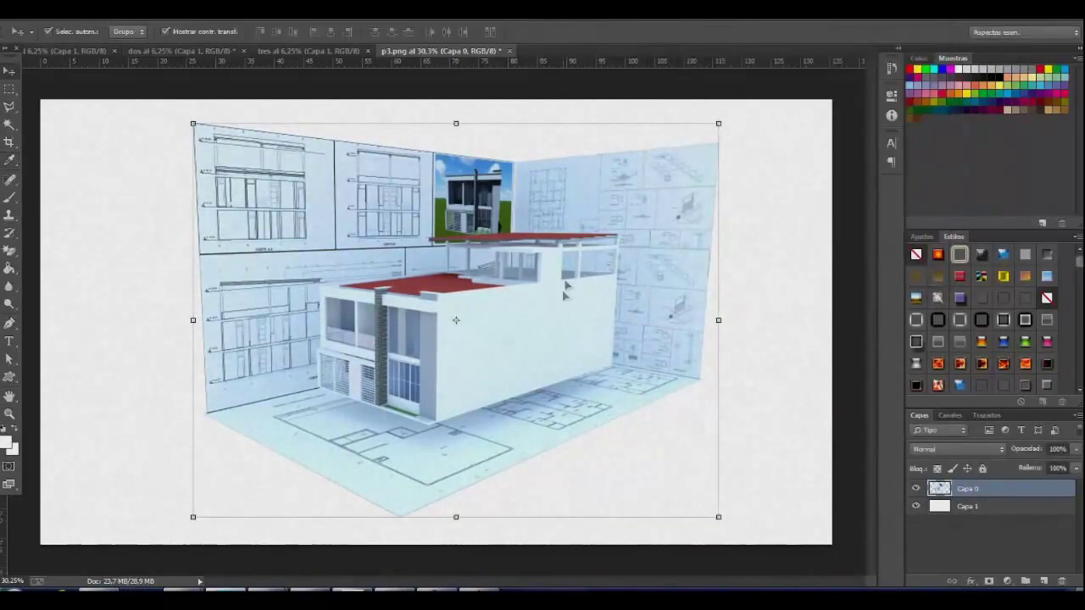
alt+scroll(501, 257, down, 1)
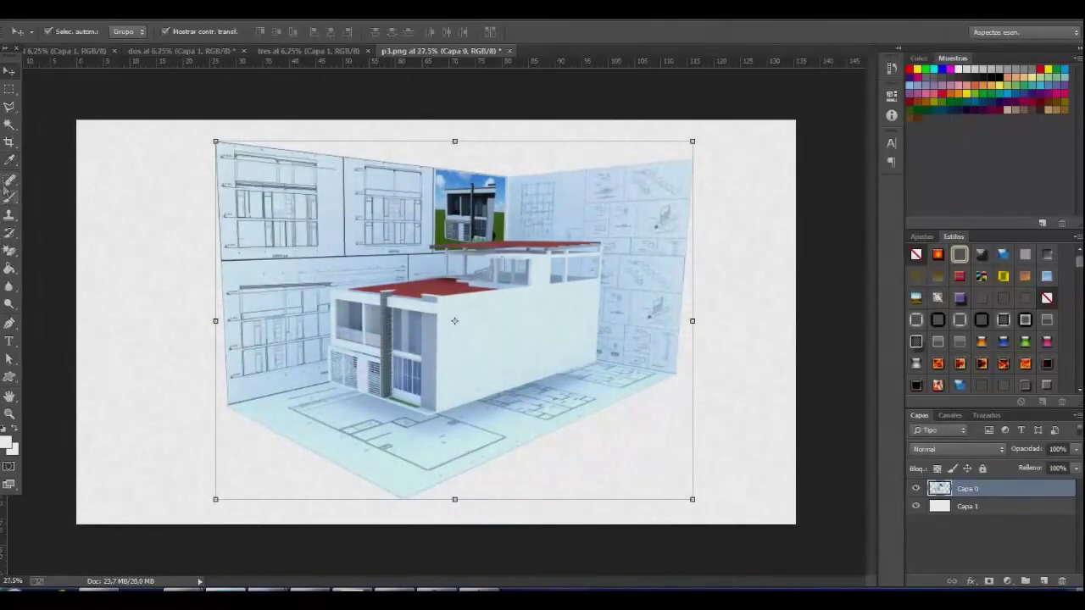
click(9, 142)
drag(78, 319, 115, 324)
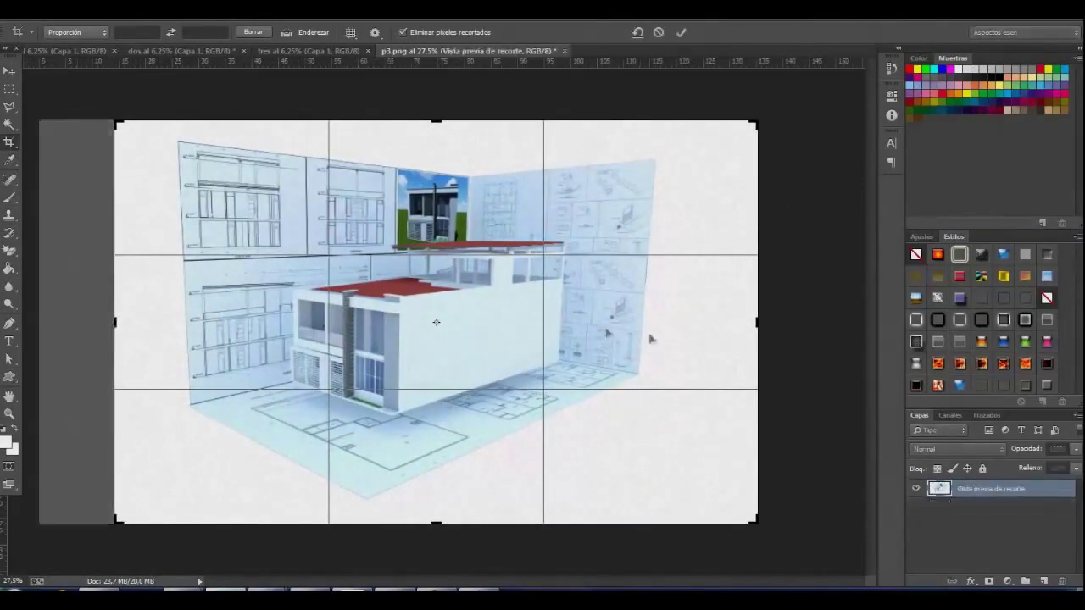
drag(752, 322, 727, 322)
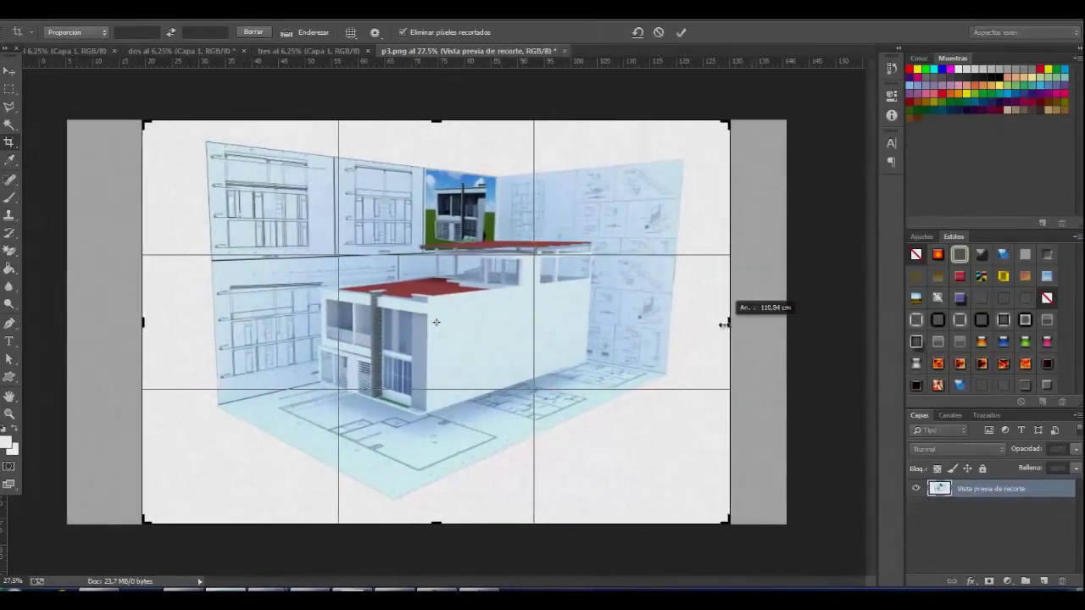
drag(429, 522, 433, 516)
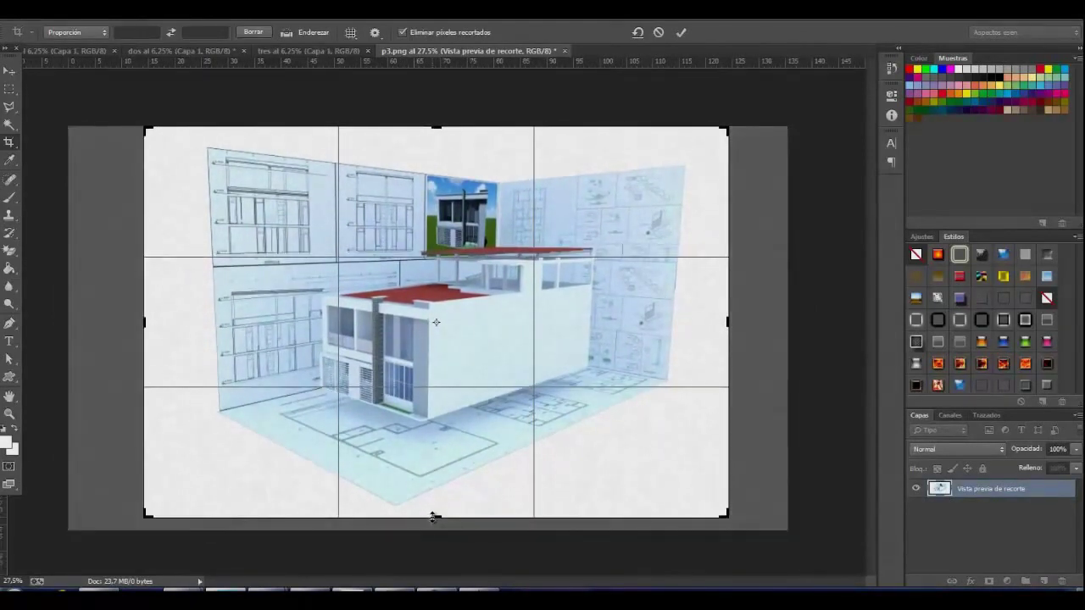
key(Return)
Step: Save the image as JPEG 'p3' at quality 10 (Máxima)
click(46, 20)
click(102, 172)
click(204, 352)
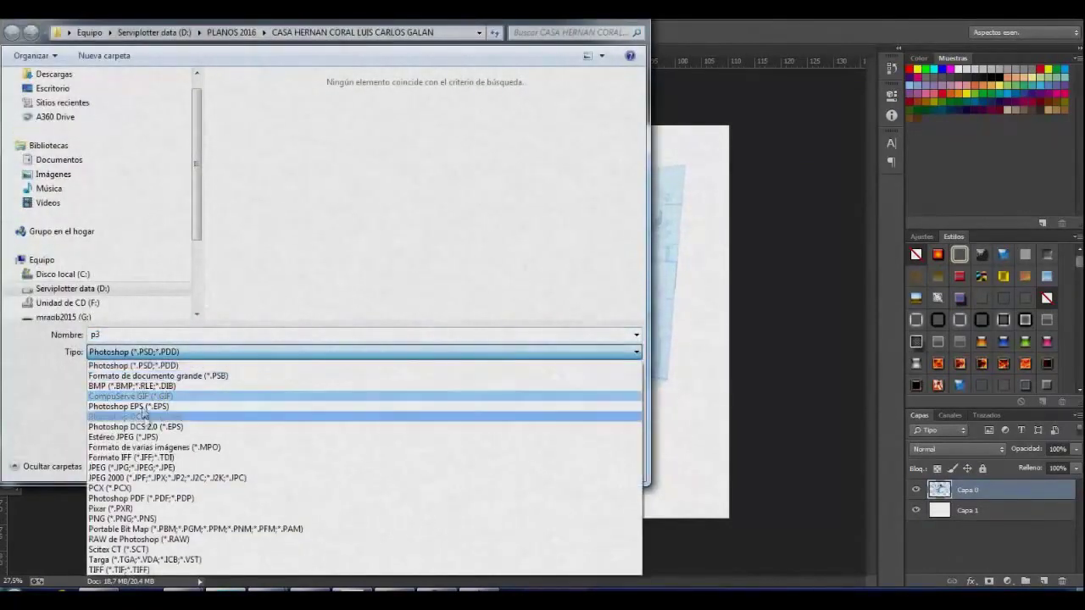
click(237, 460)
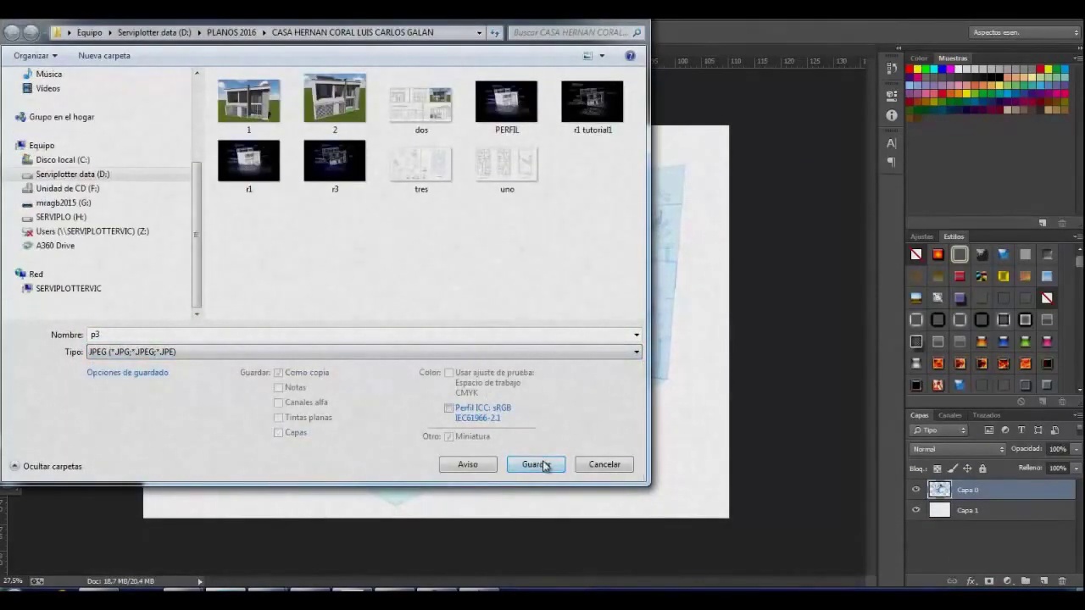
click(536, 464)
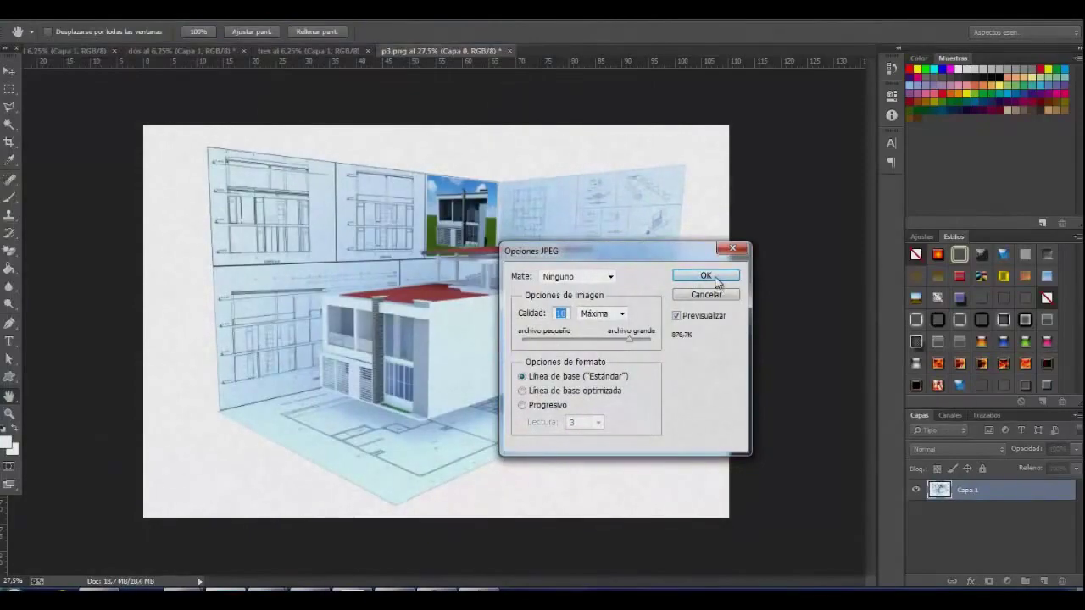
click(706, 276)
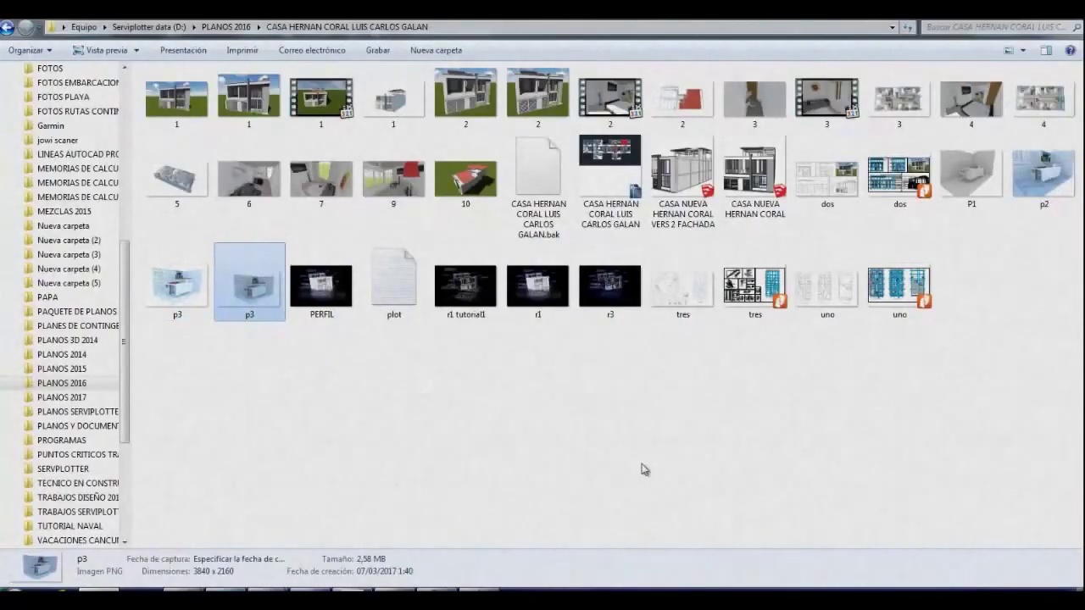
Step: View the p3 JPEG in Windows Photo Viewer, zoomed in on the house
double_click(174, 314)
scroll(549, 331, up, 1)
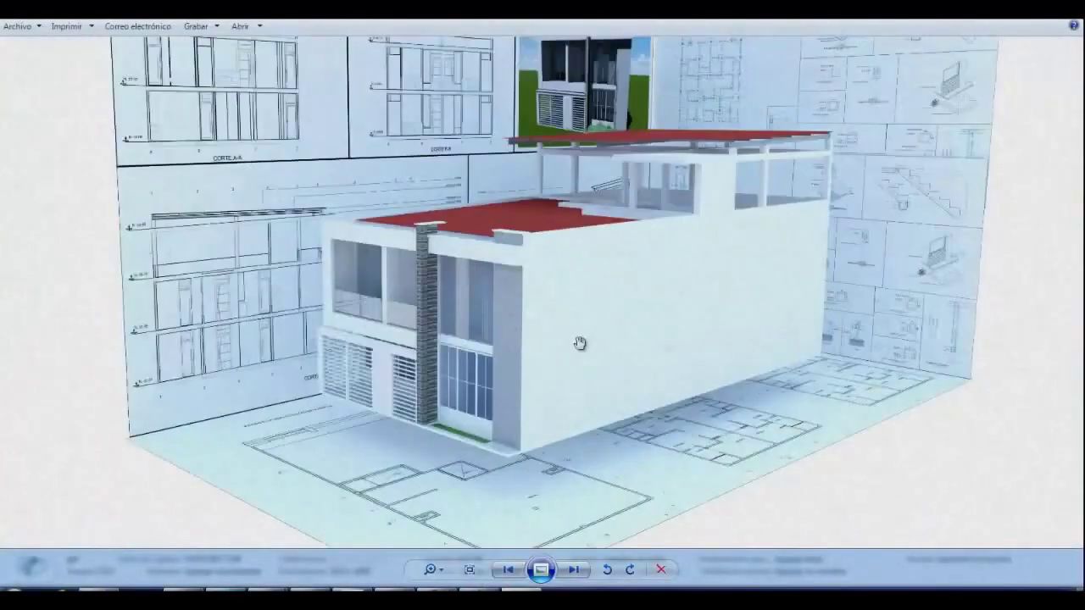
scroll(549, 331, up, 1)
scroll(362, 261, up, 1)
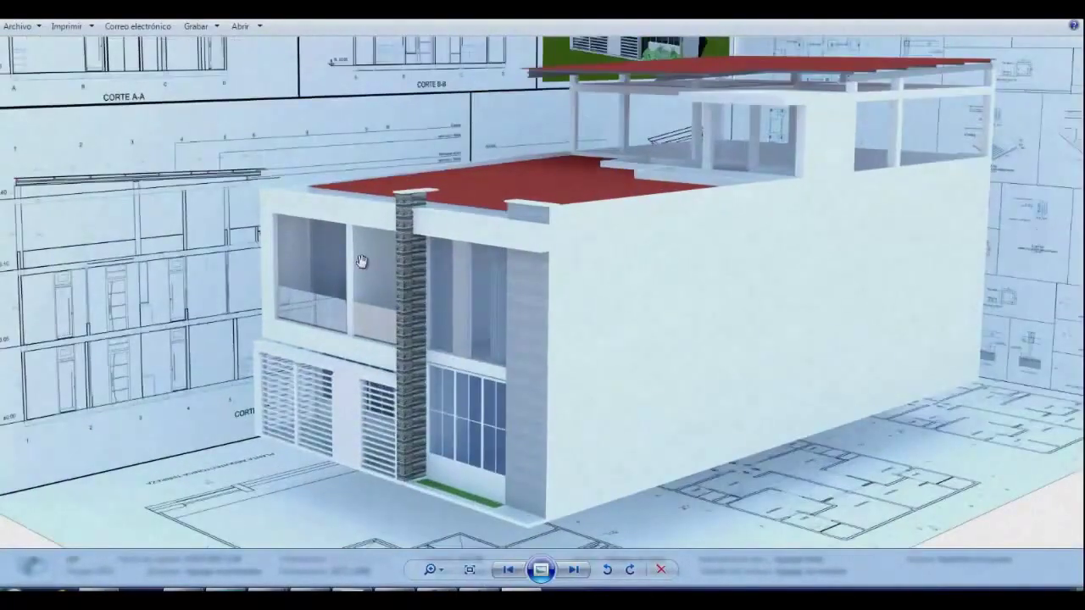